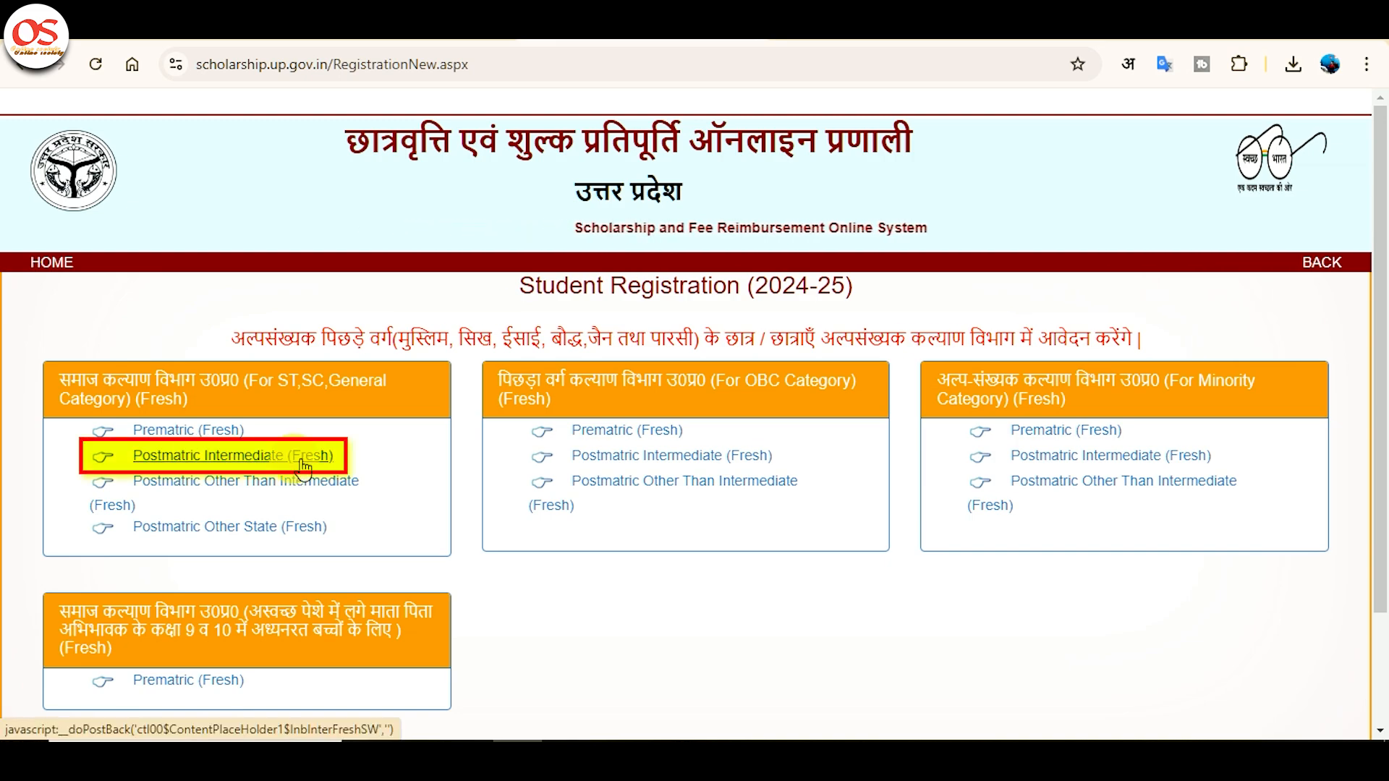
Open the Postmatric Intermediate (Fresh) registration form and set the district to BUDAUN.
click(297, 461)
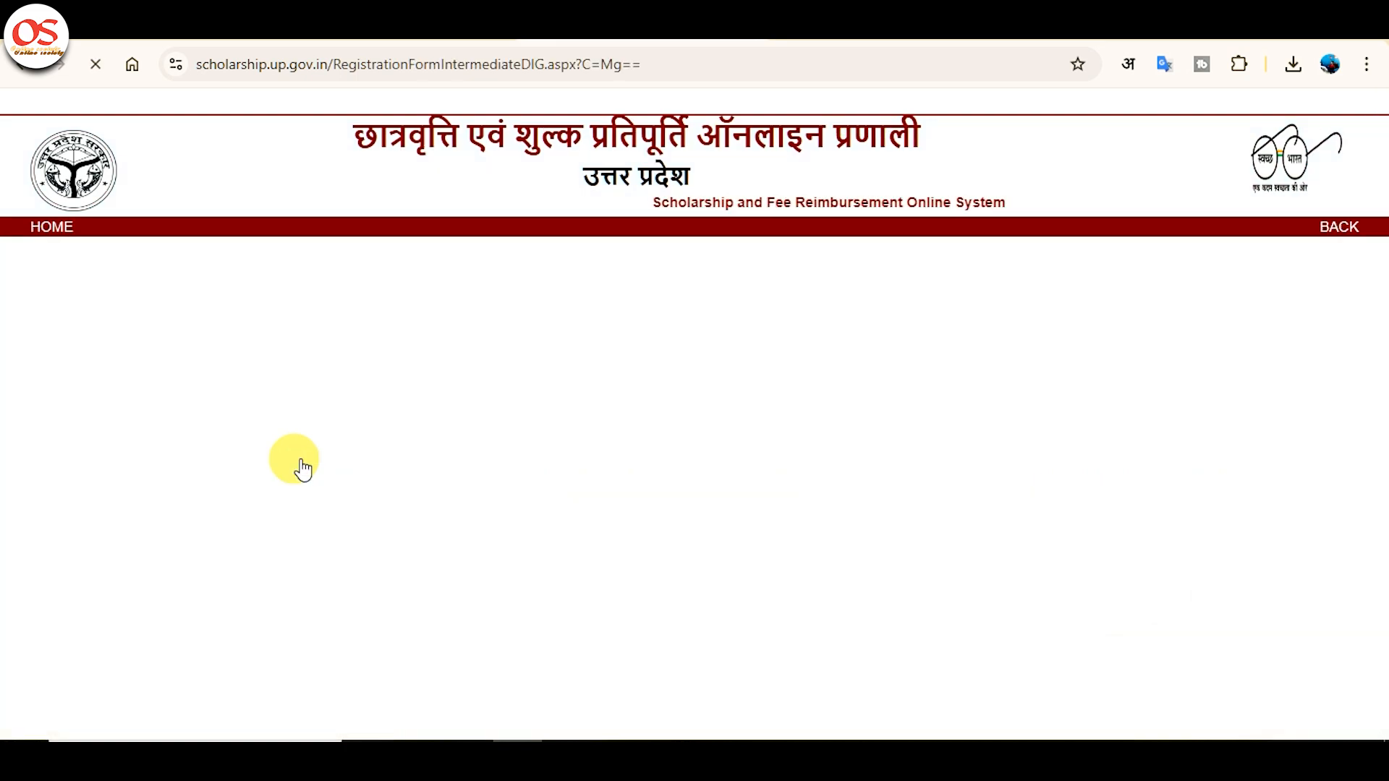
click(526, 417)
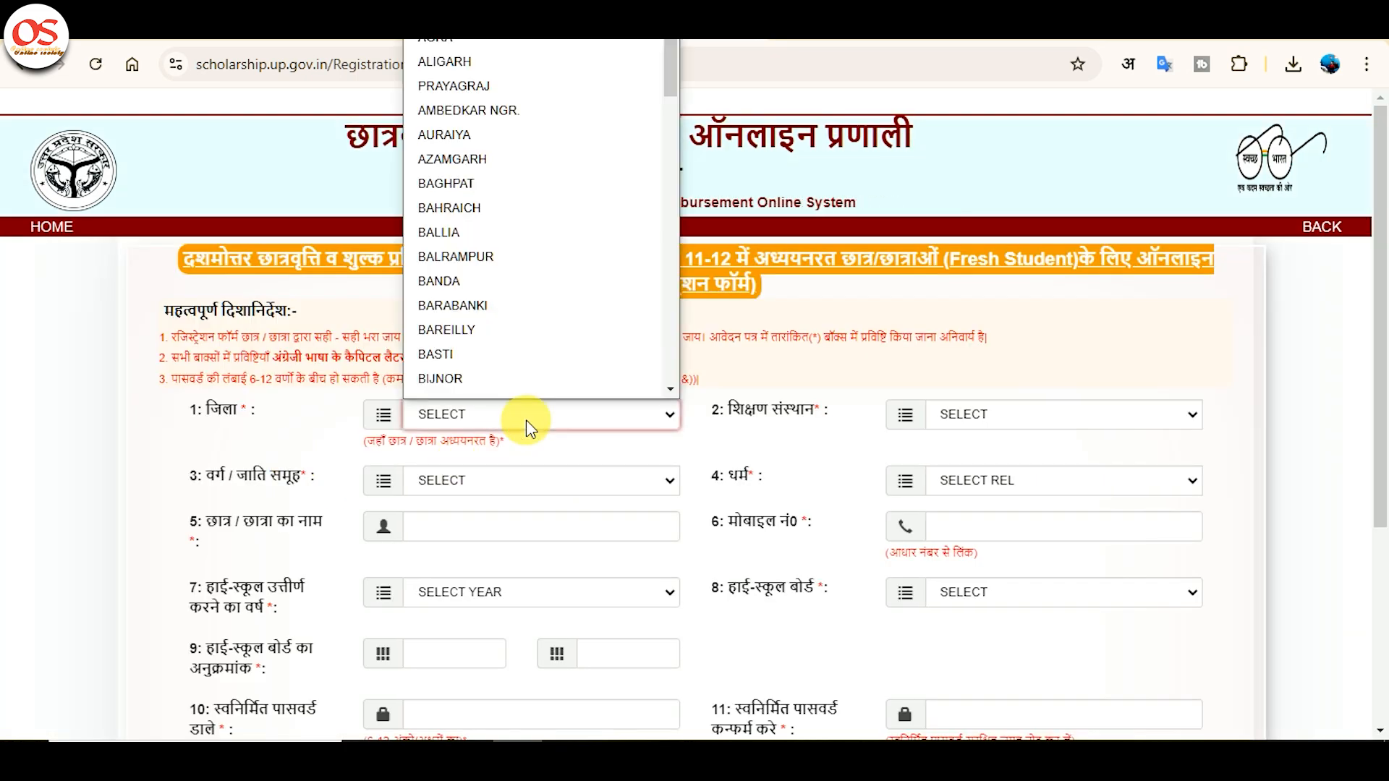
key(End)
key(Up)
key(Up)
text(bu)
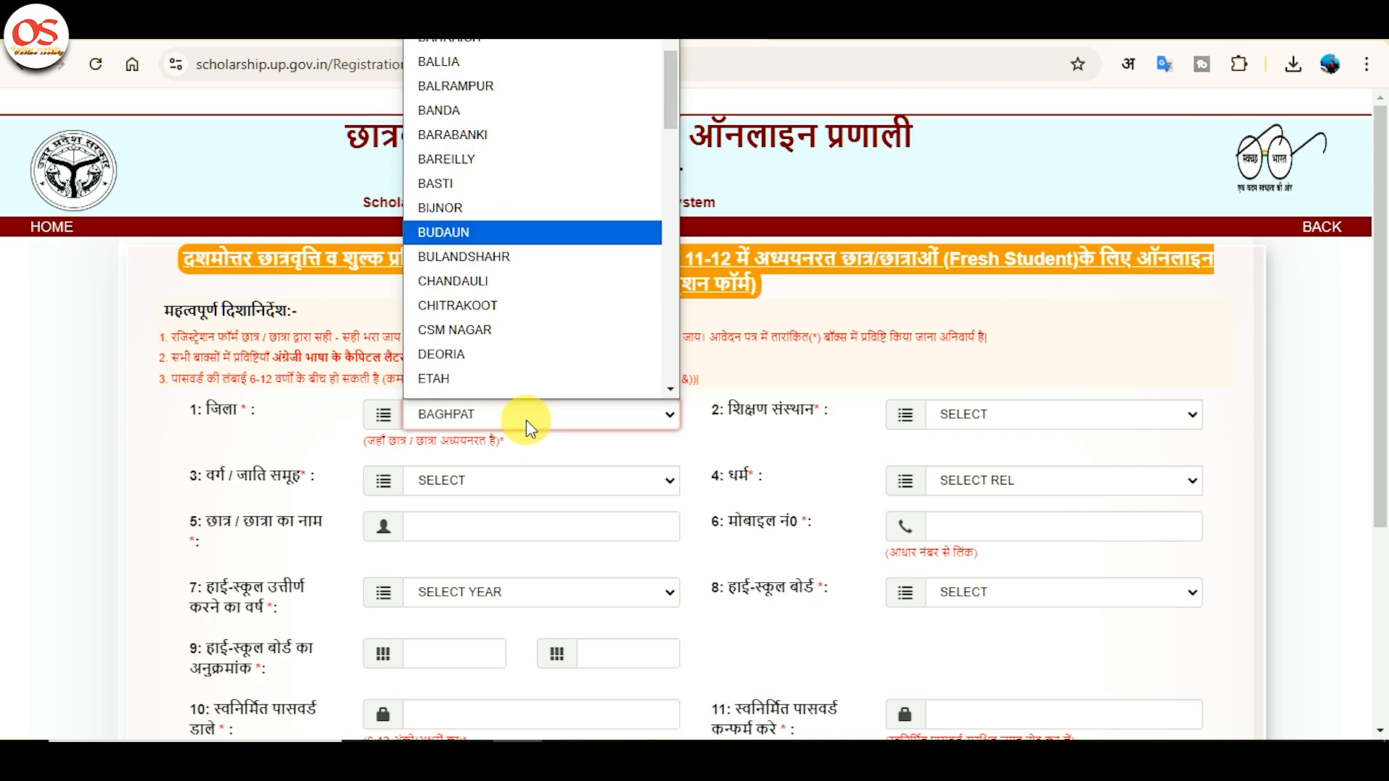
key(Return)
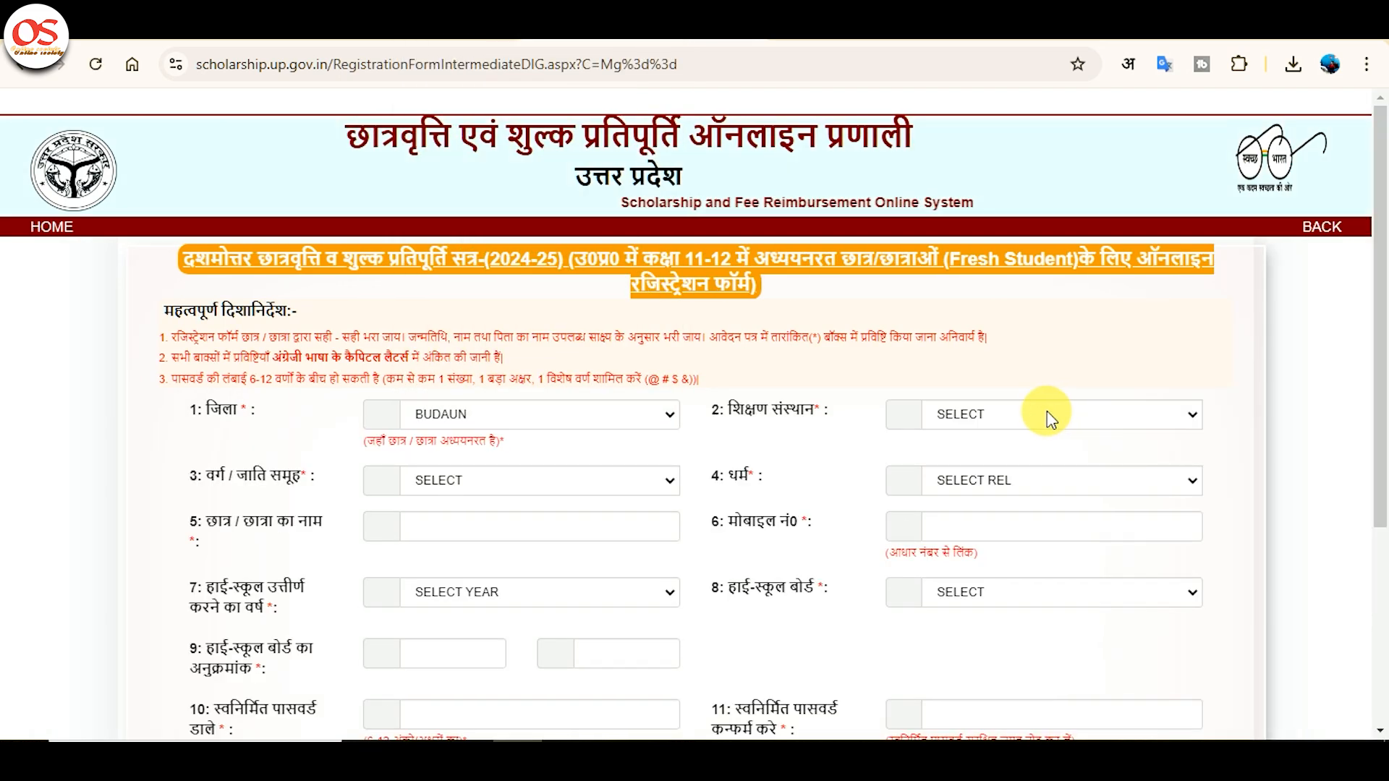
Select HS.SIGLAR GIRLS INTER COLLEGE as the educational institution.
click(1047, 417)
text(hs.)
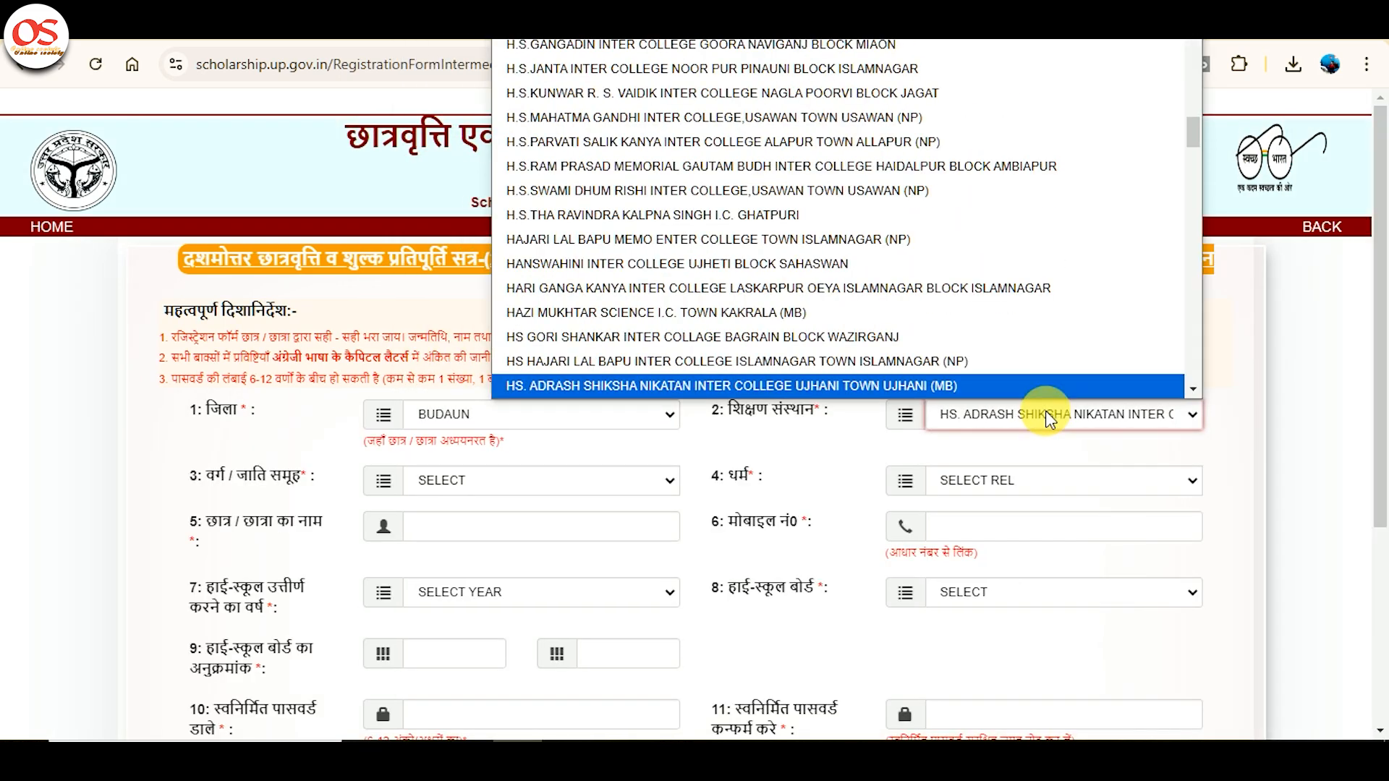
key(Down)
key(Down)
key(Down)
key(Down)
key(Down)
text(hs.s)
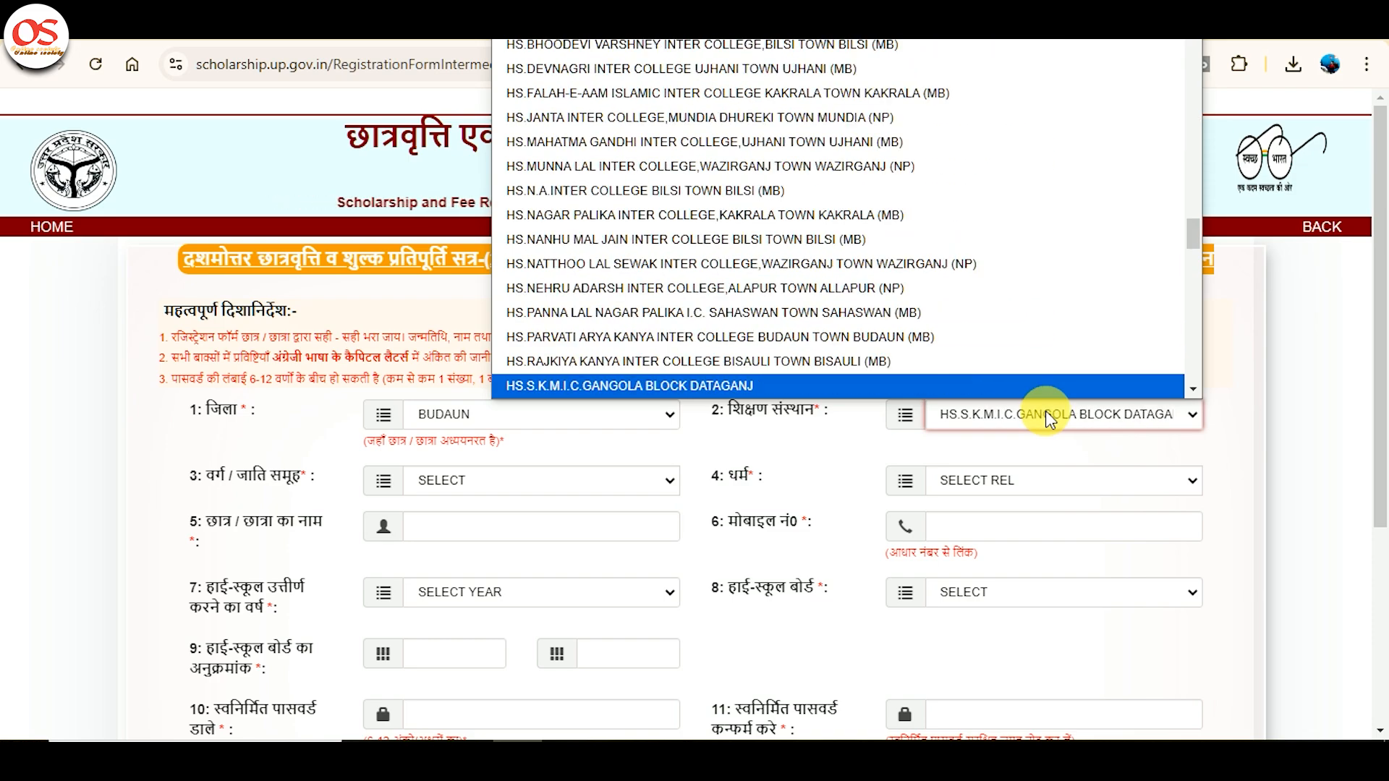
key(Down)
key(Down)
key(Down)
key(Down)
key(Down)
key(Up)
key(Up)
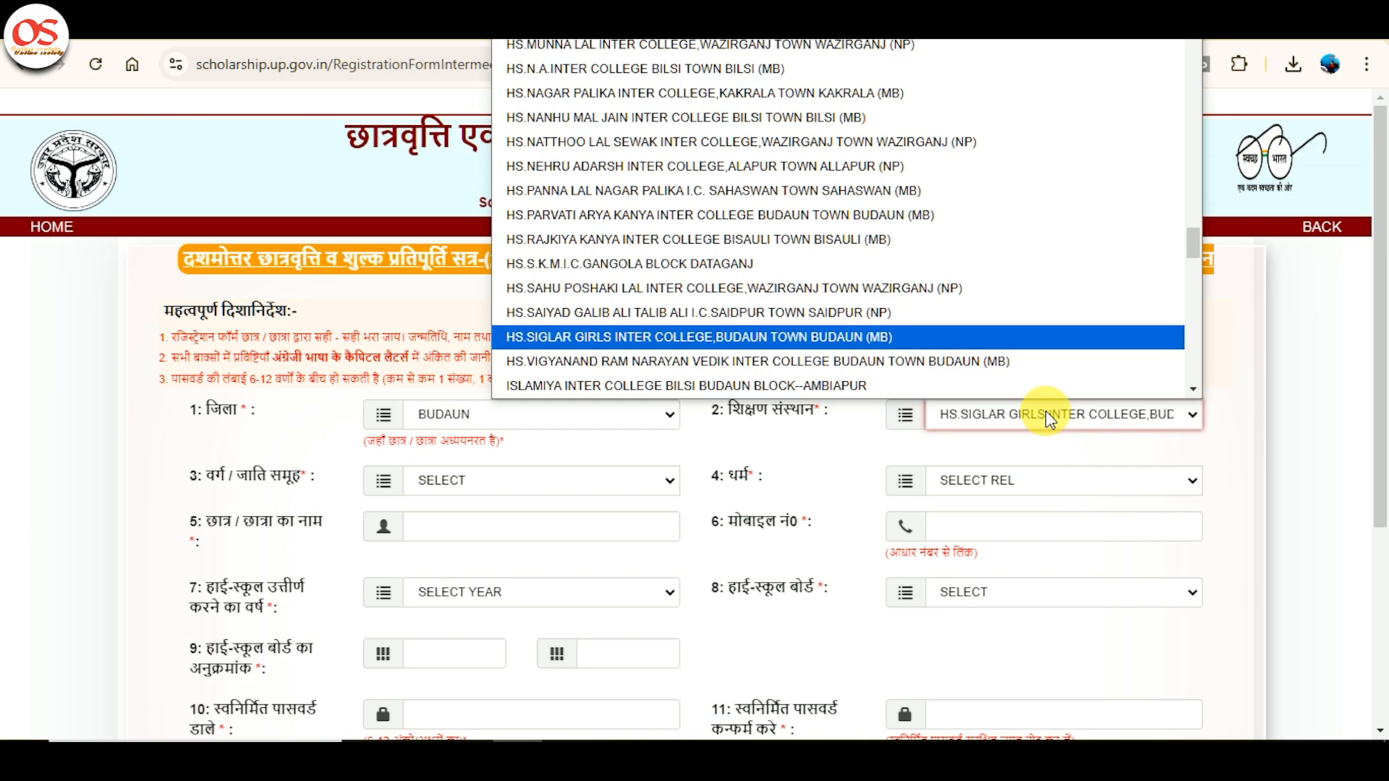
key(Return)
Set category अनुसूचित जाति and religion HINDU, and enter the student's name.
click(530, 491)
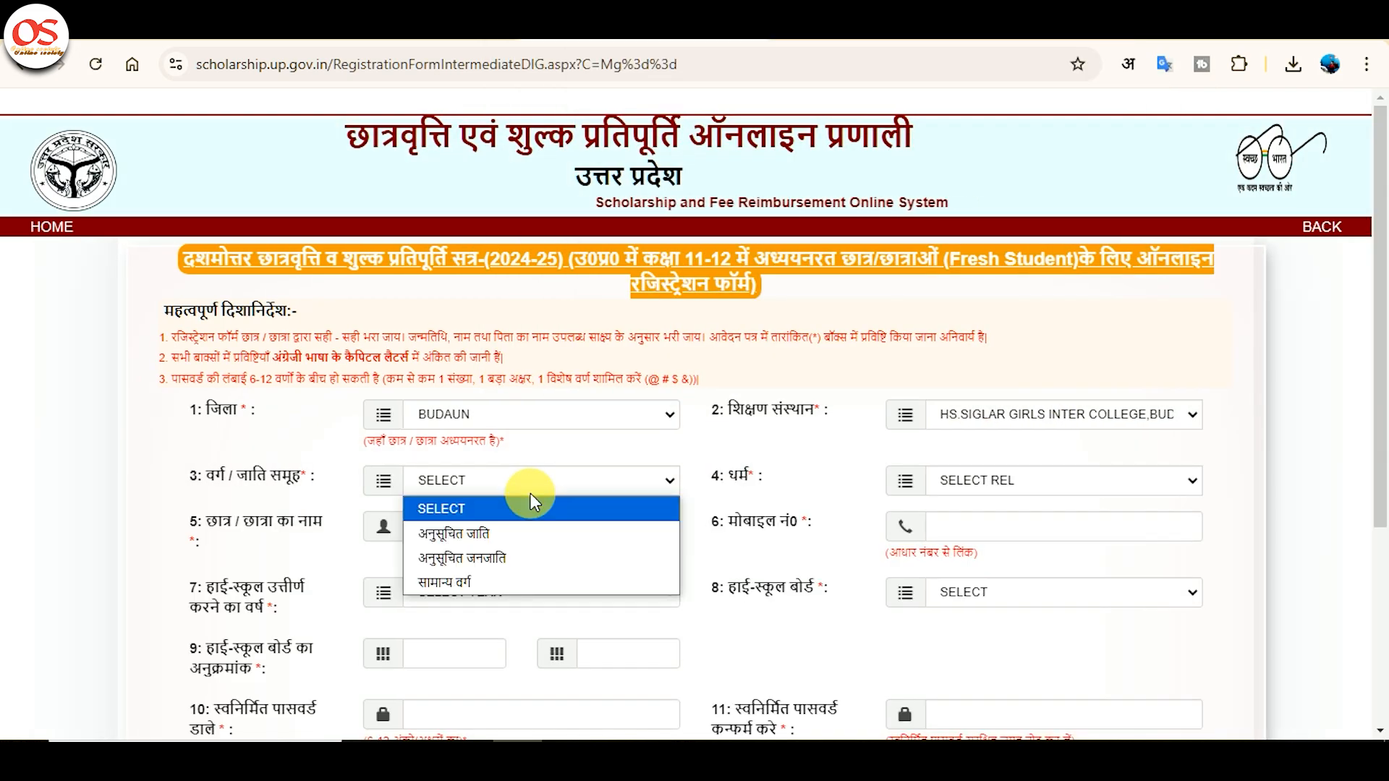
key(Down)
key(Return)
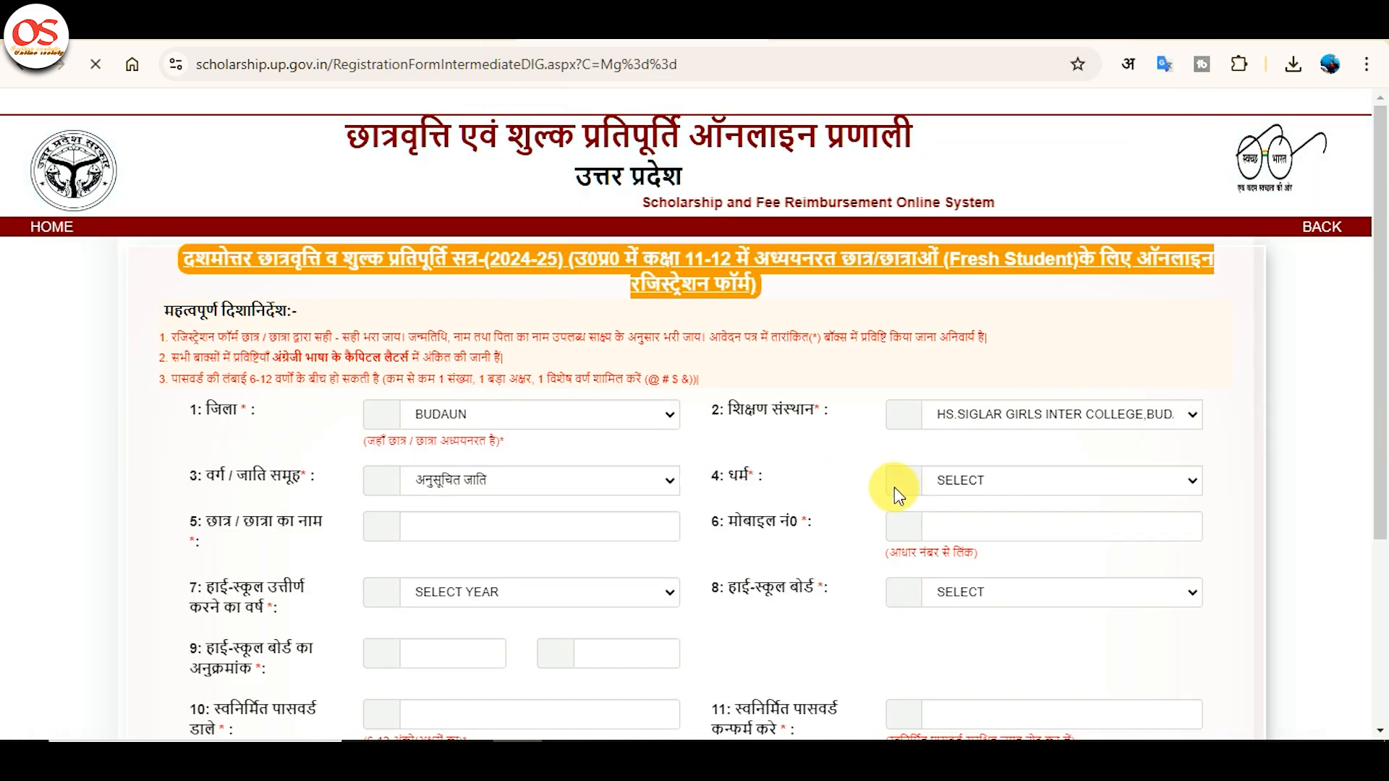
click(1010, 480)
click(991, 535)
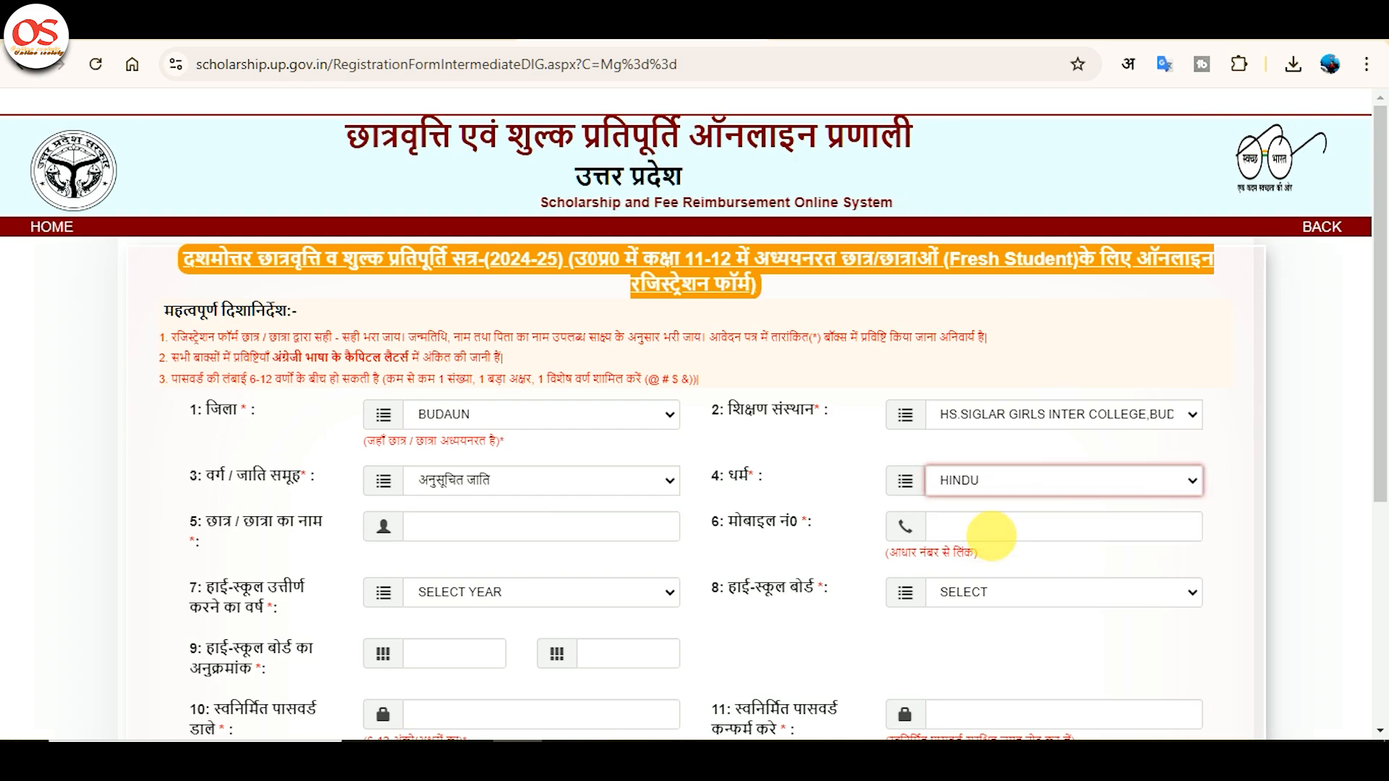
click(588, 536)
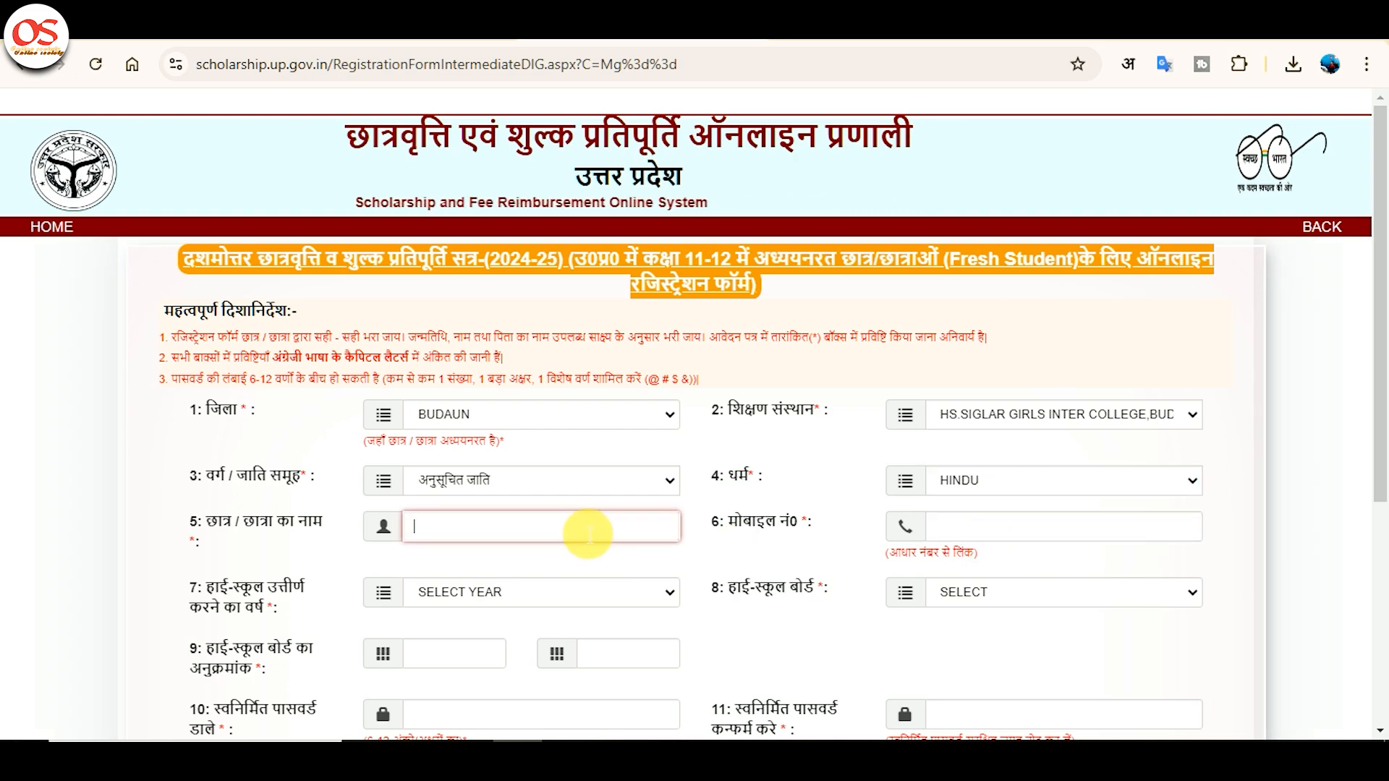
text(KUMKUM)
key(Tab)
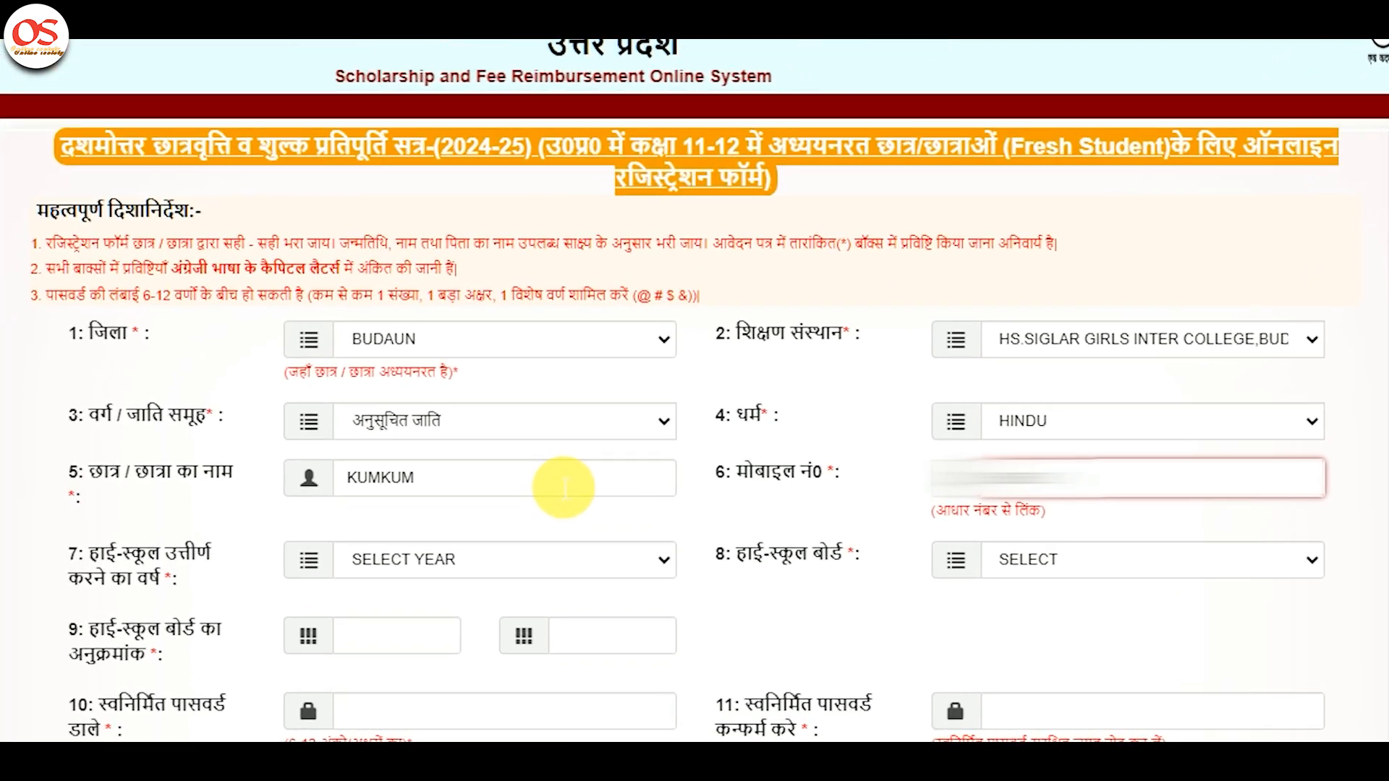
Enter high-school passing year 2024, board UP BOARD and the roll number.
scroll(564, 487, down, 3)
click(473, 319)
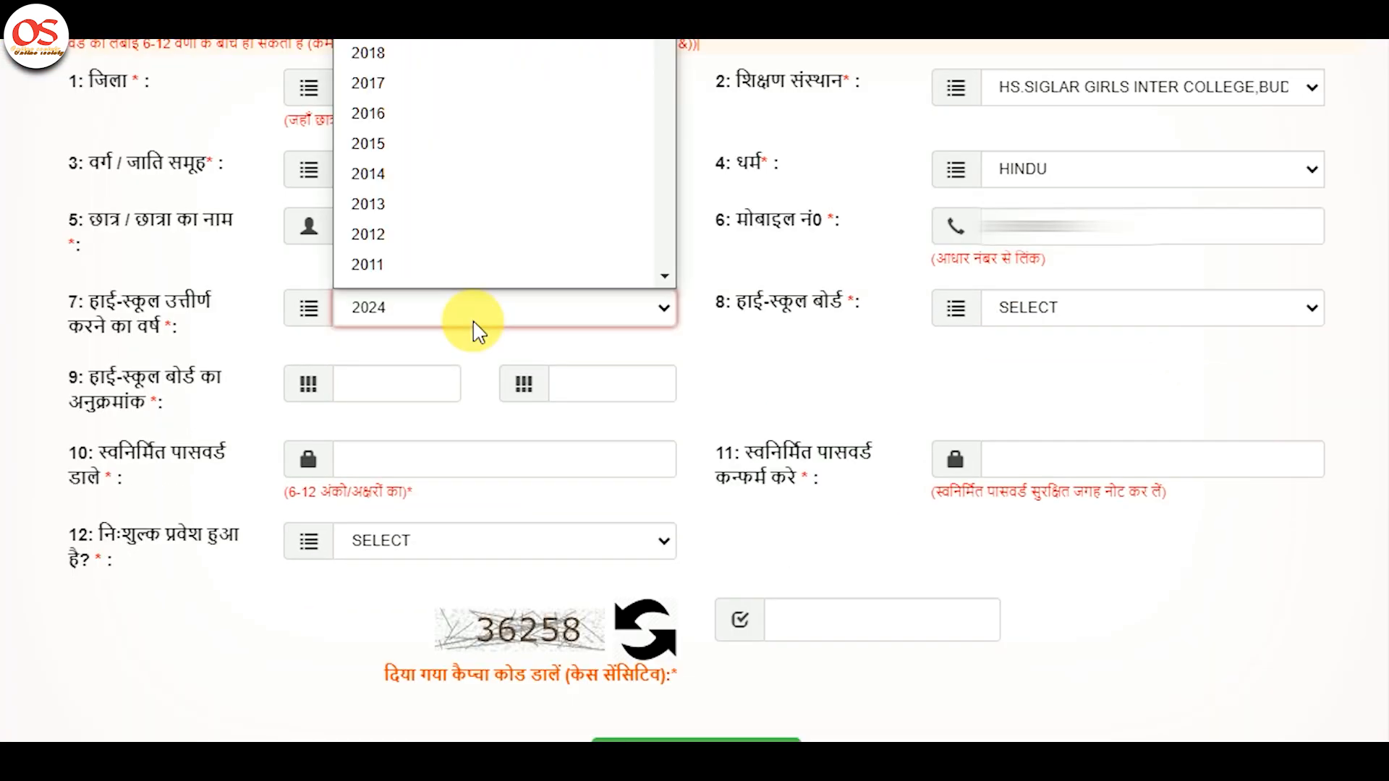
click(473, 322)
drag(985, 277, 974, 268)
click(1069, 318)
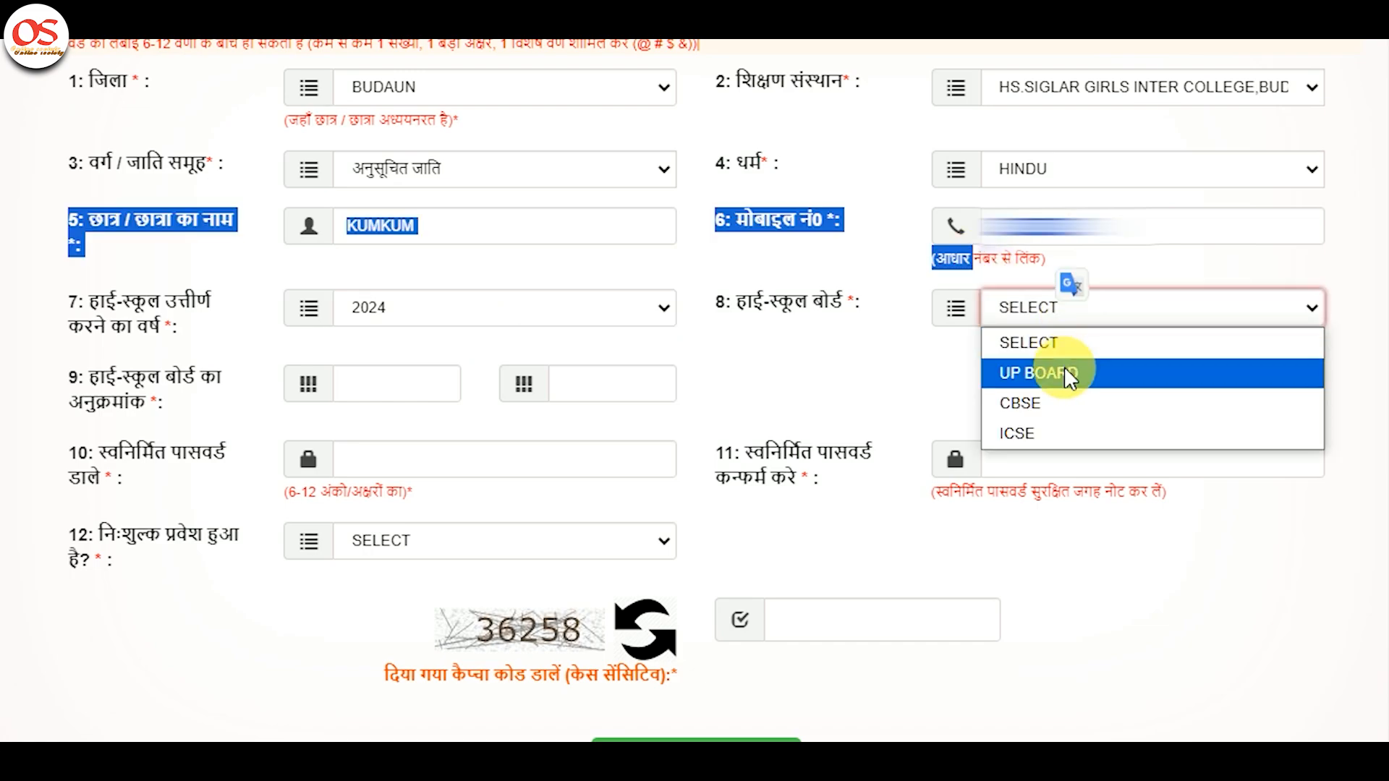
click(1064, 373)
click(623, 398)
text(12)
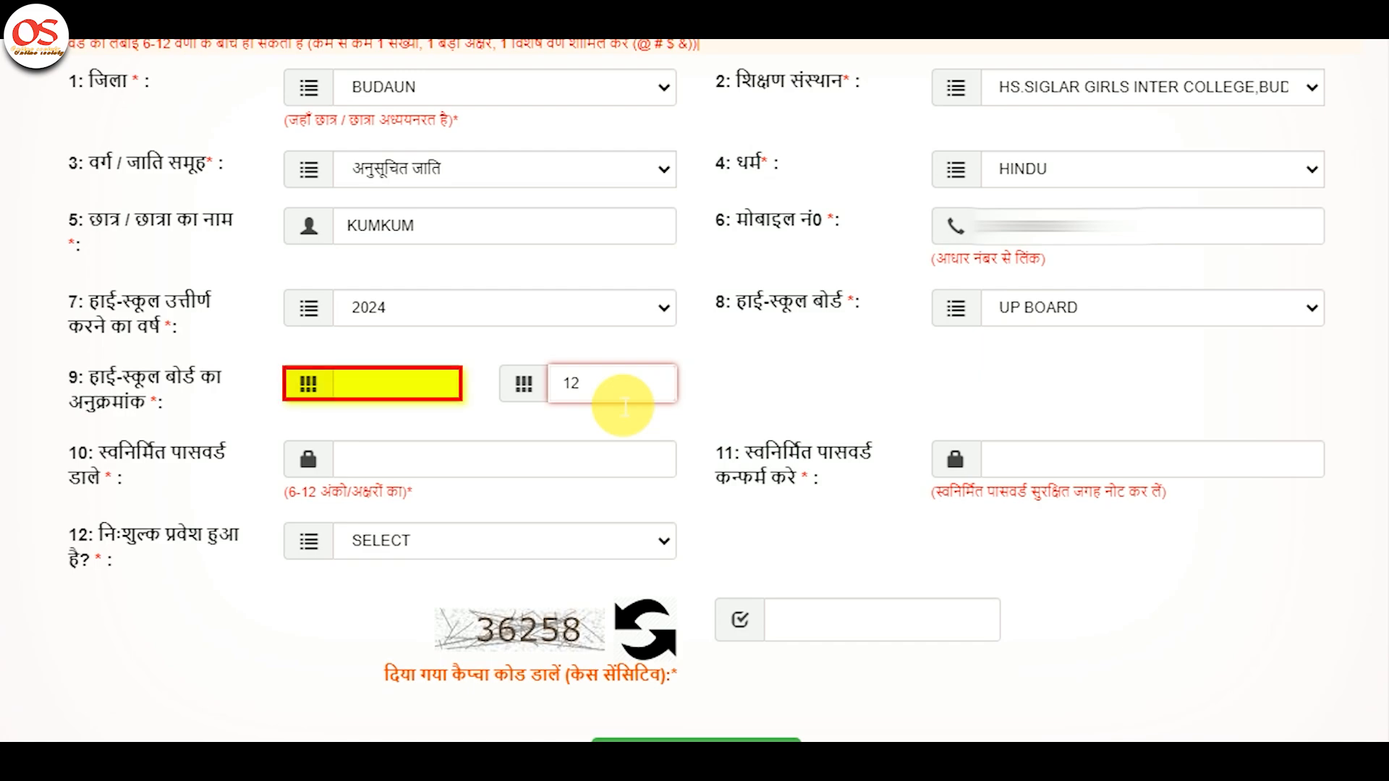
text(4)
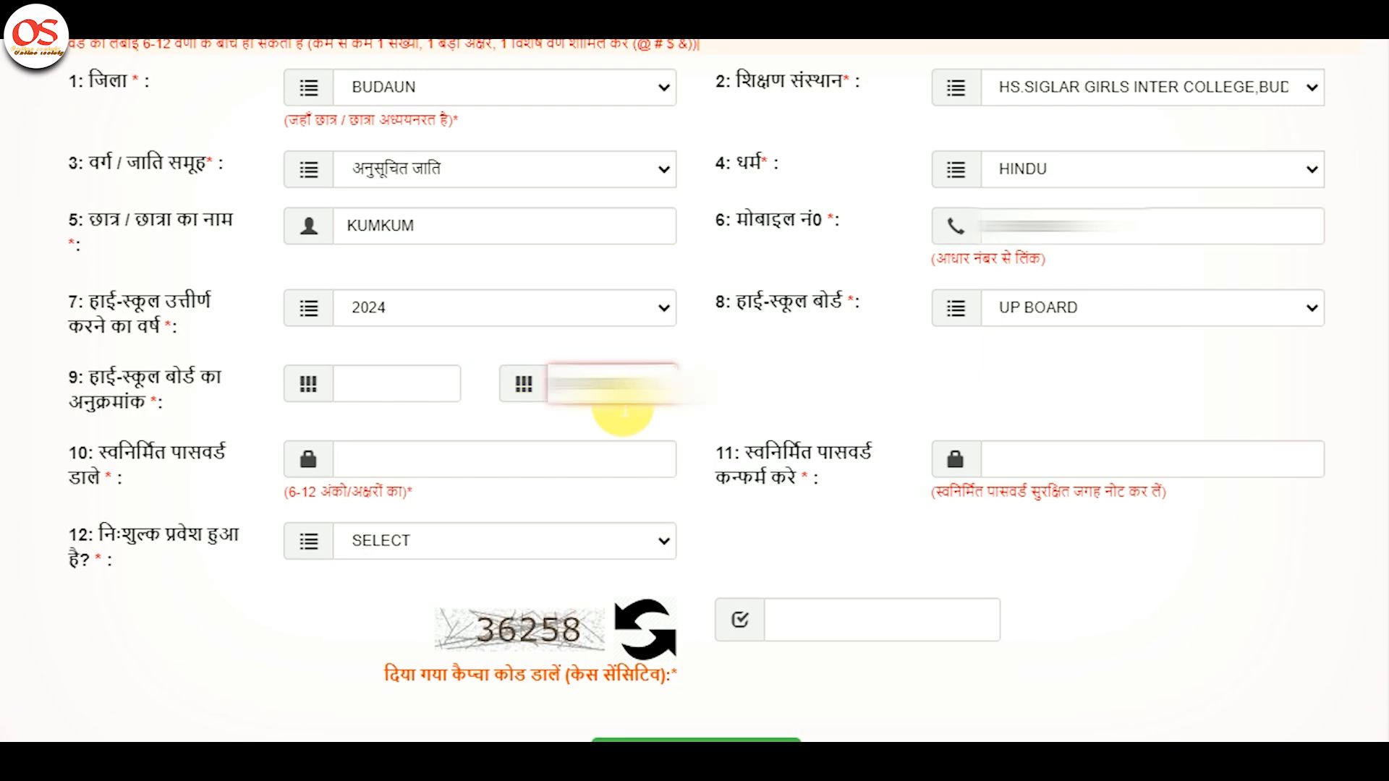
key(Tab)
Set the account password, confirm it, and answer NO to free admission.
text(•••)
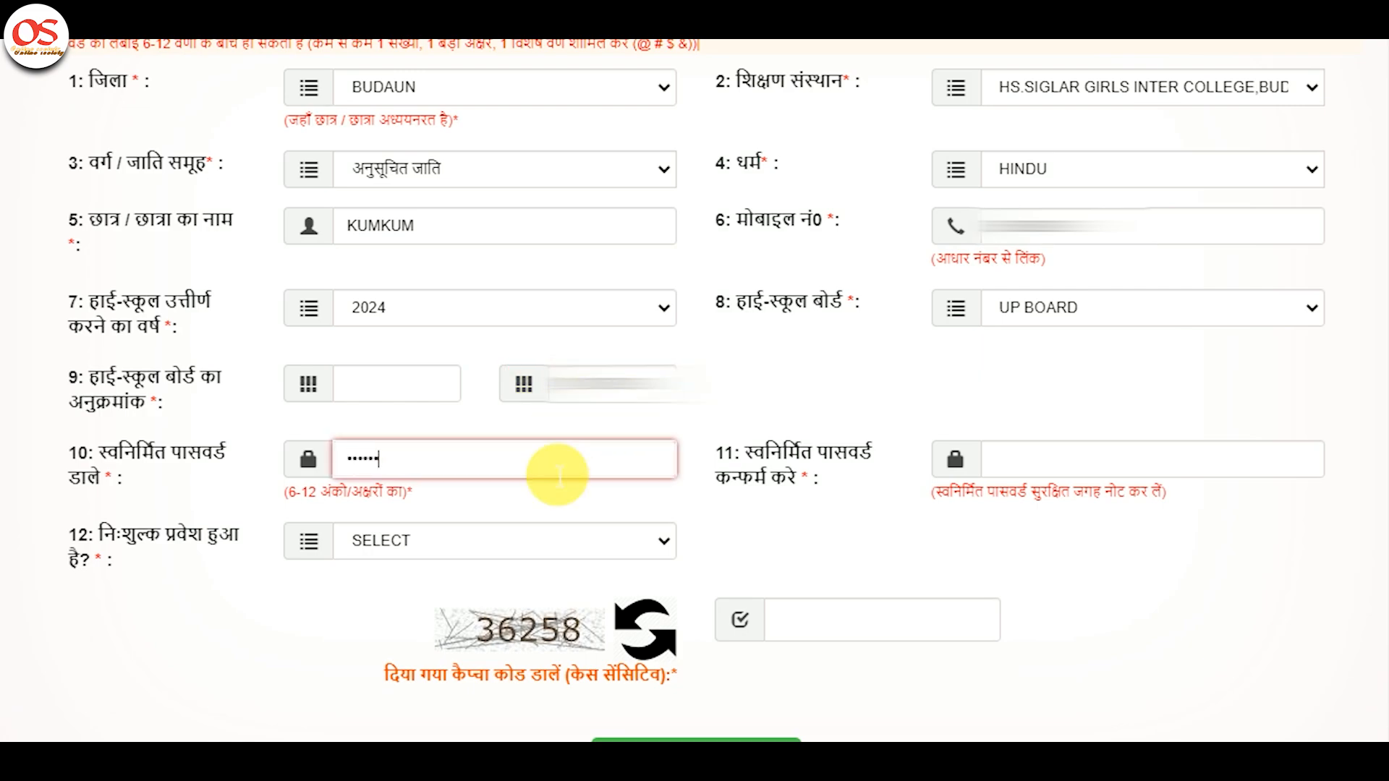
text(•••••••)
key(Tab)
text(••••)
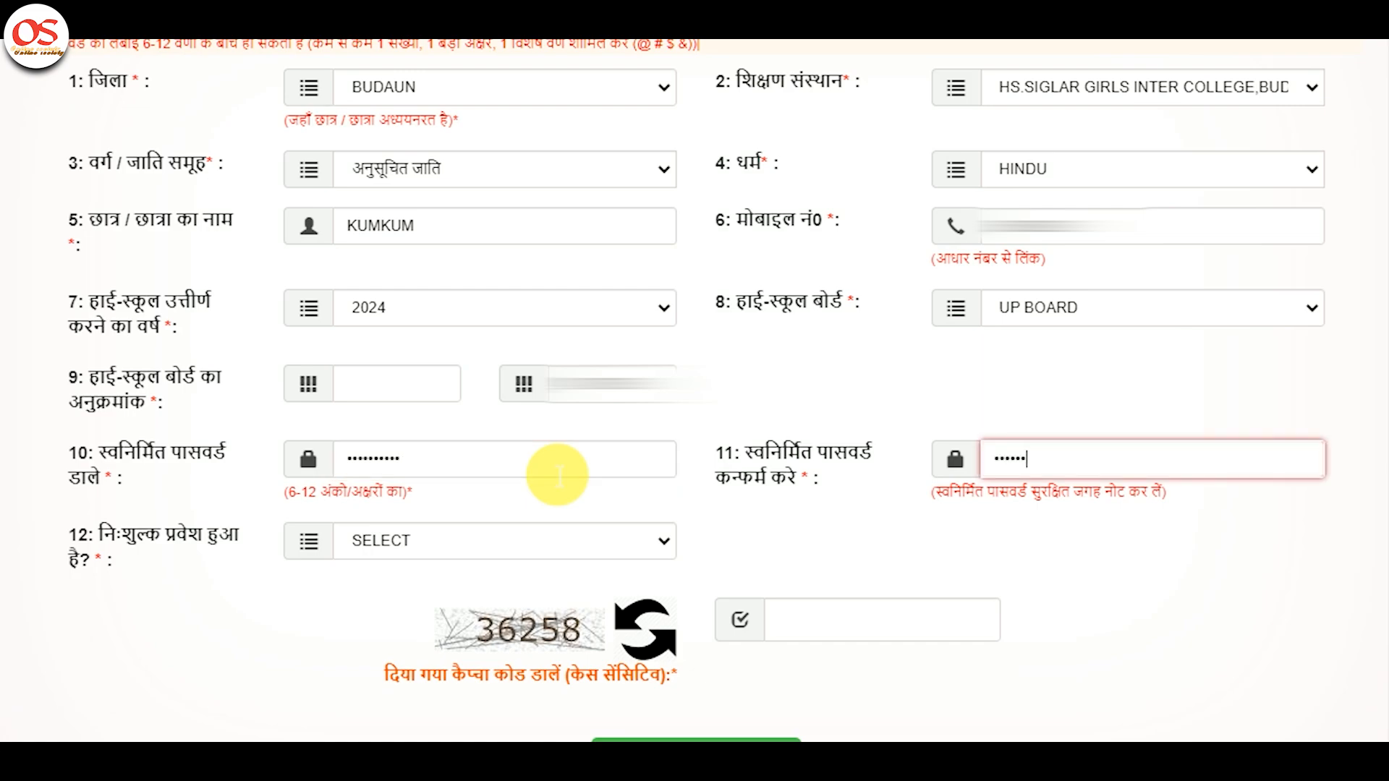
text(••••••)
key(Tab)
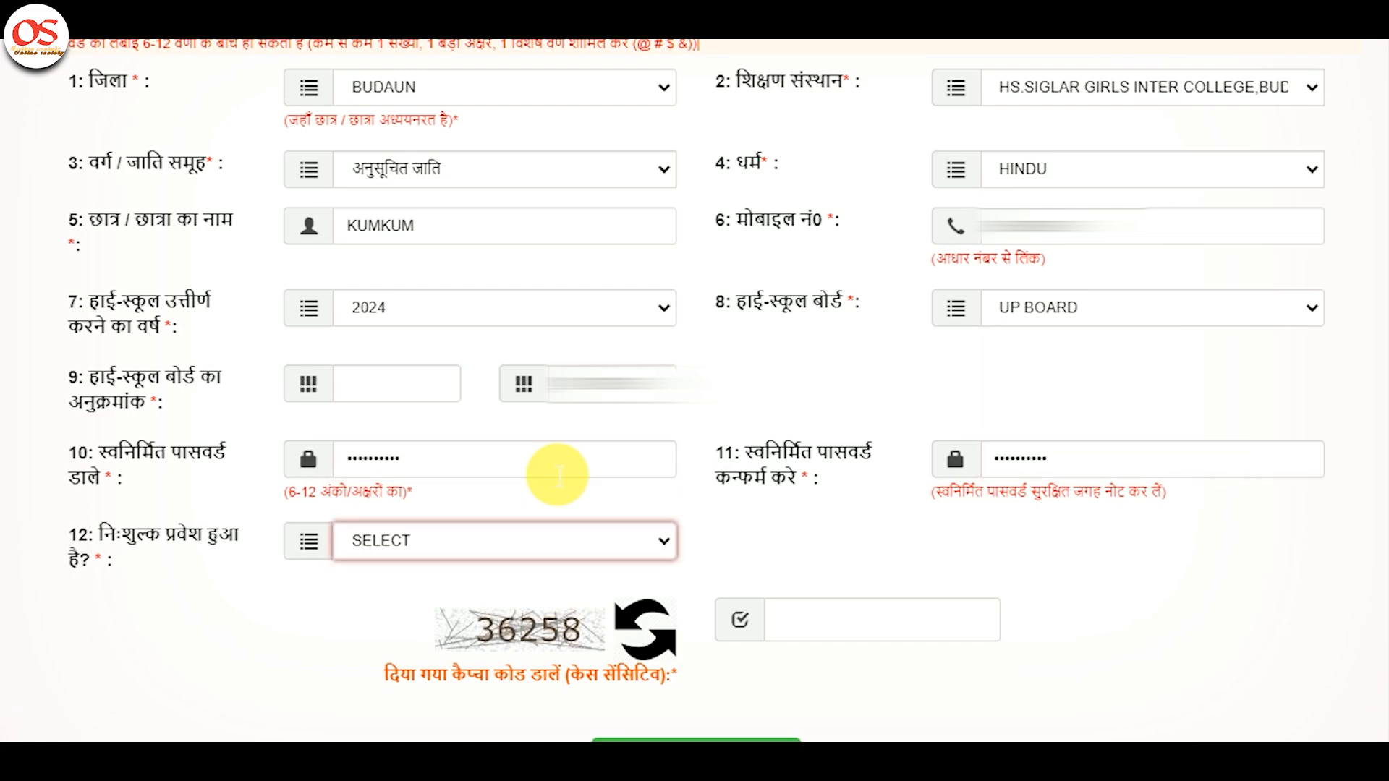
click(556, 544)
key(n)
key(Return)
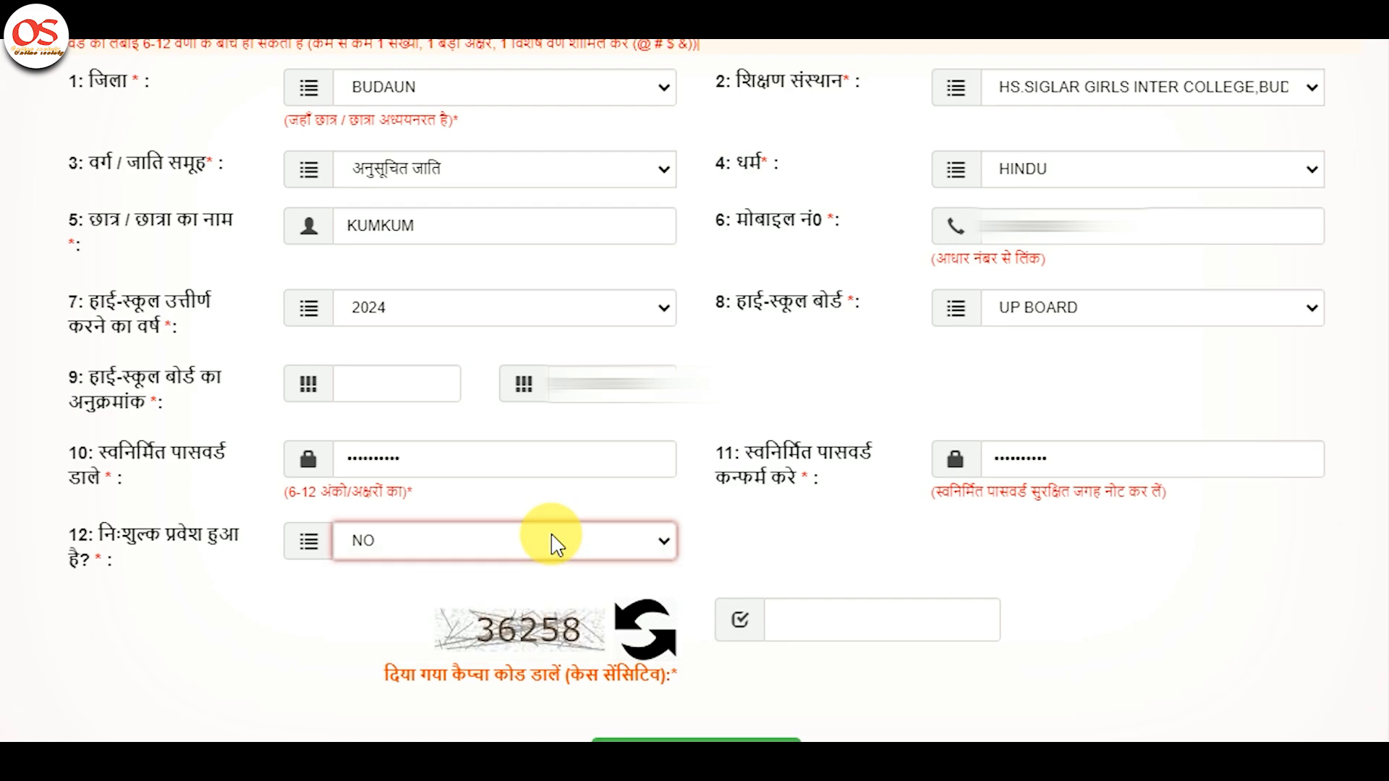
Fill in the captcha and request the registration OTP.
click(882, 620)
text(3)
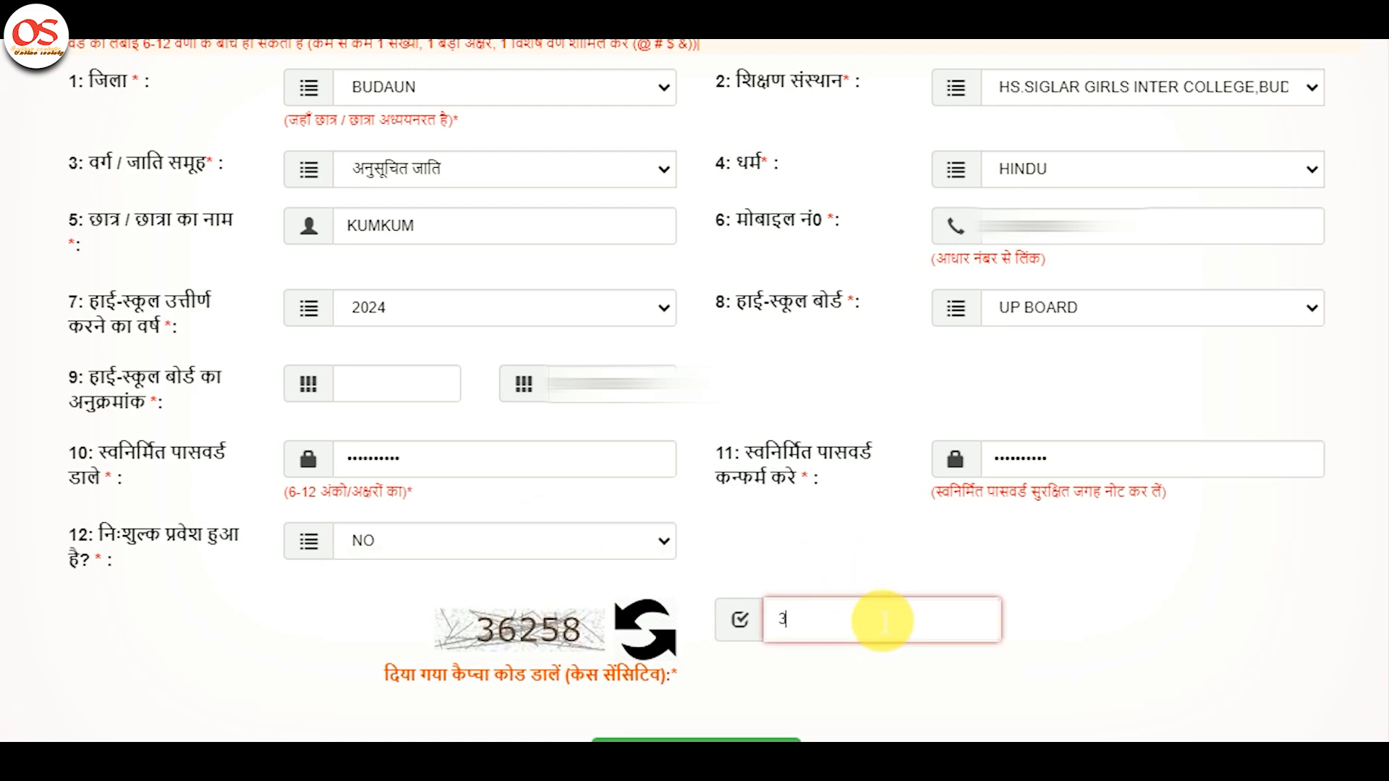
text(6258)
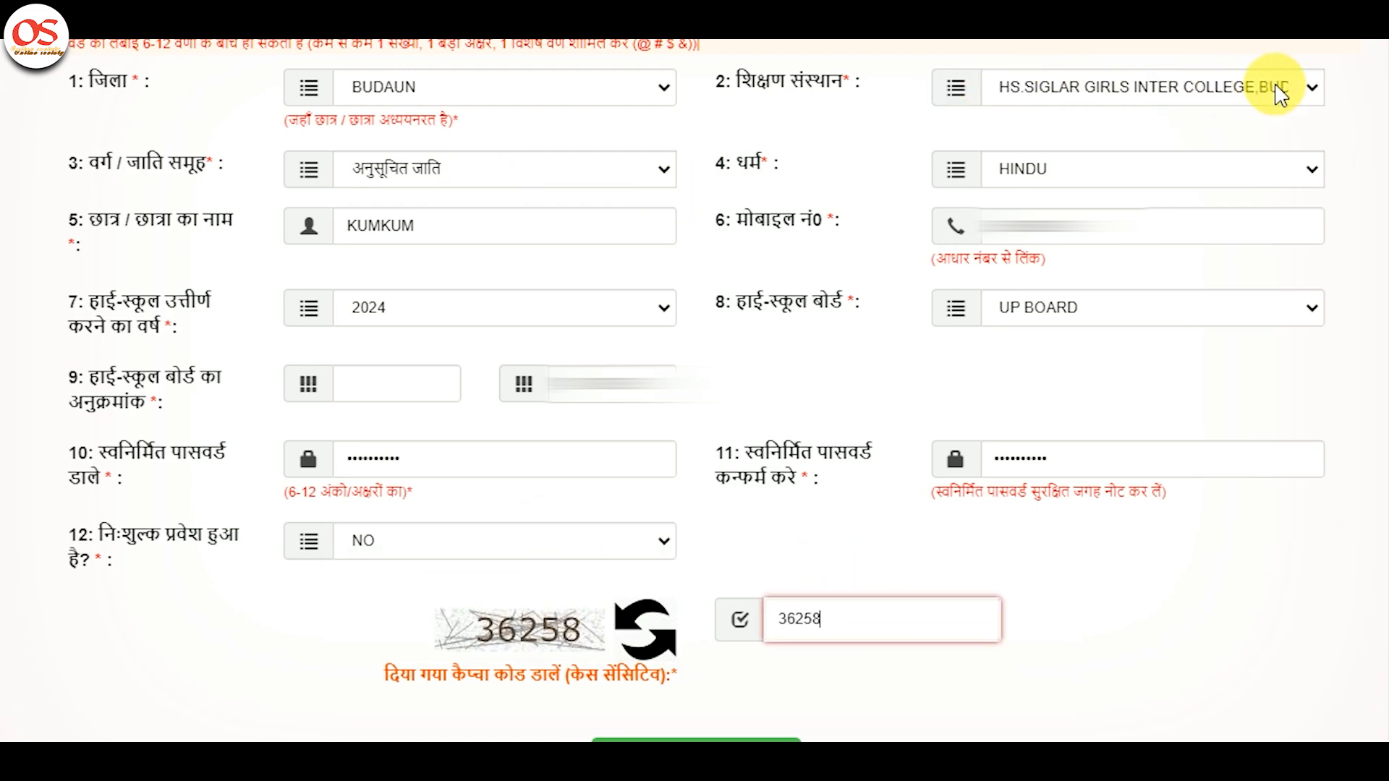
scroll(661, 557, down, 3)
click(659, 573)
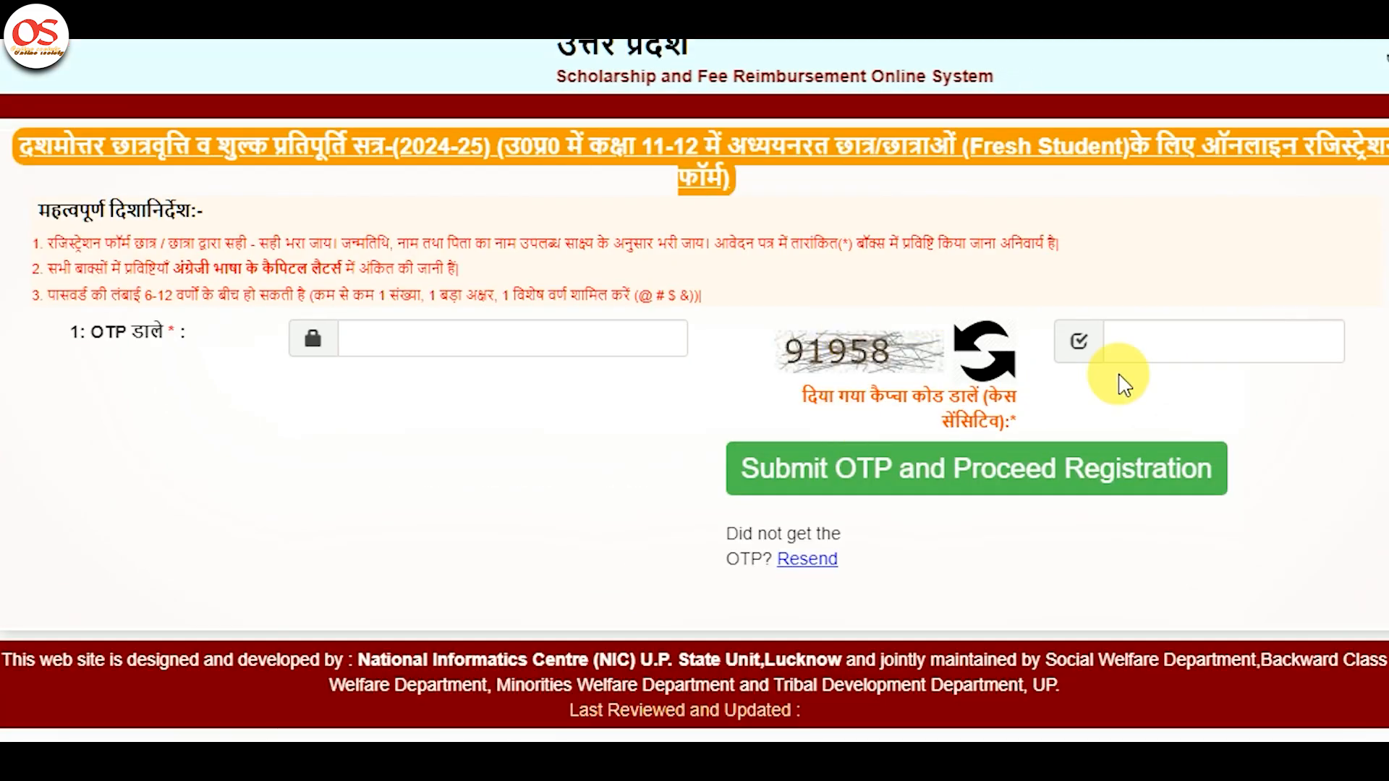
Enter the new captcha and the received OTP, submit registration, and print the registration slip.
click(1195, 346)
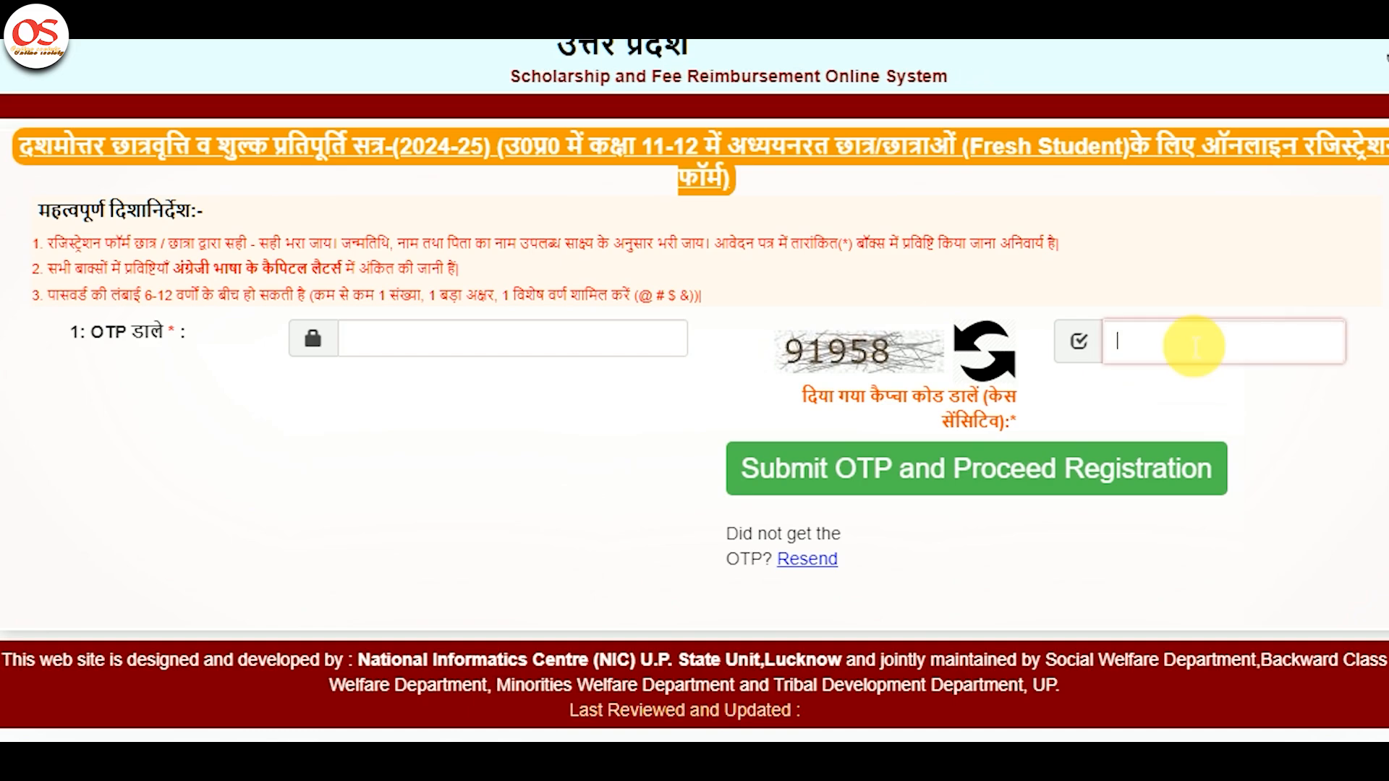
text(91958)
click(544, 351)
text(••••••)
click(905, 475)
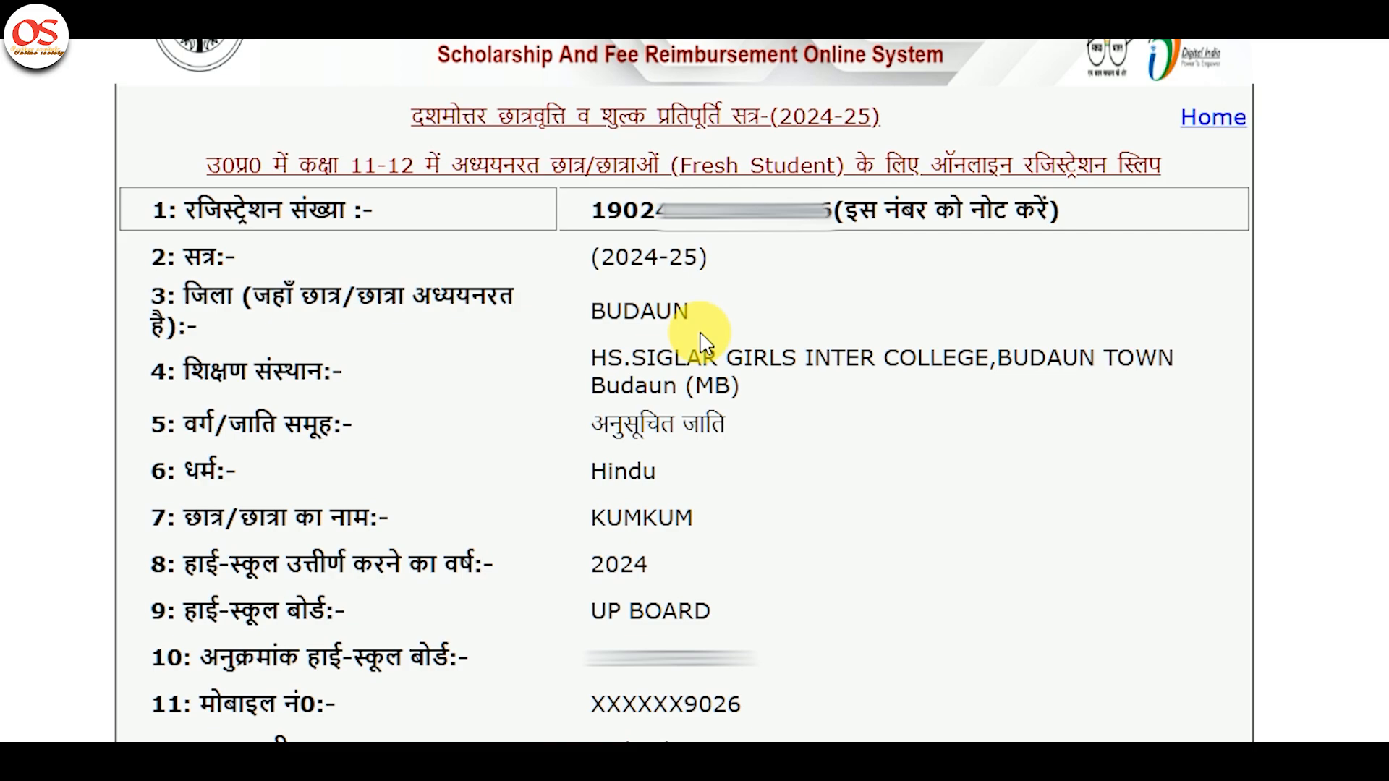
scroll(705, 340, down, 3)
click(753, 592)
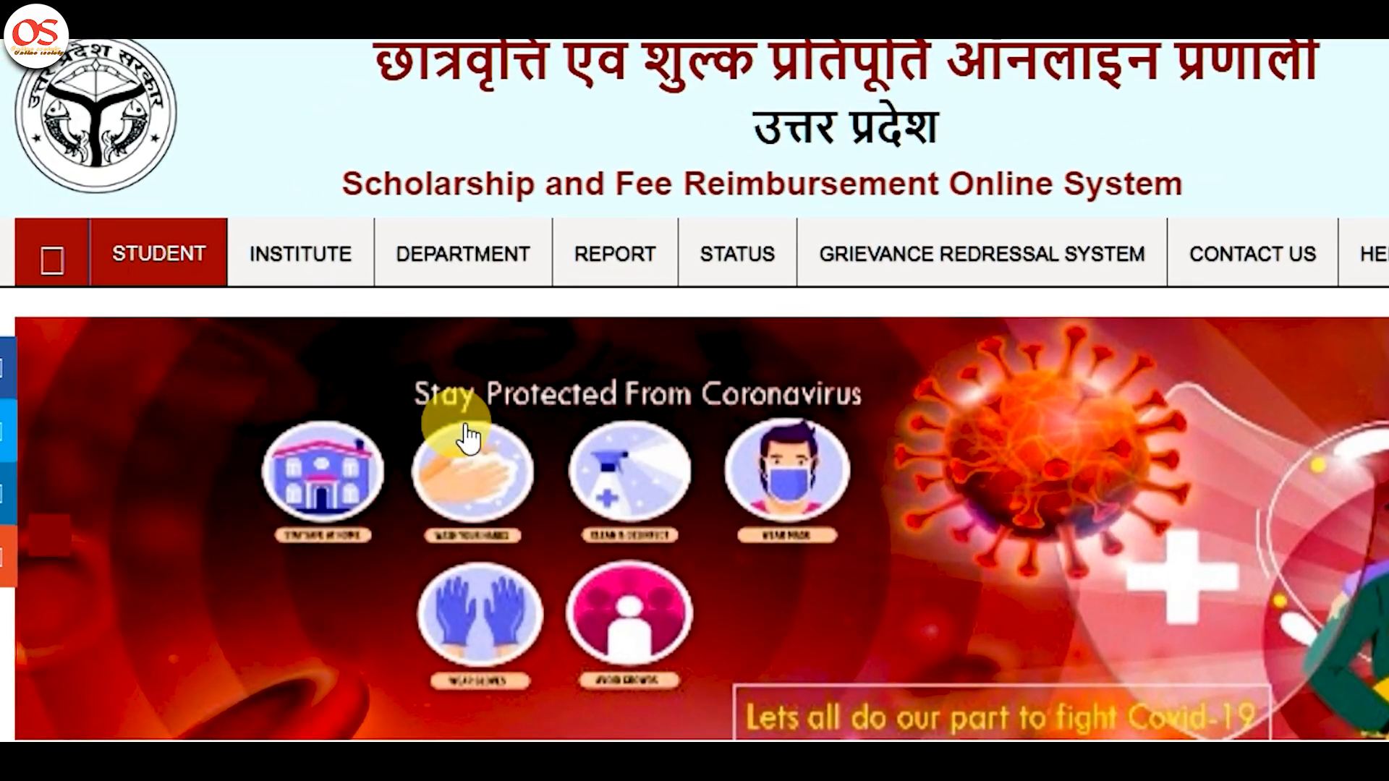
Log in via Intermediate Student Login with registration number, mobile, password and captcha.
mouse_move(186, 375)
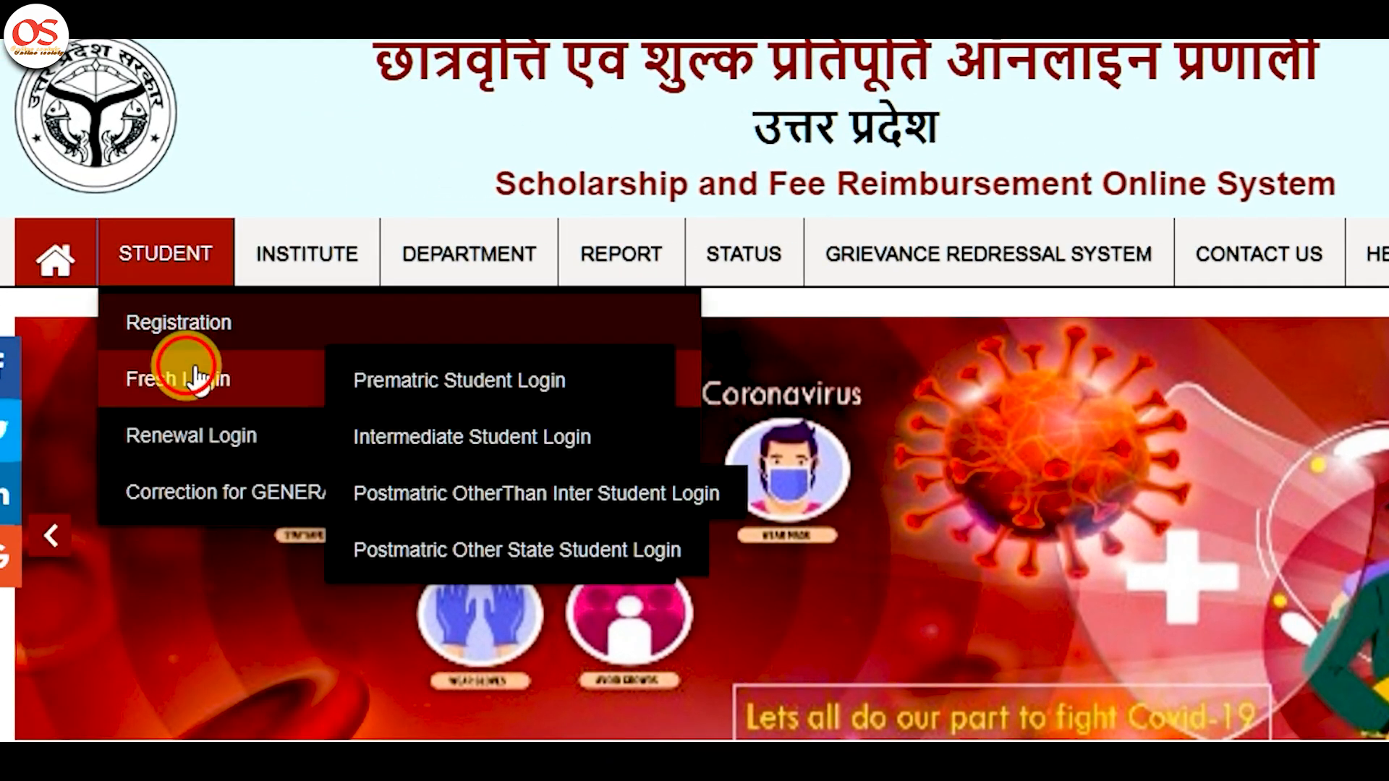
click(463, 441)
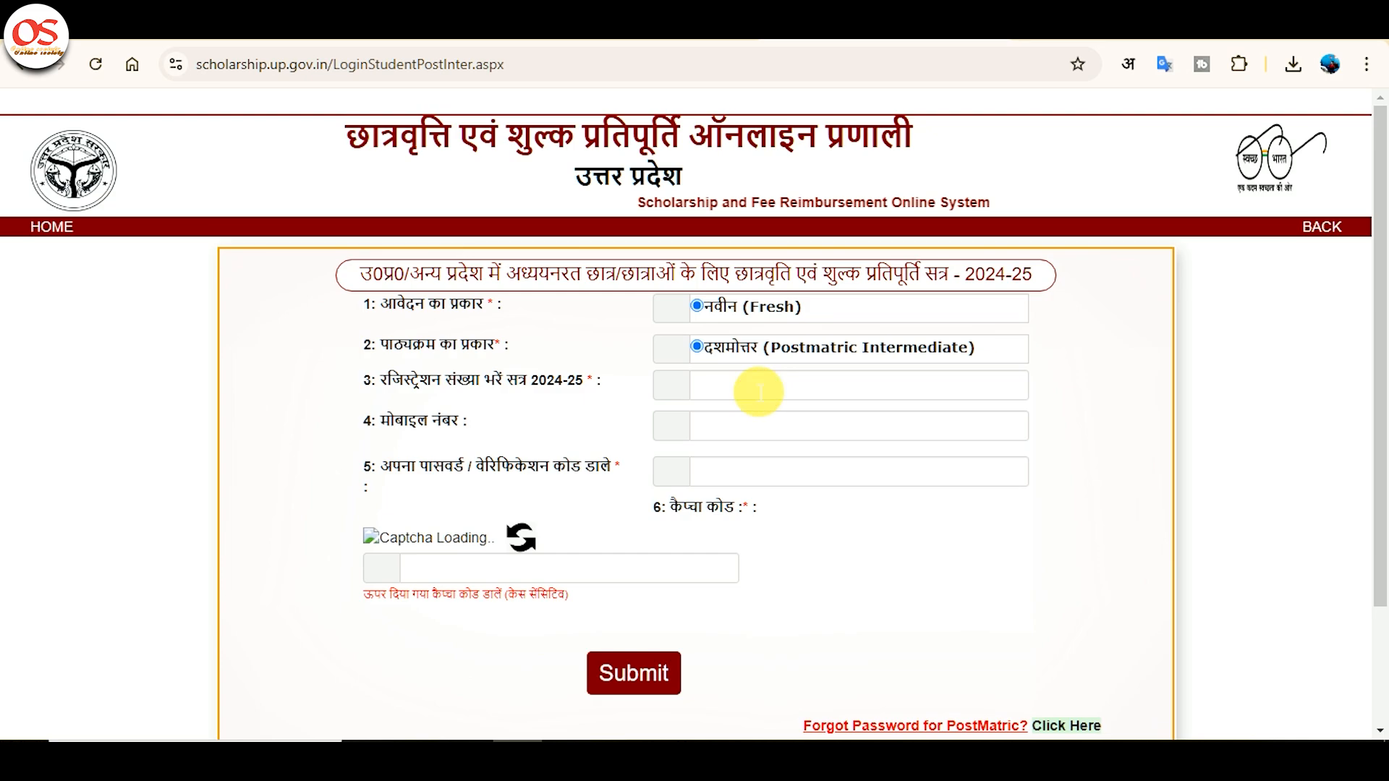
click(758, 391)
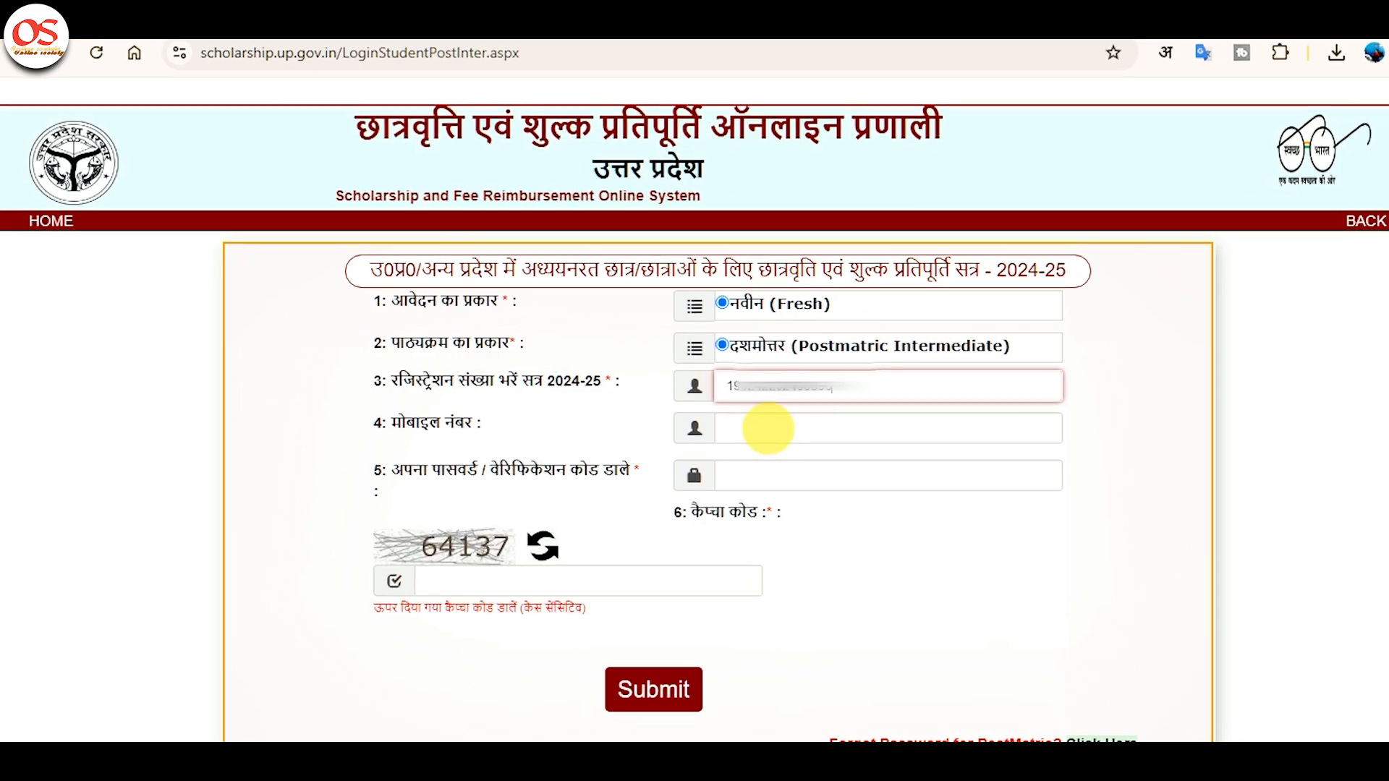
click(755, 435)
text(86*****)
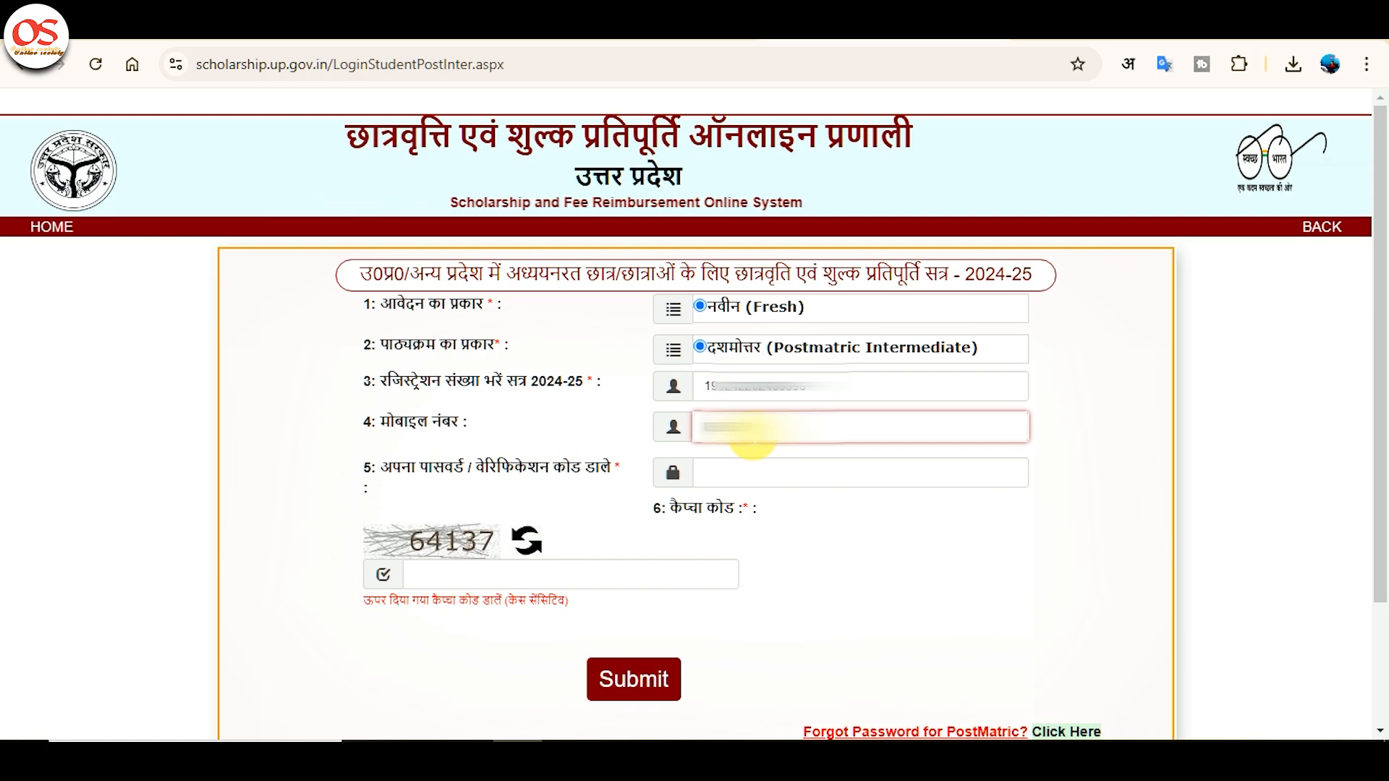
key(Tab)
text(***)
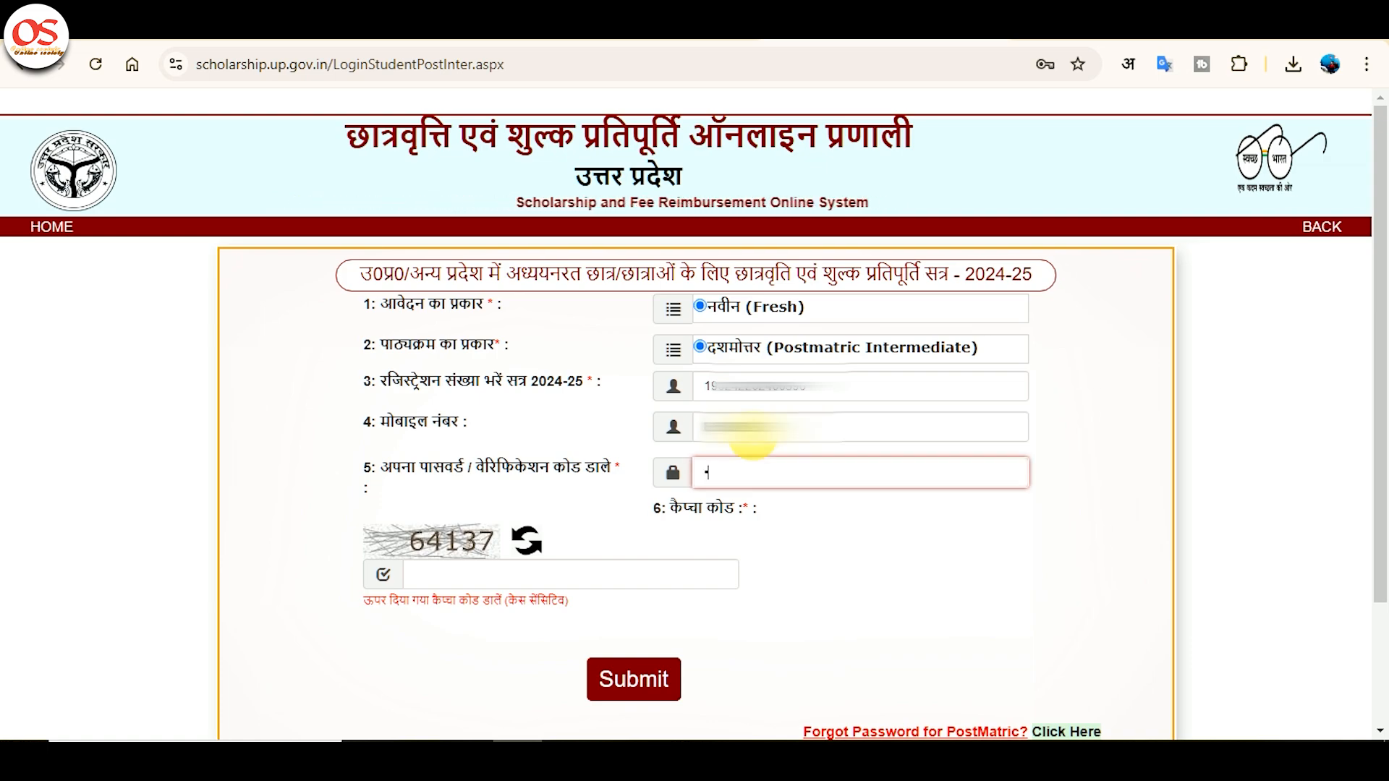
text(******)
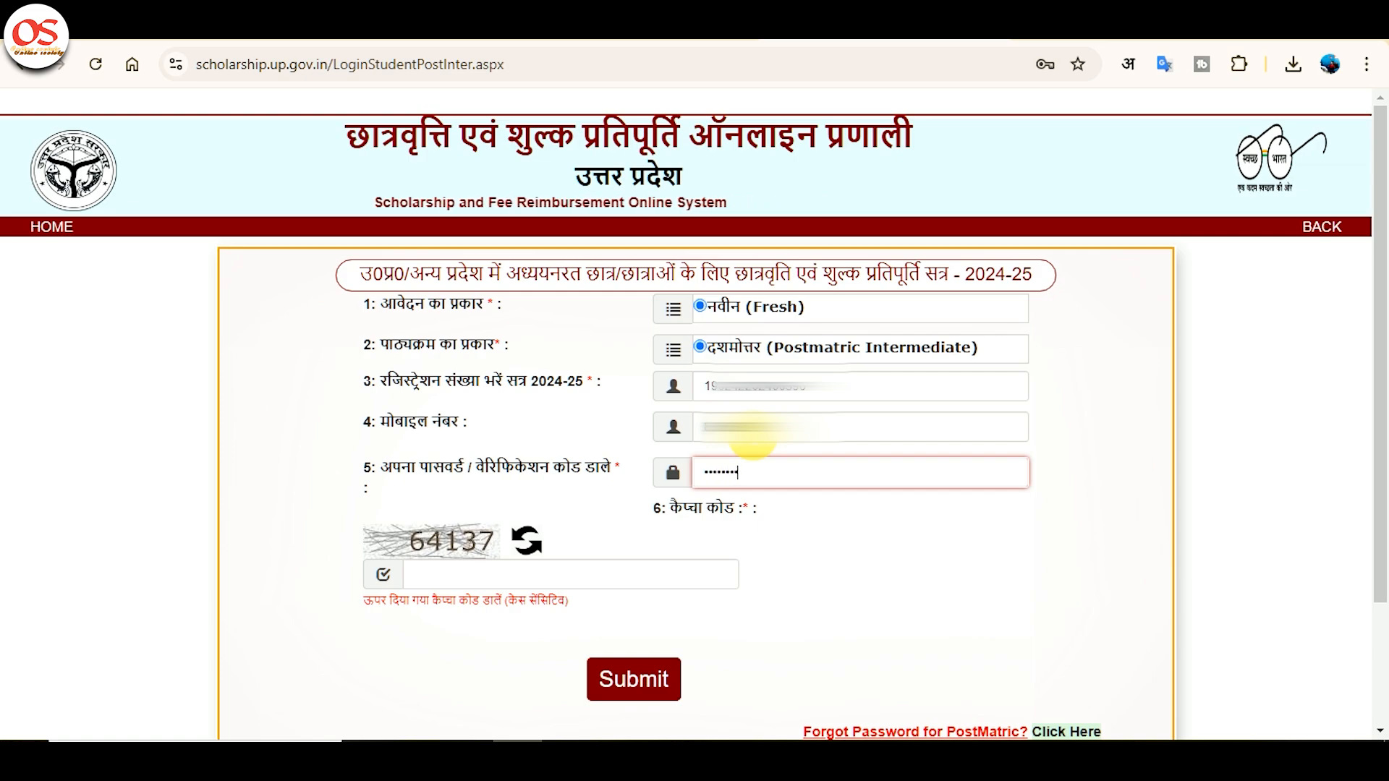
text(*)
key(Tab)
text(64137)
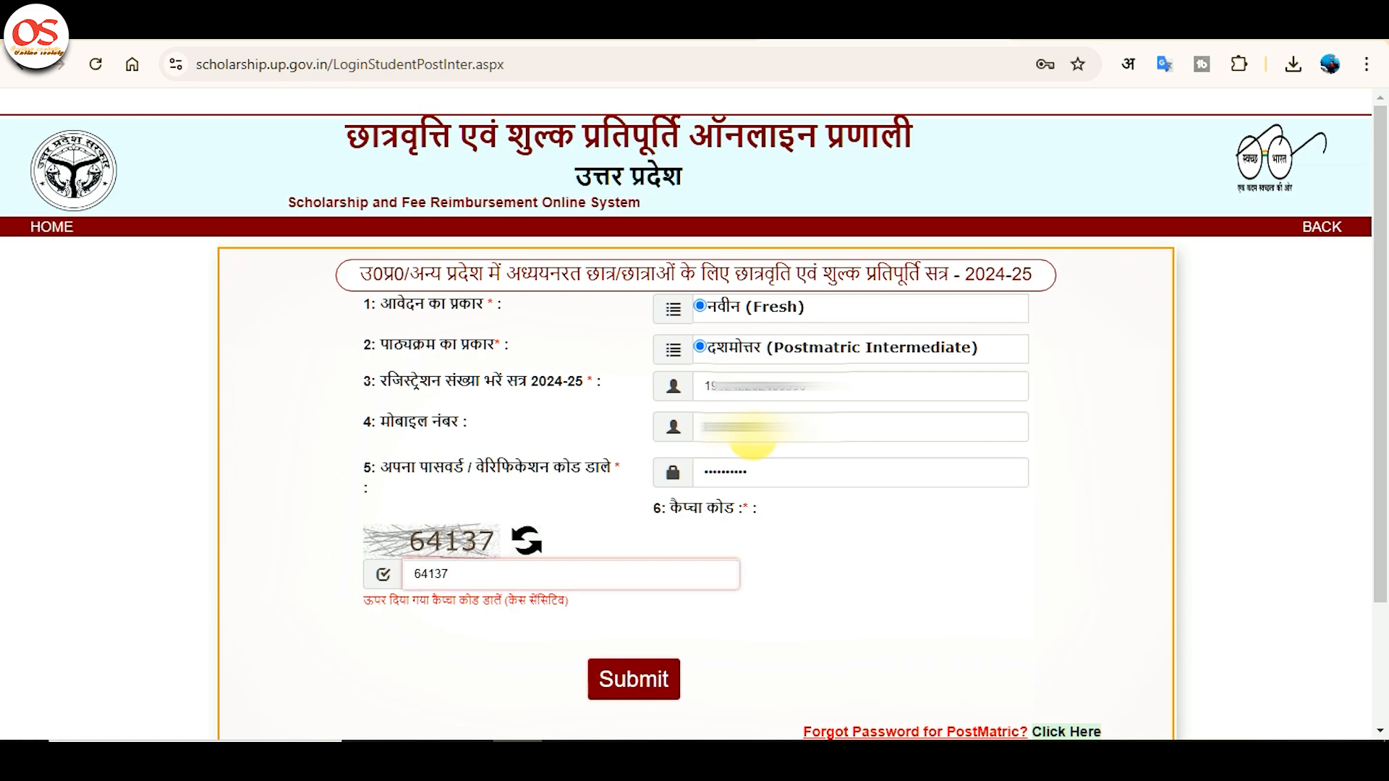
key(Return)
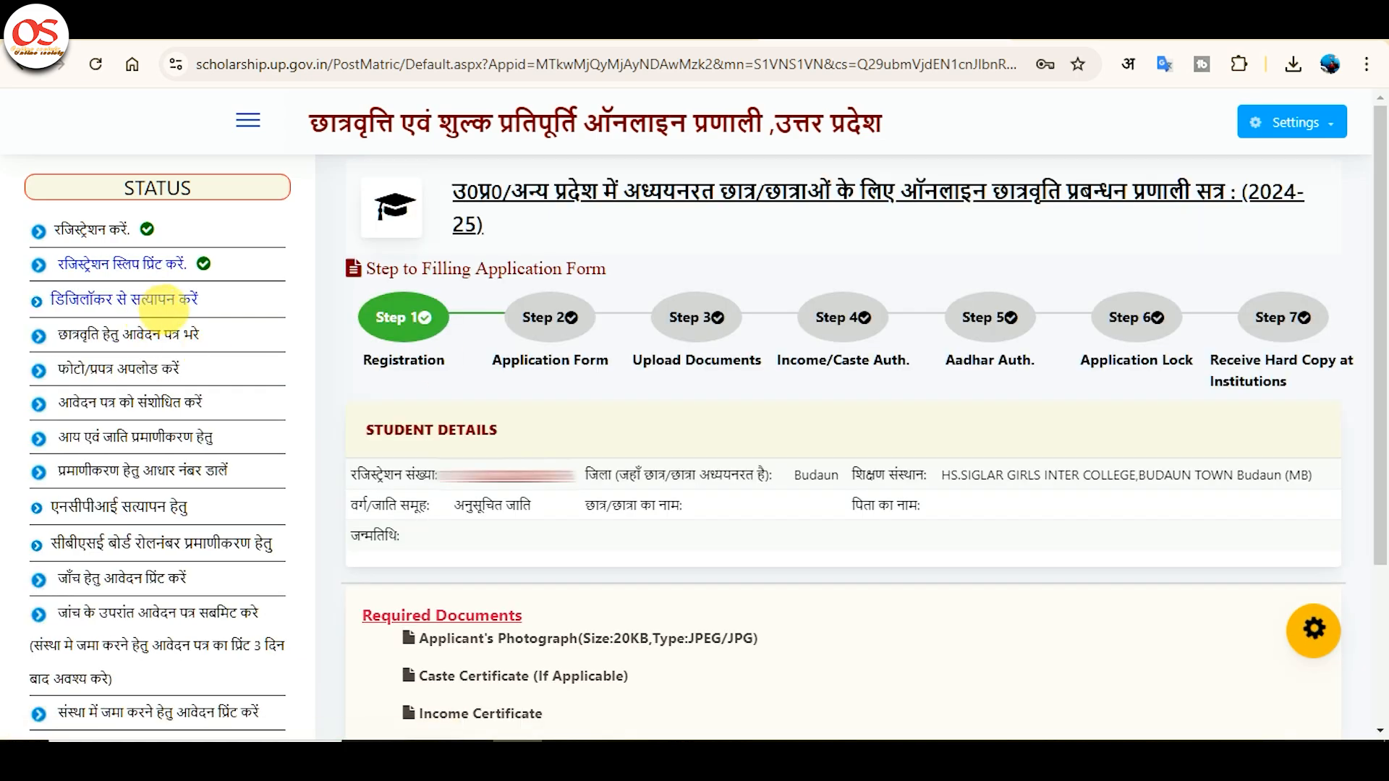
Launch DigiLocker verification from the STATUS sidebar to reach the Aadhaar sign-in page.
click(187, 311)
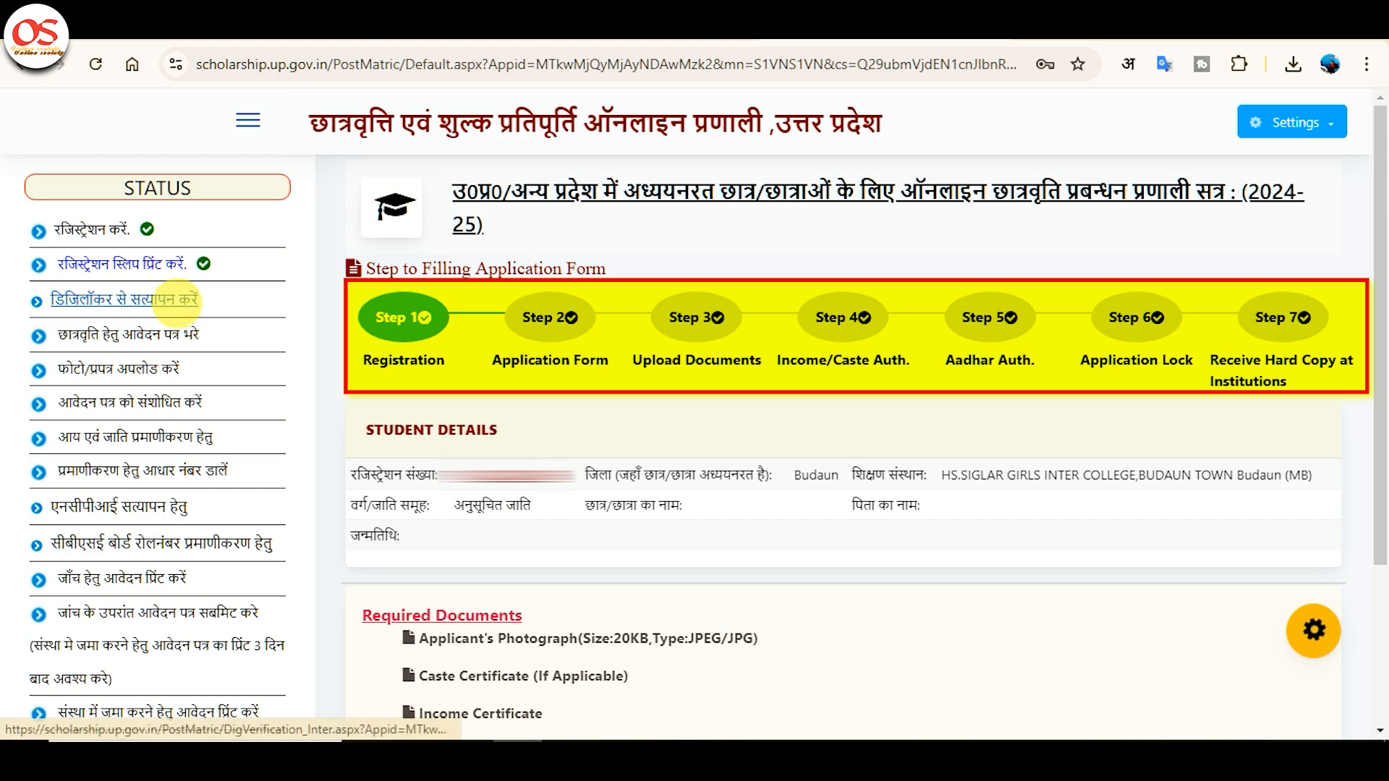
click(179, 307)
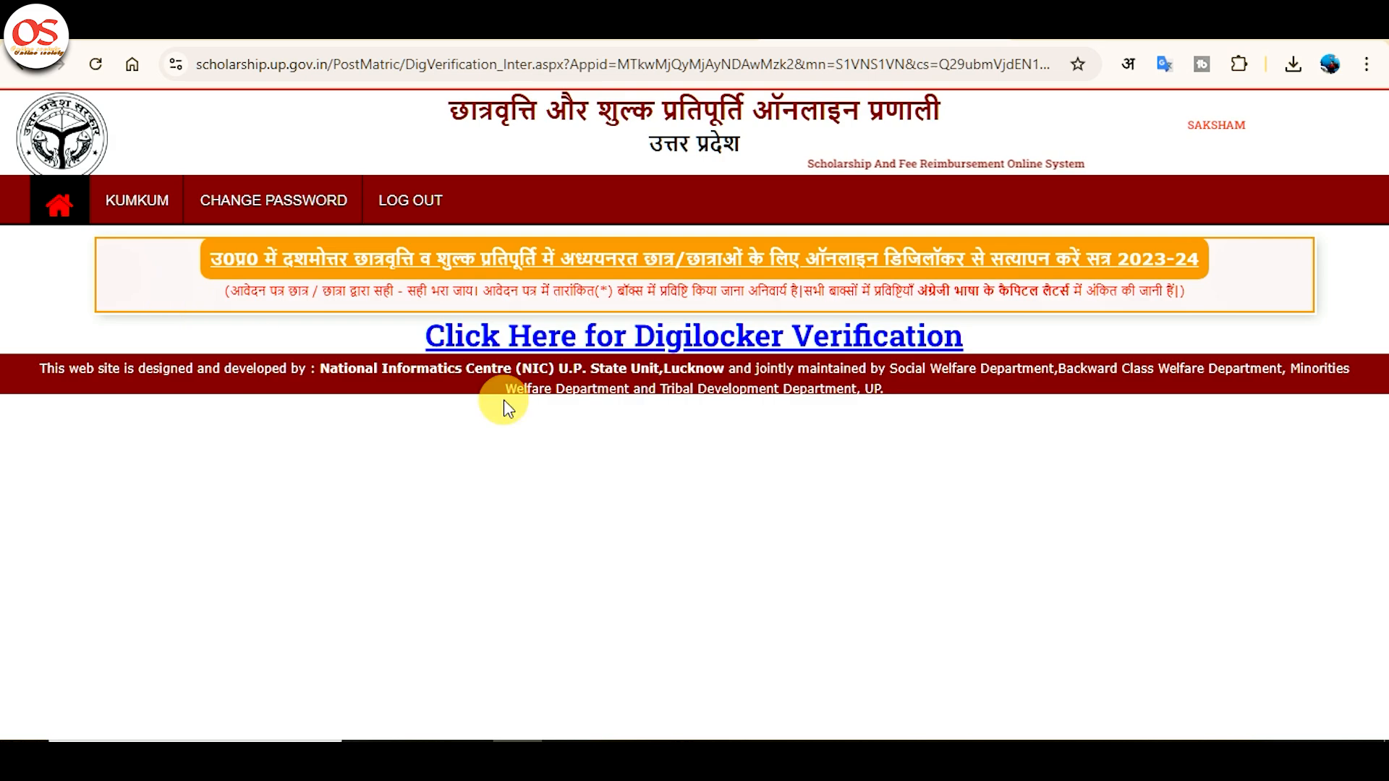
click(674, 346)
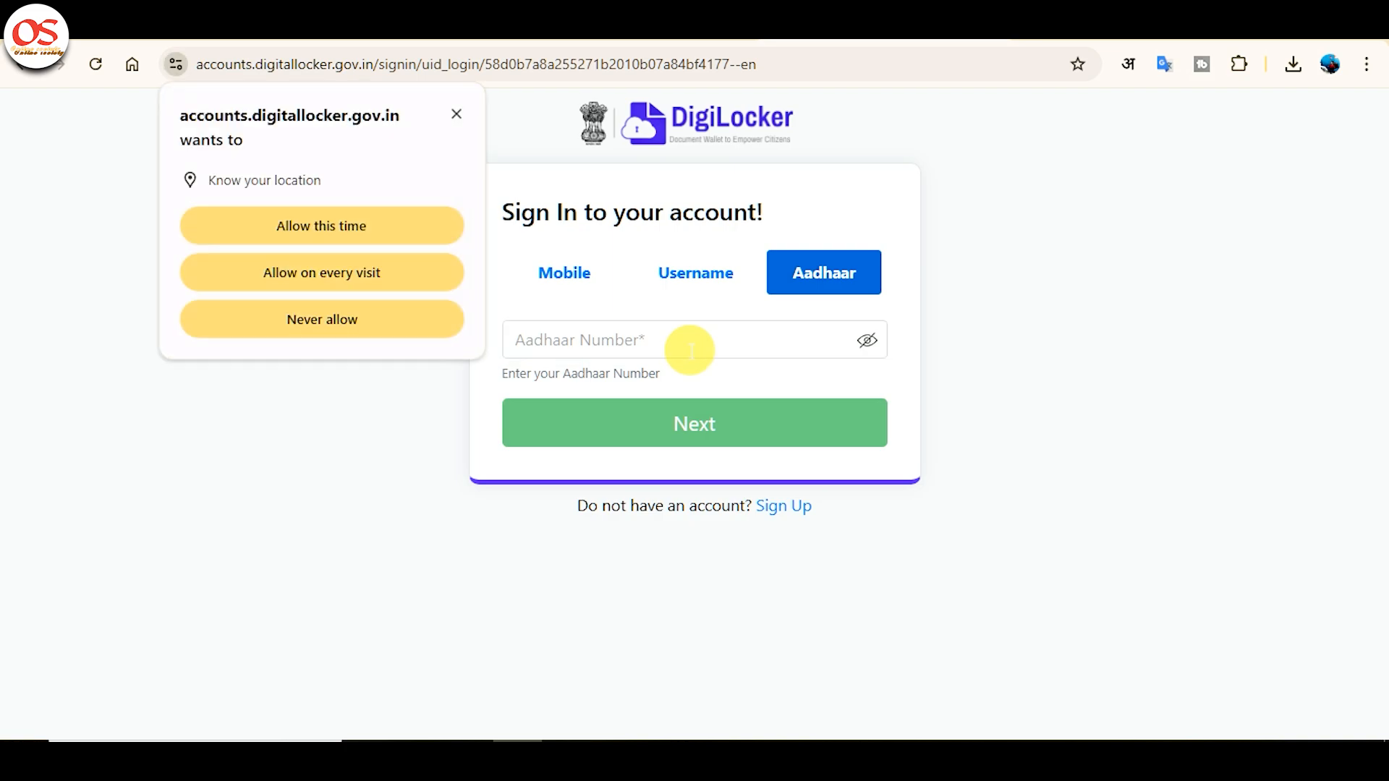
Allow location access, enter the Aadhaar number, and submit the 6-digit OTP.
click(383, 227)
click(606, 345)
text(•••••••••)
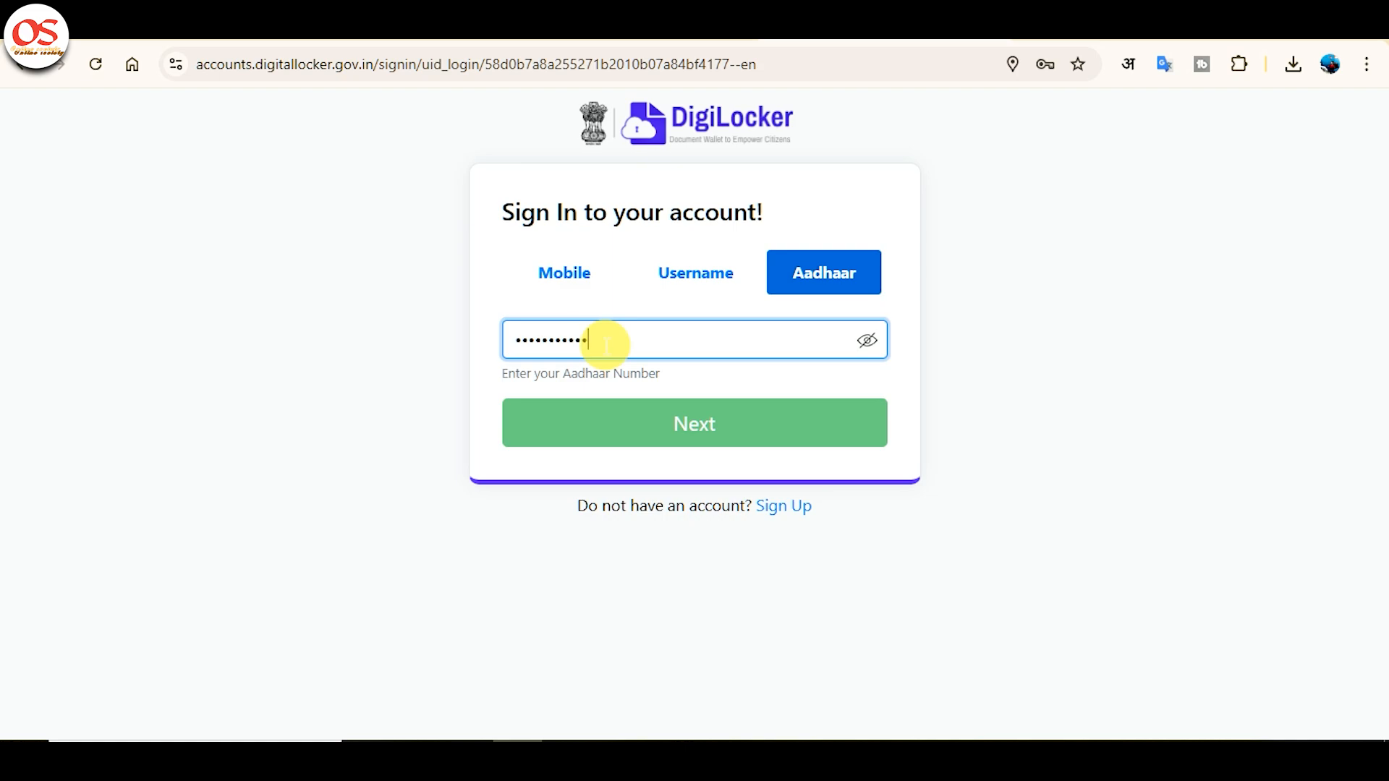
text(•••)
key(Return)
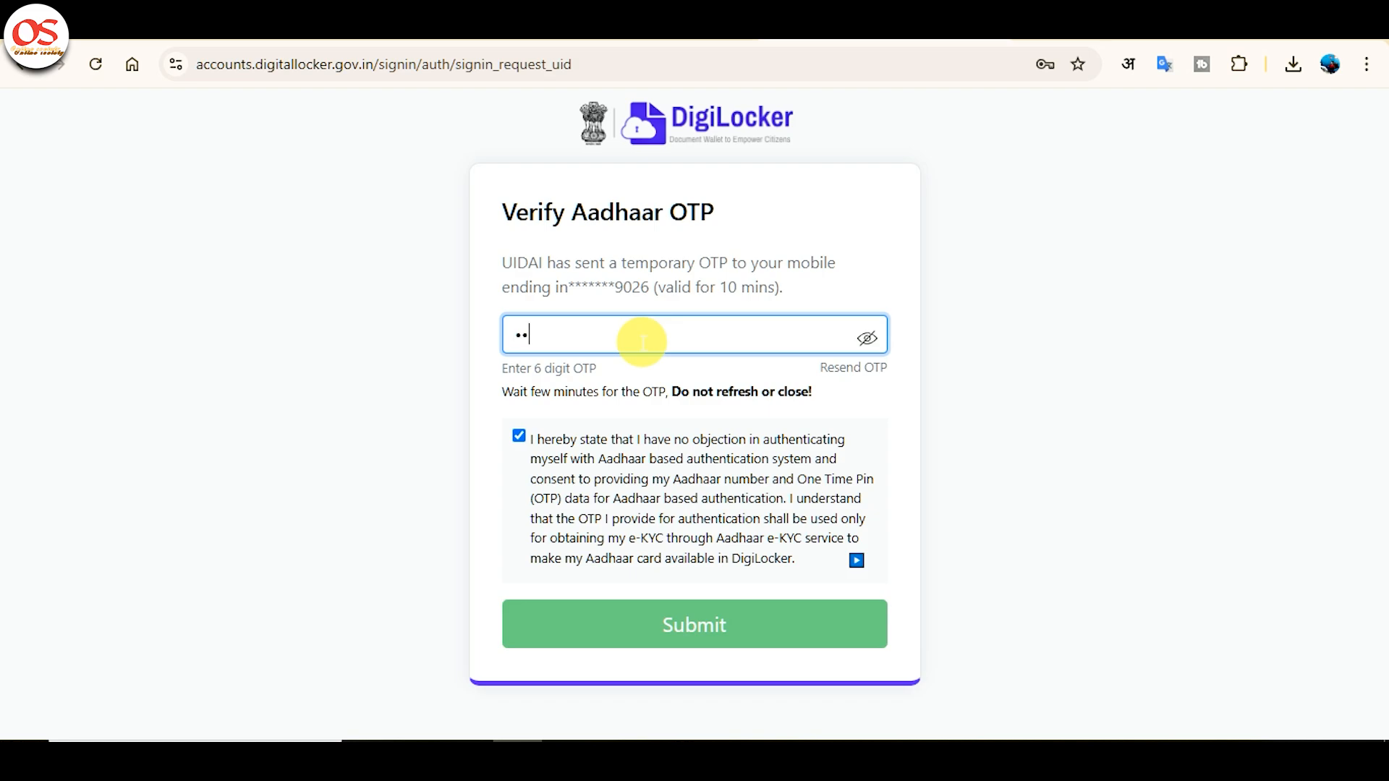
text(••••••)
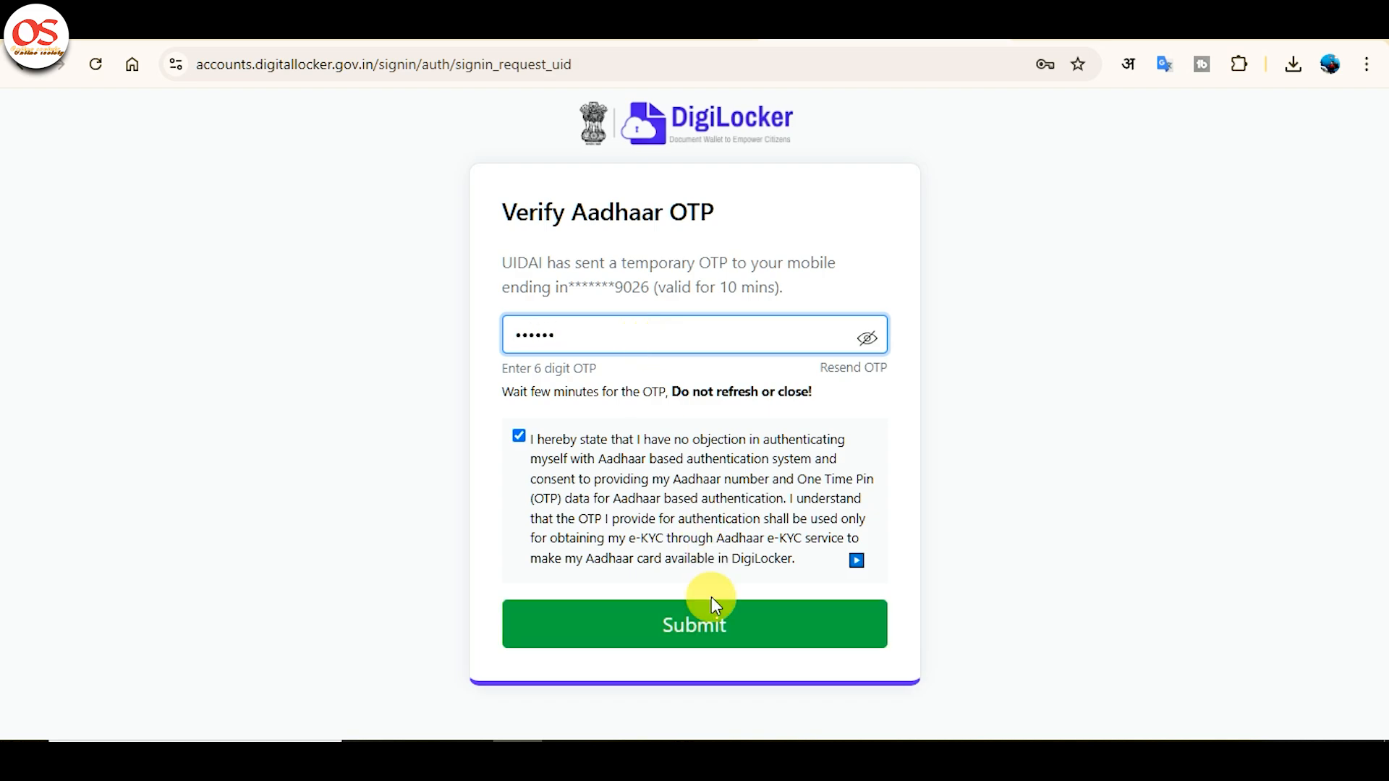
click(713, 626)
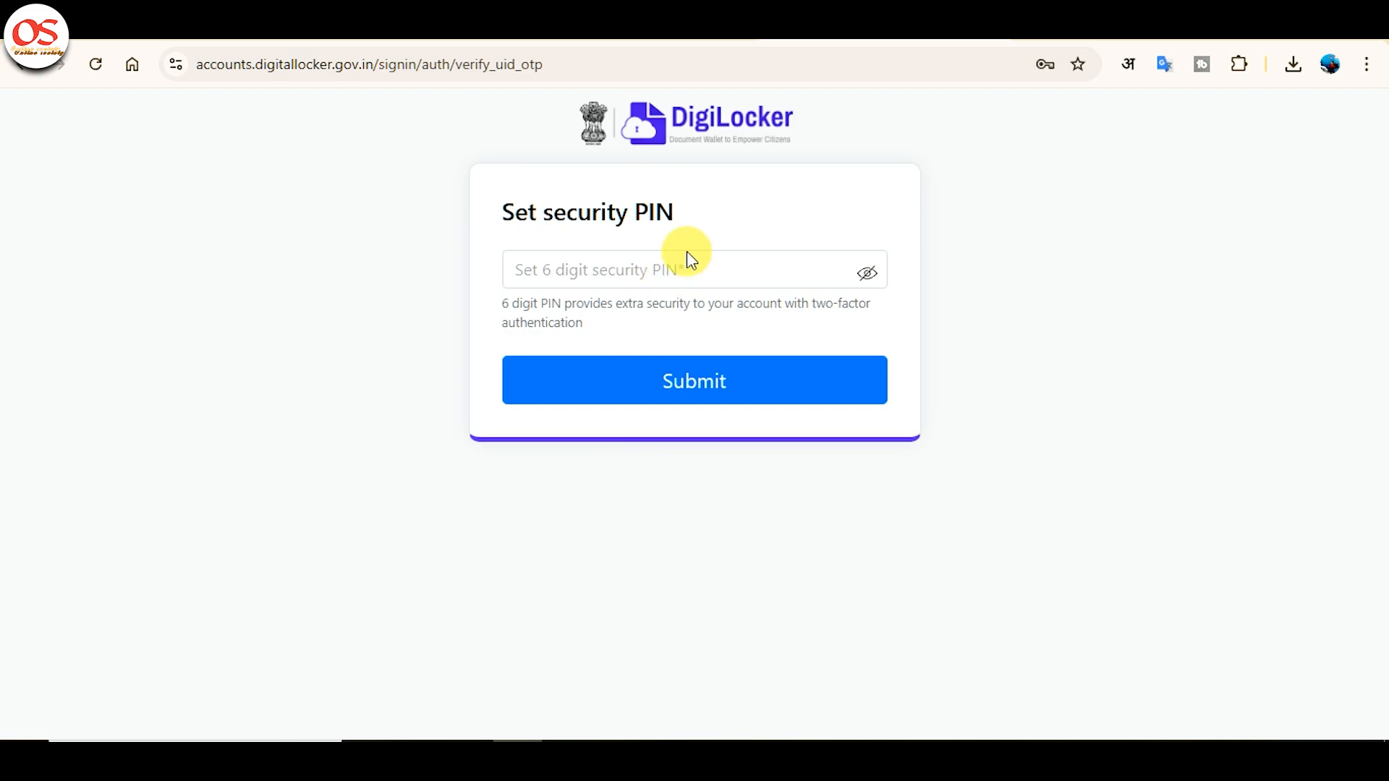
Enter and save a 6-digit DigiLocker security PIN.
click(691, 272)
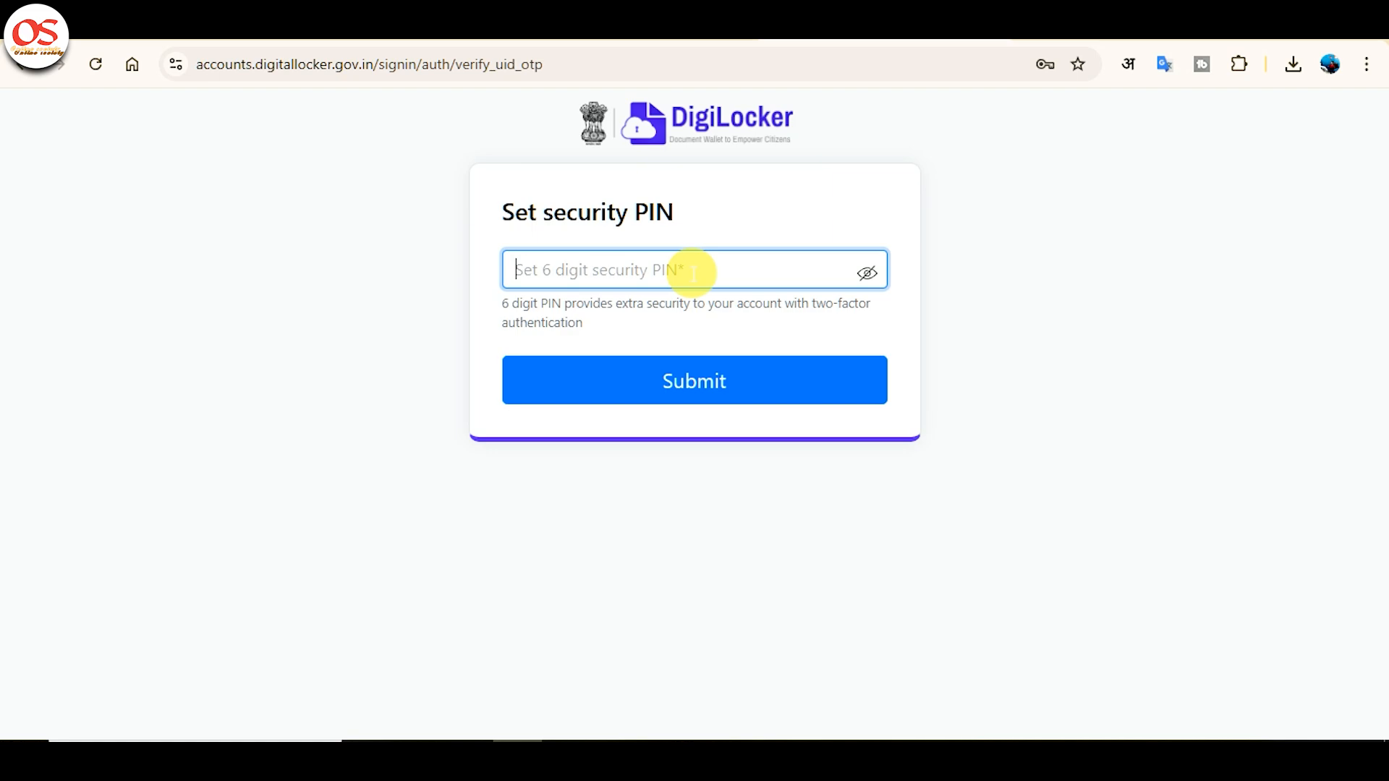
text(12345)
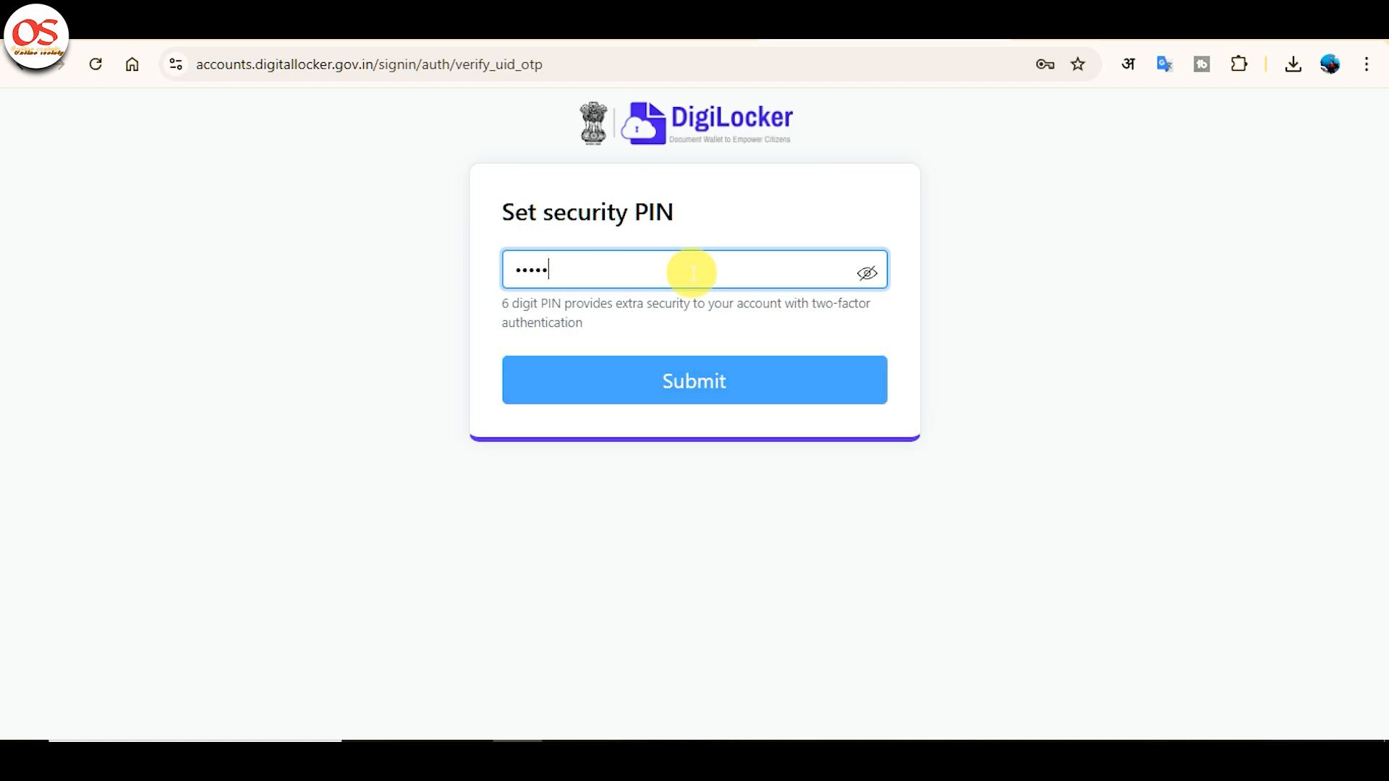
text(6)
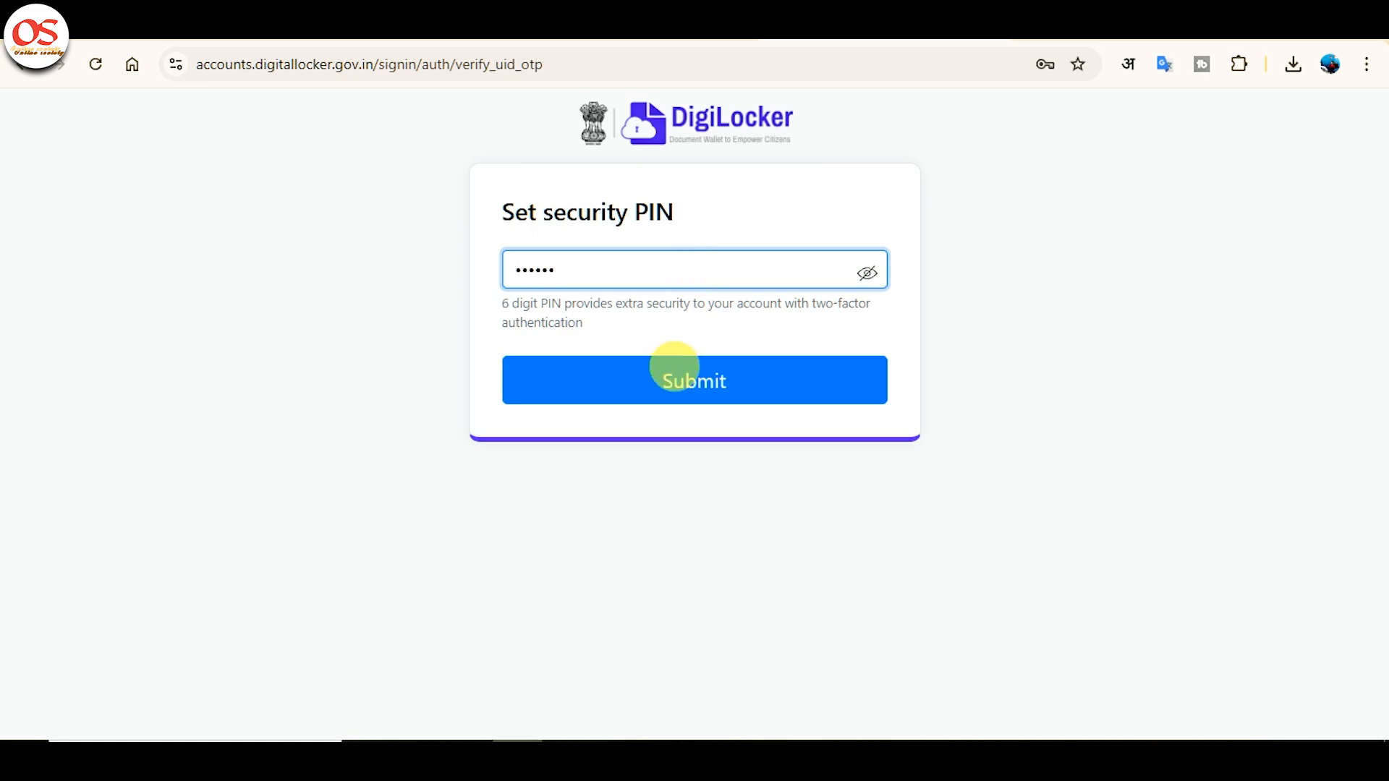
click(674, 368)
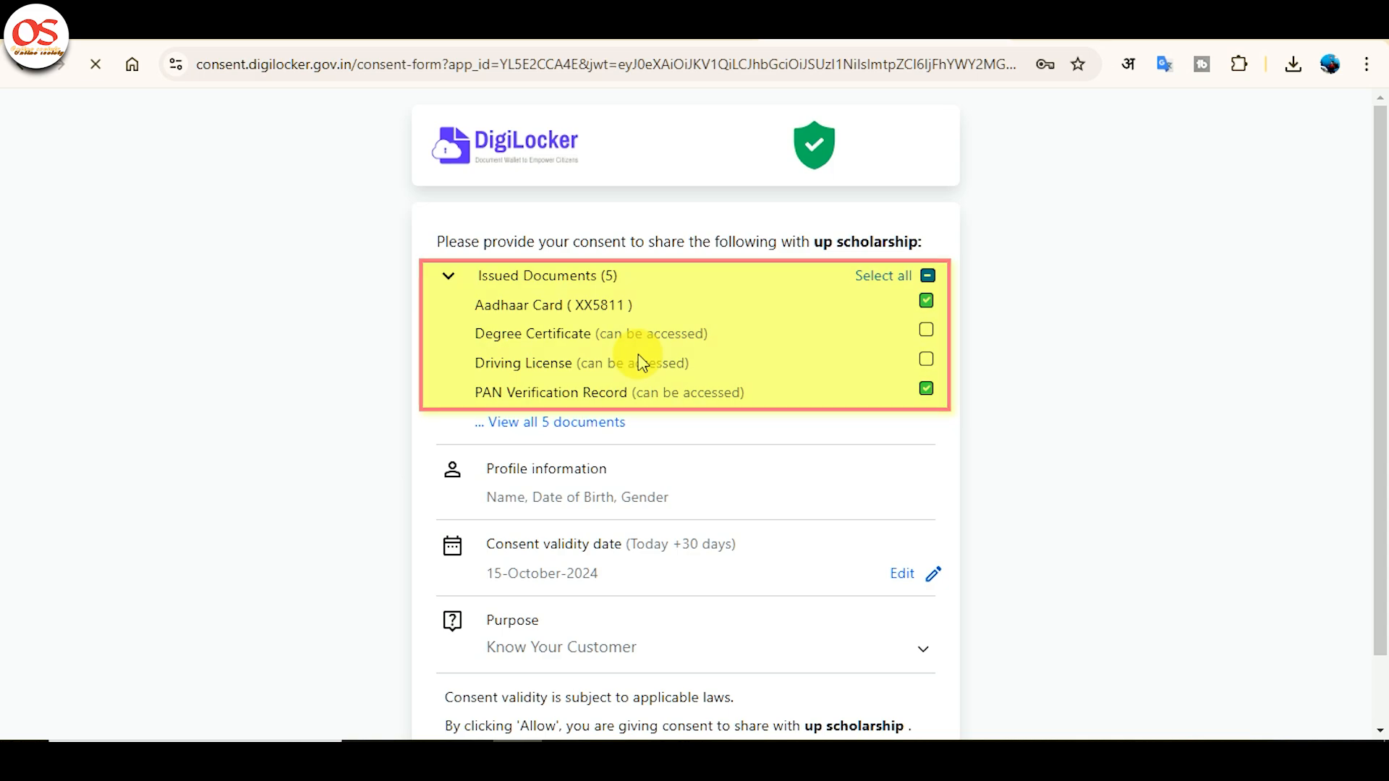
Allow up scholarship to access the Aadhaar card and profile details.
scroll(640, 361, down, 1)
scroll(704, 440, down, 1)
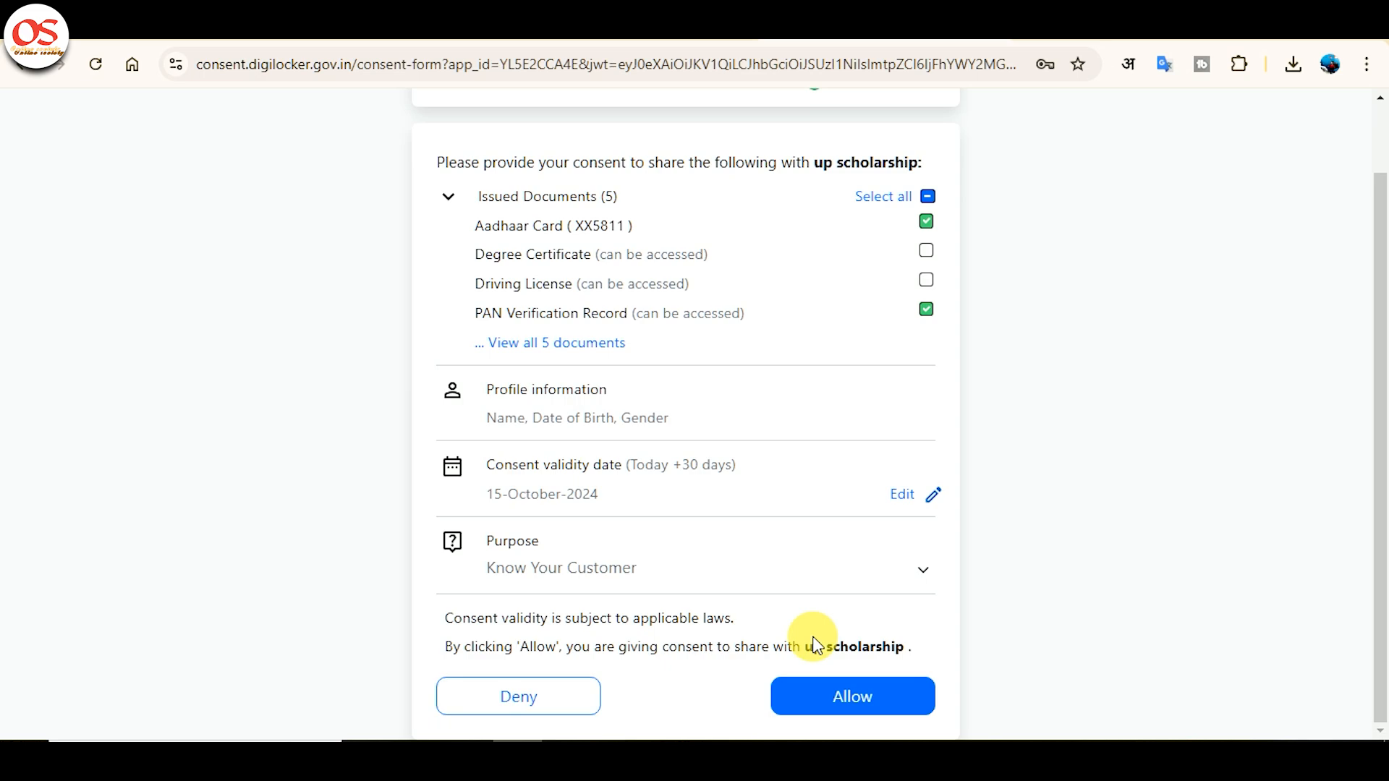
click(848, 691)
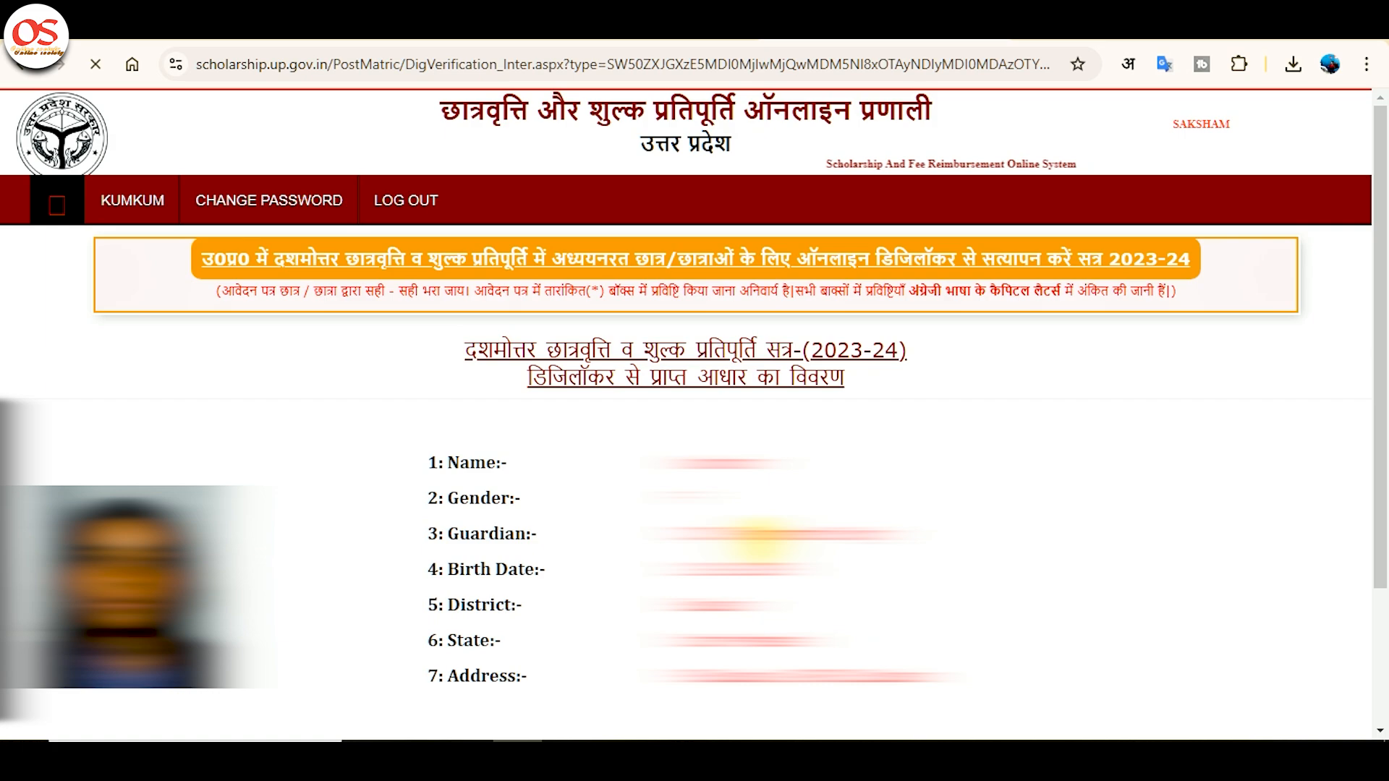
Verify the Aadhaar details received from DigiLocker.
scroll(756, 539, down, 3)
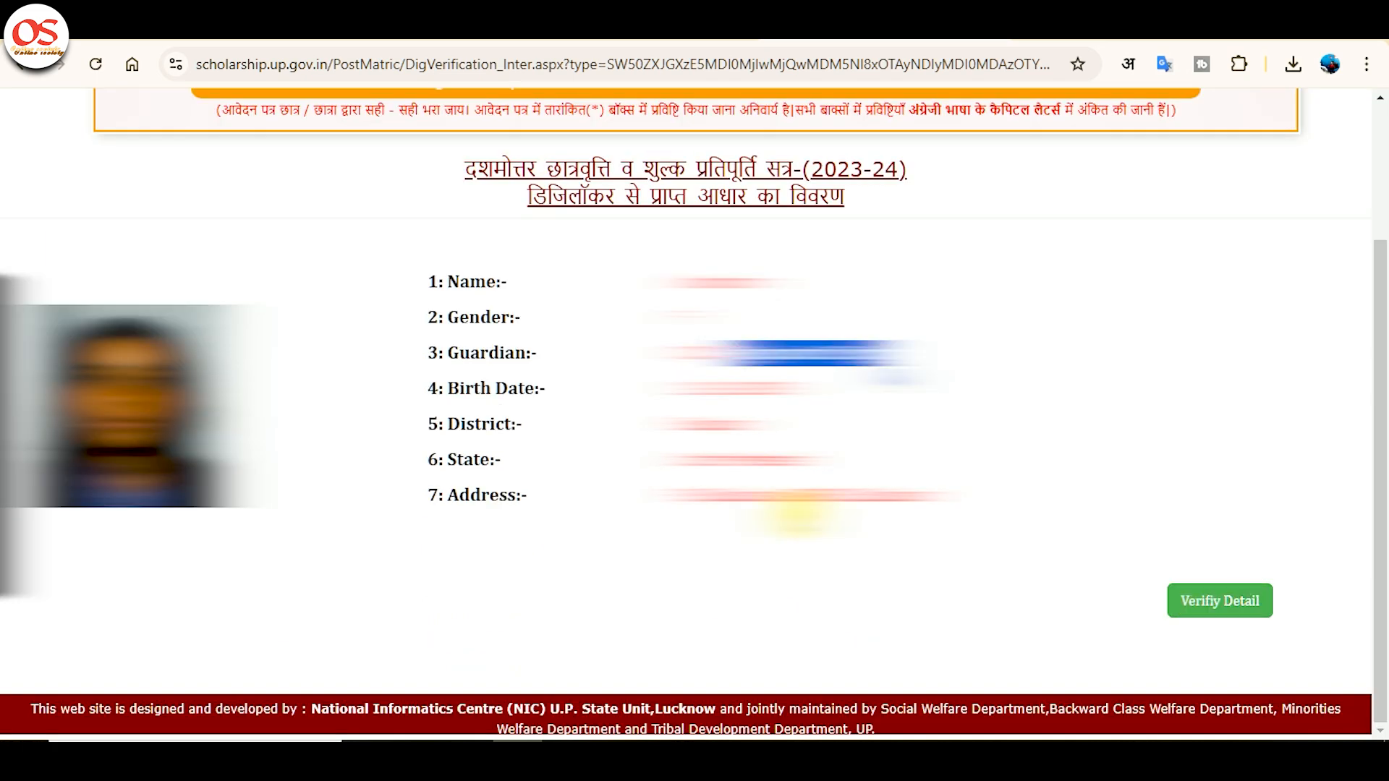
click(1222, 601)
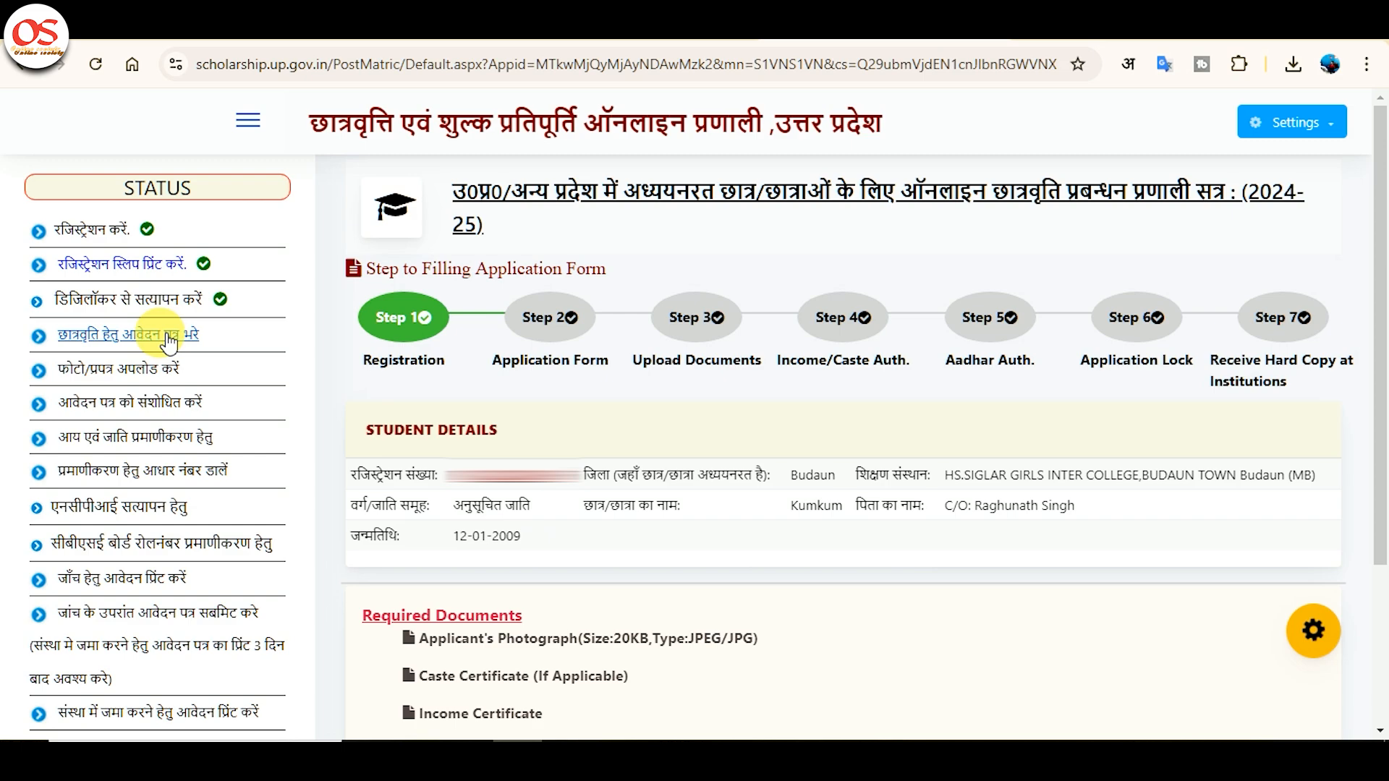
Open the application form, fill the village, and copy the residential address as correspondence address.
click(167, 337)
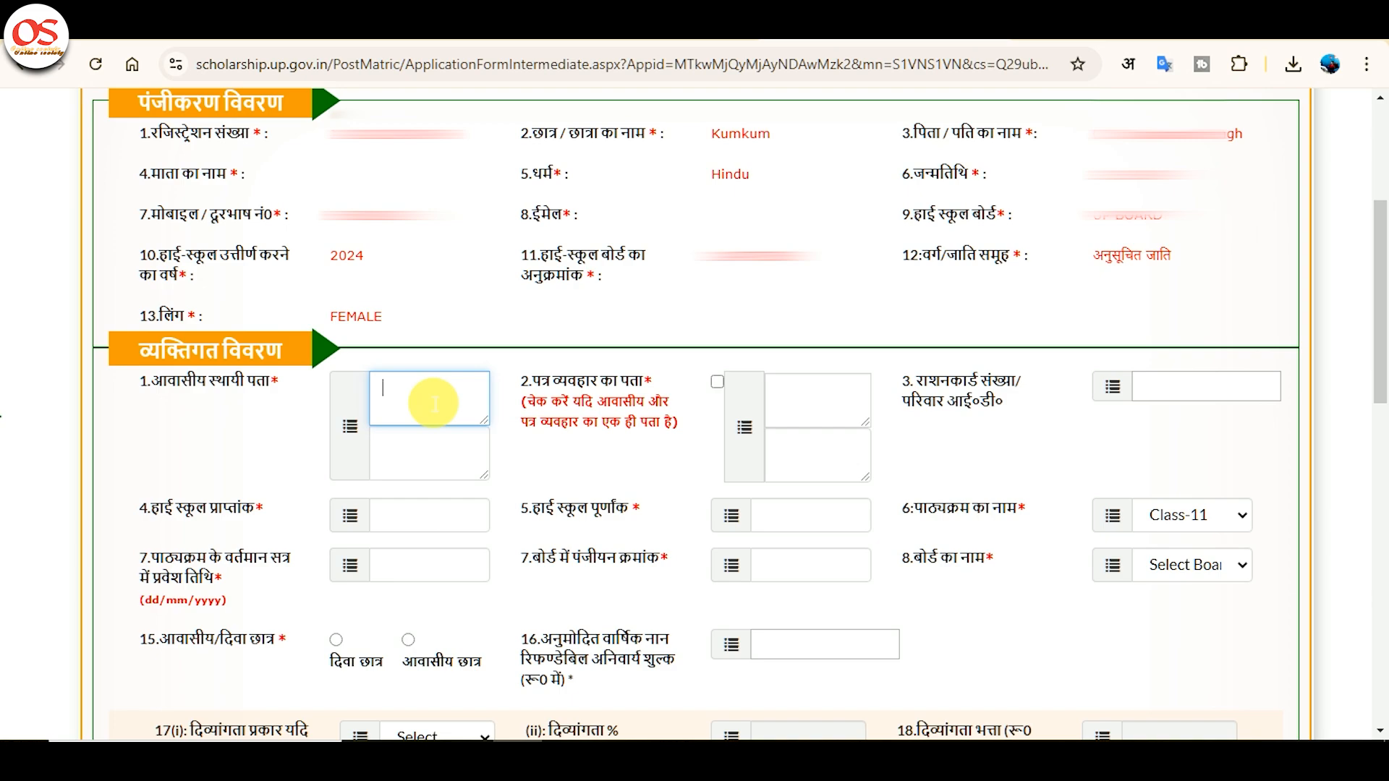
text(VIL)
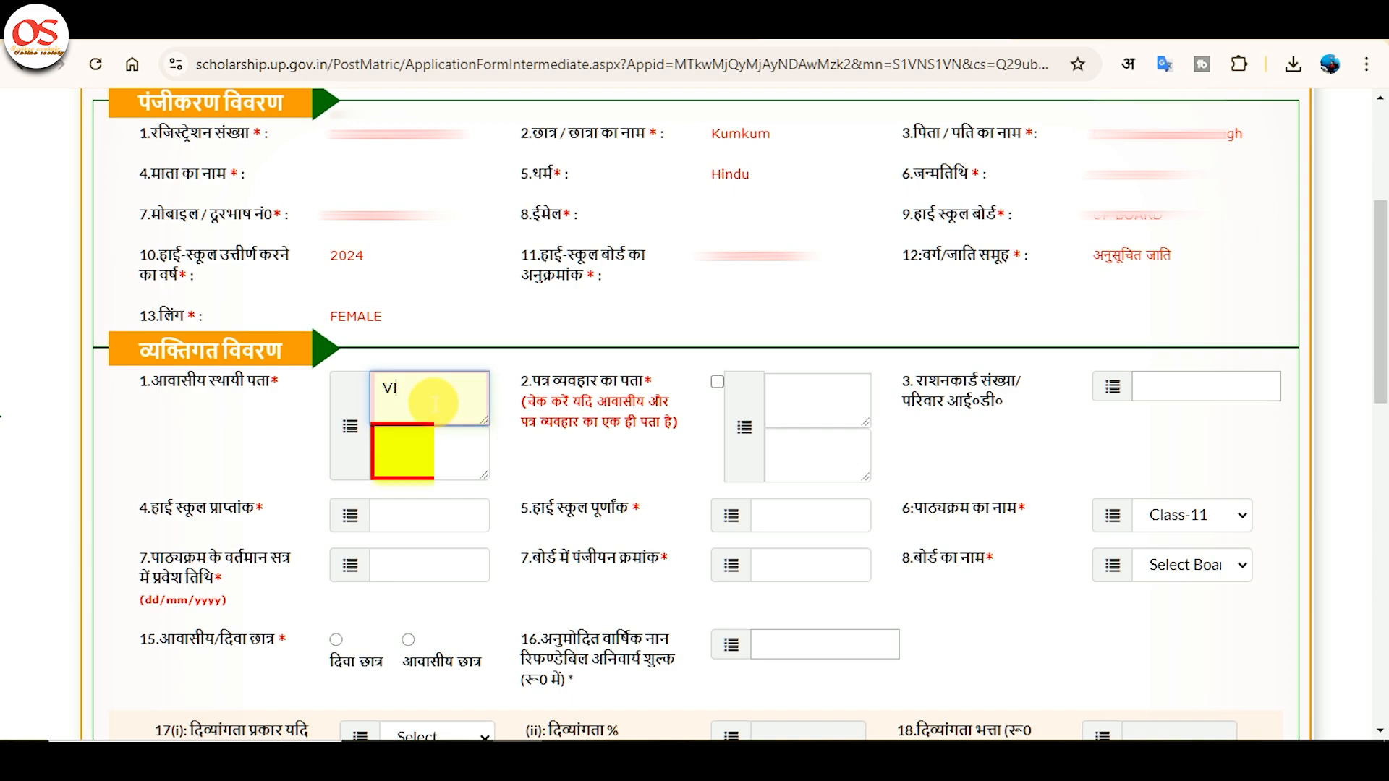
text(LAG)
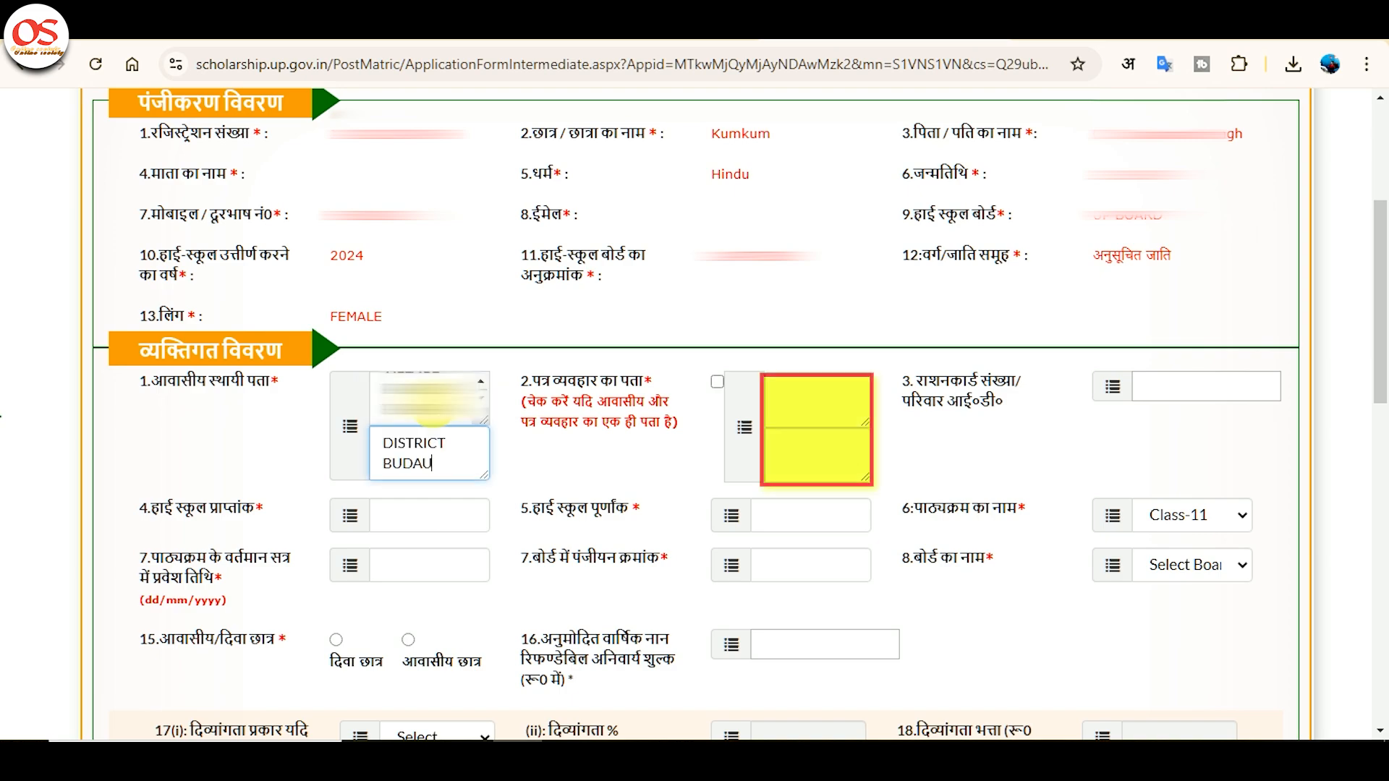
text(N)
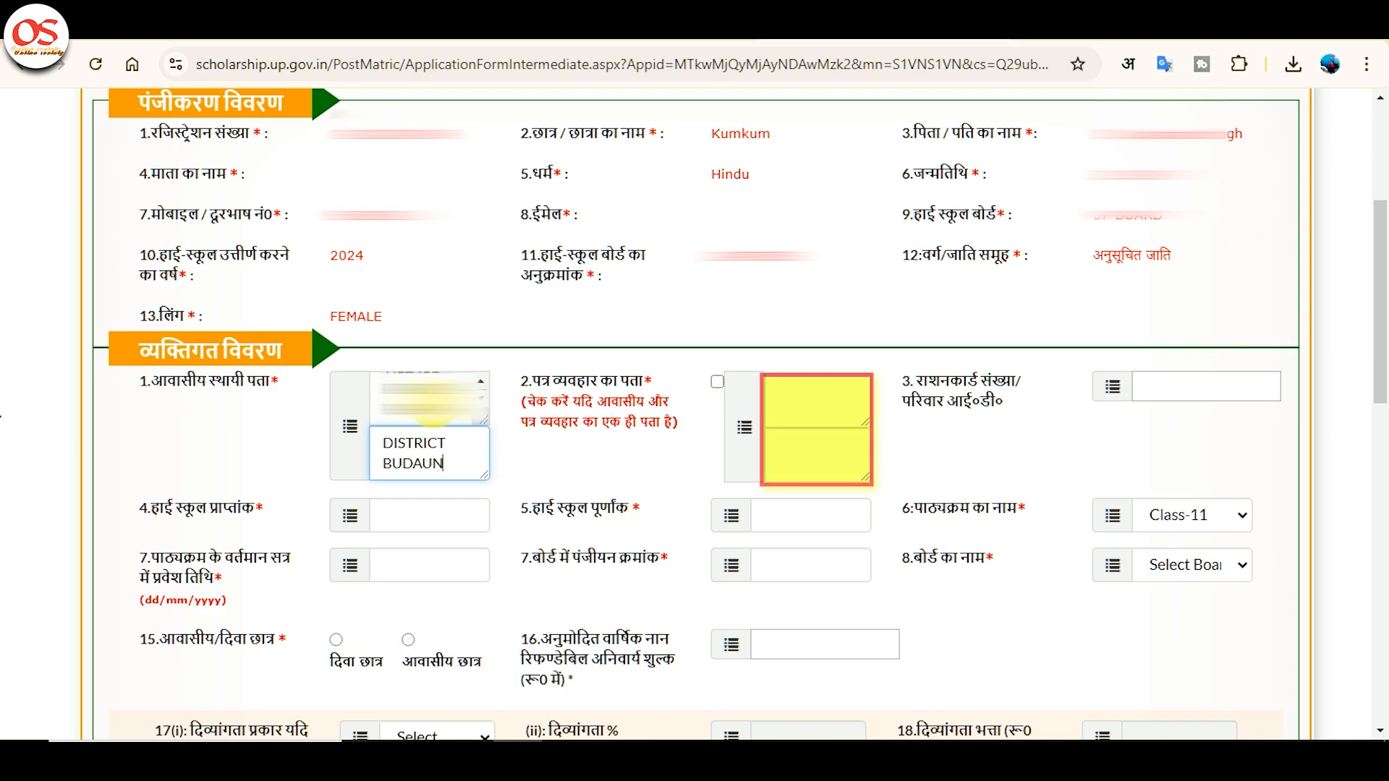
key(Tab)
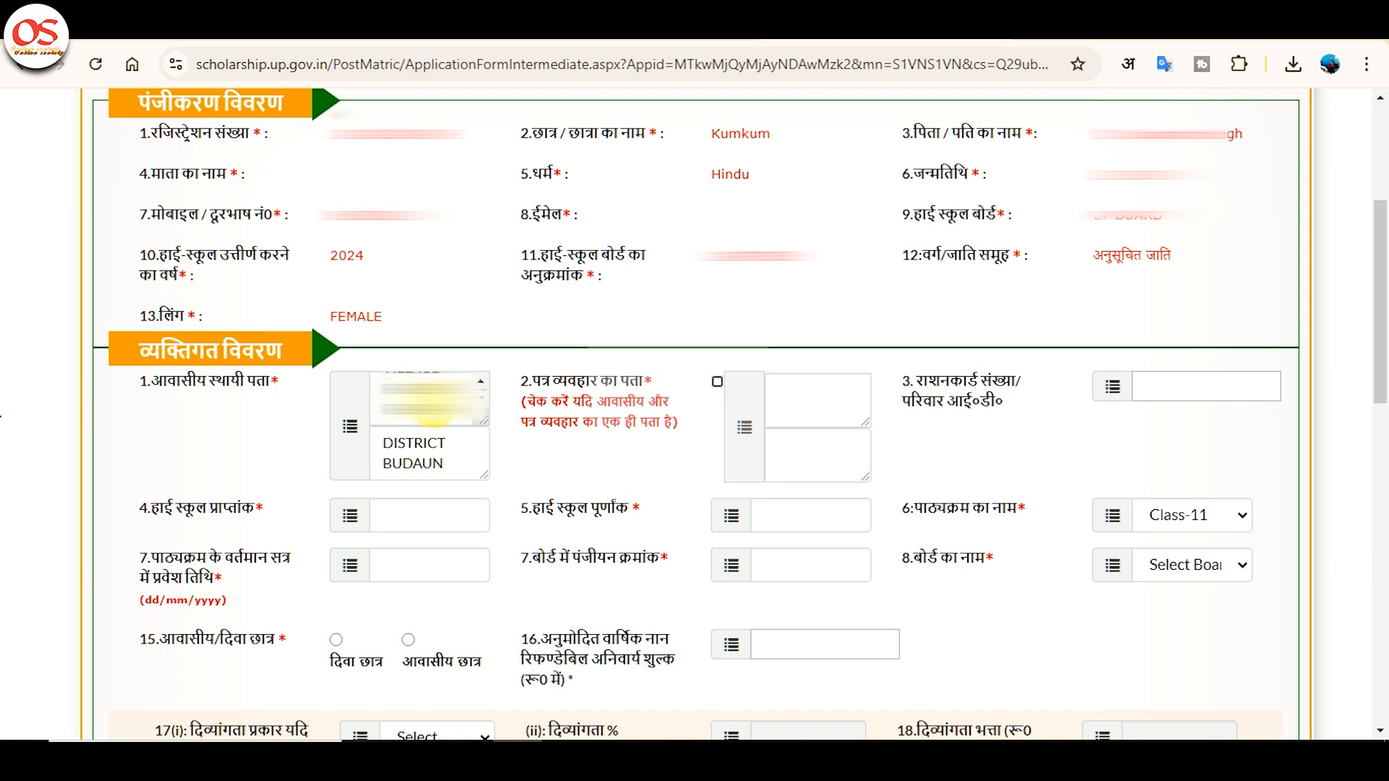
key(space)
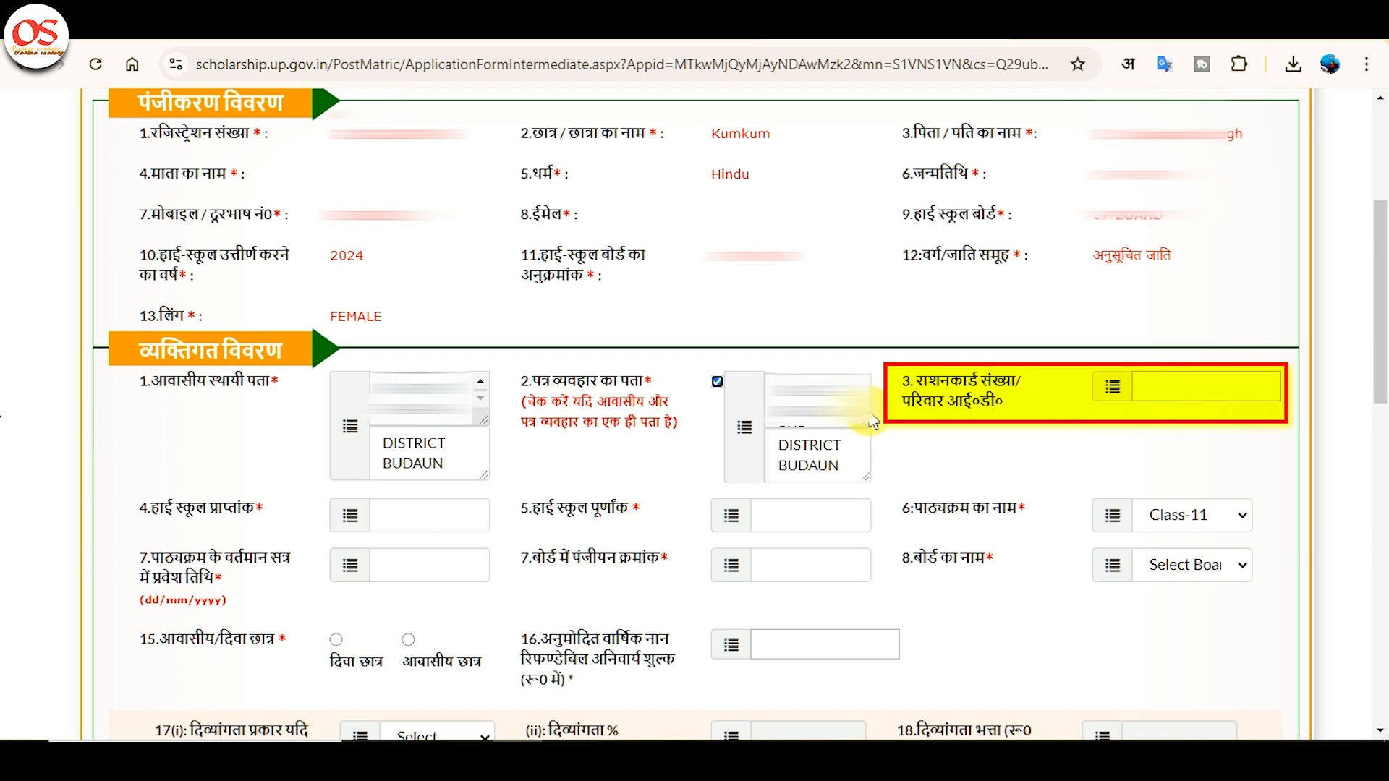
click(789, 406)
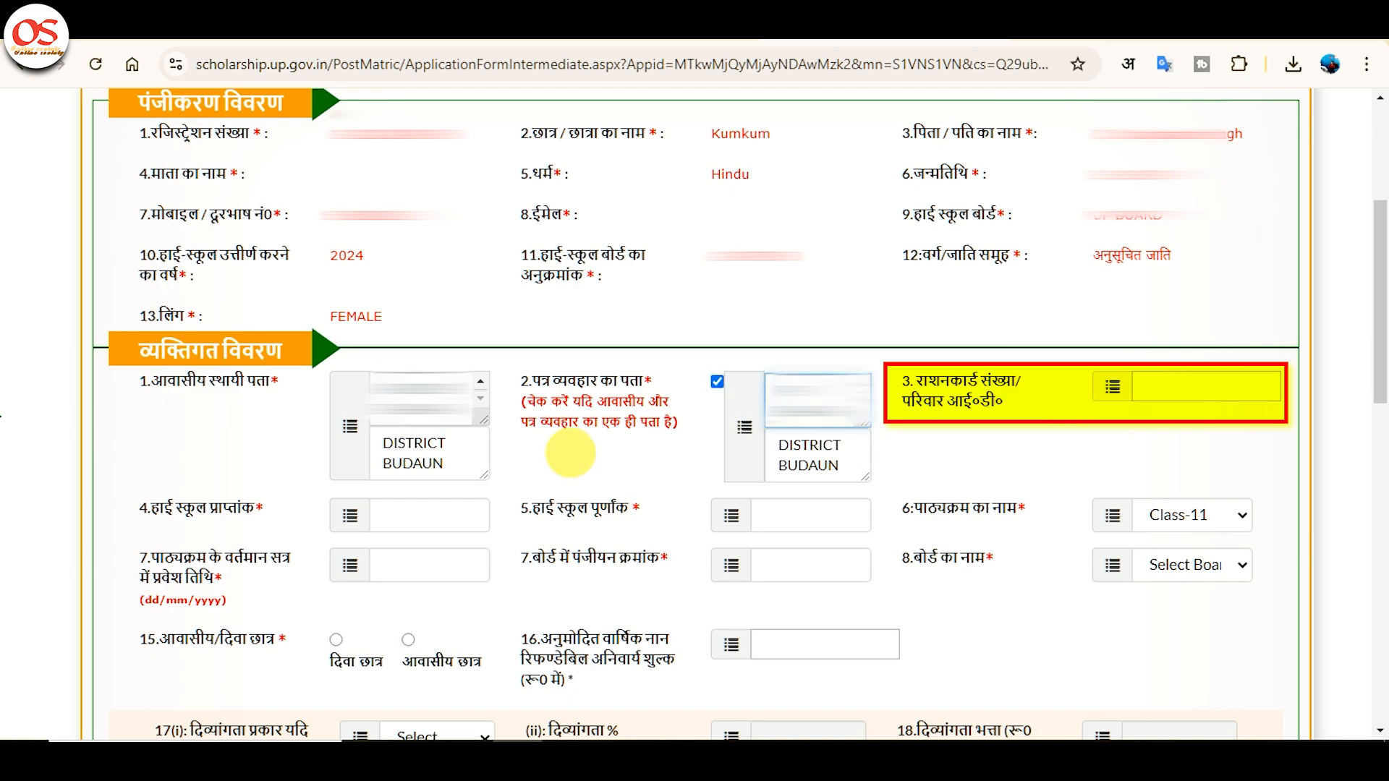
Enter high-school marks obtained 418 out of full marks 600.
scroll(441, 477, down, 1)
click(452, 418)
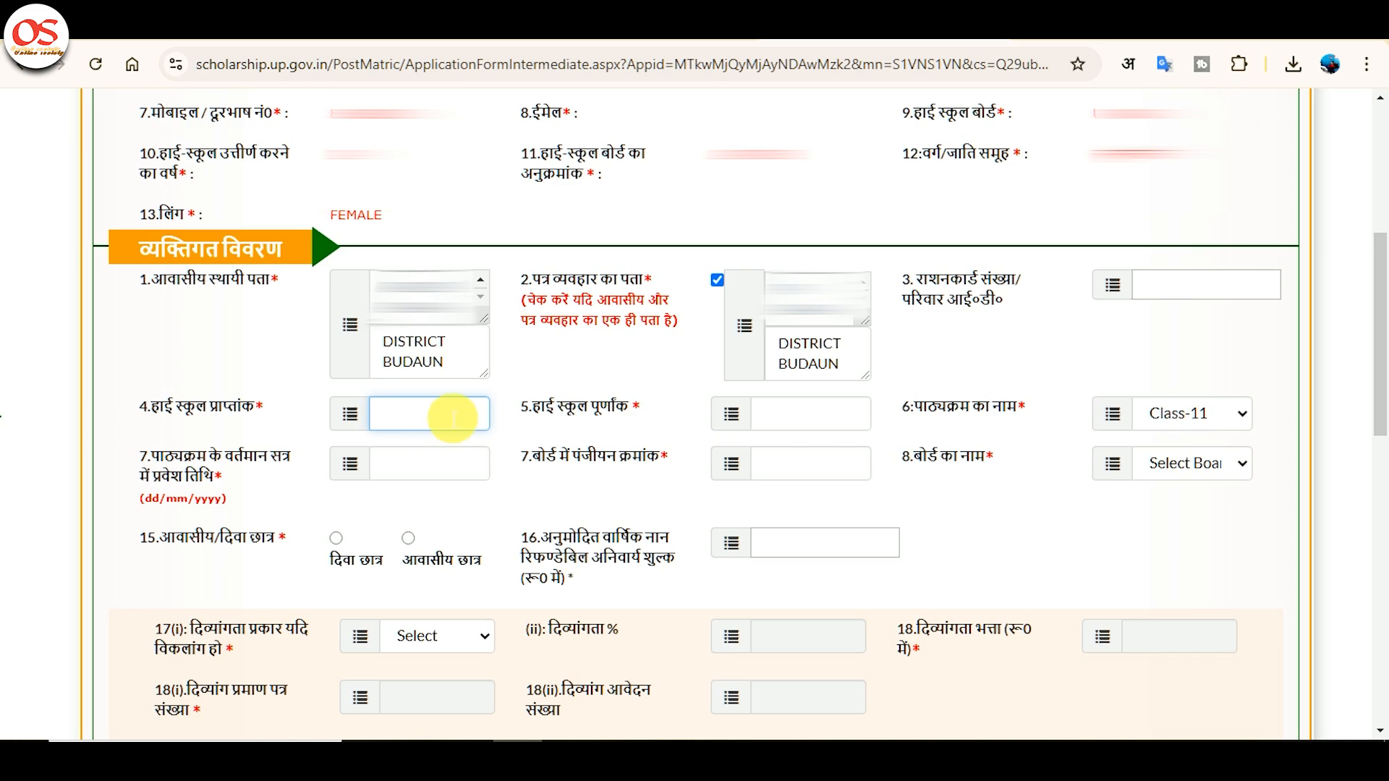
text(4)
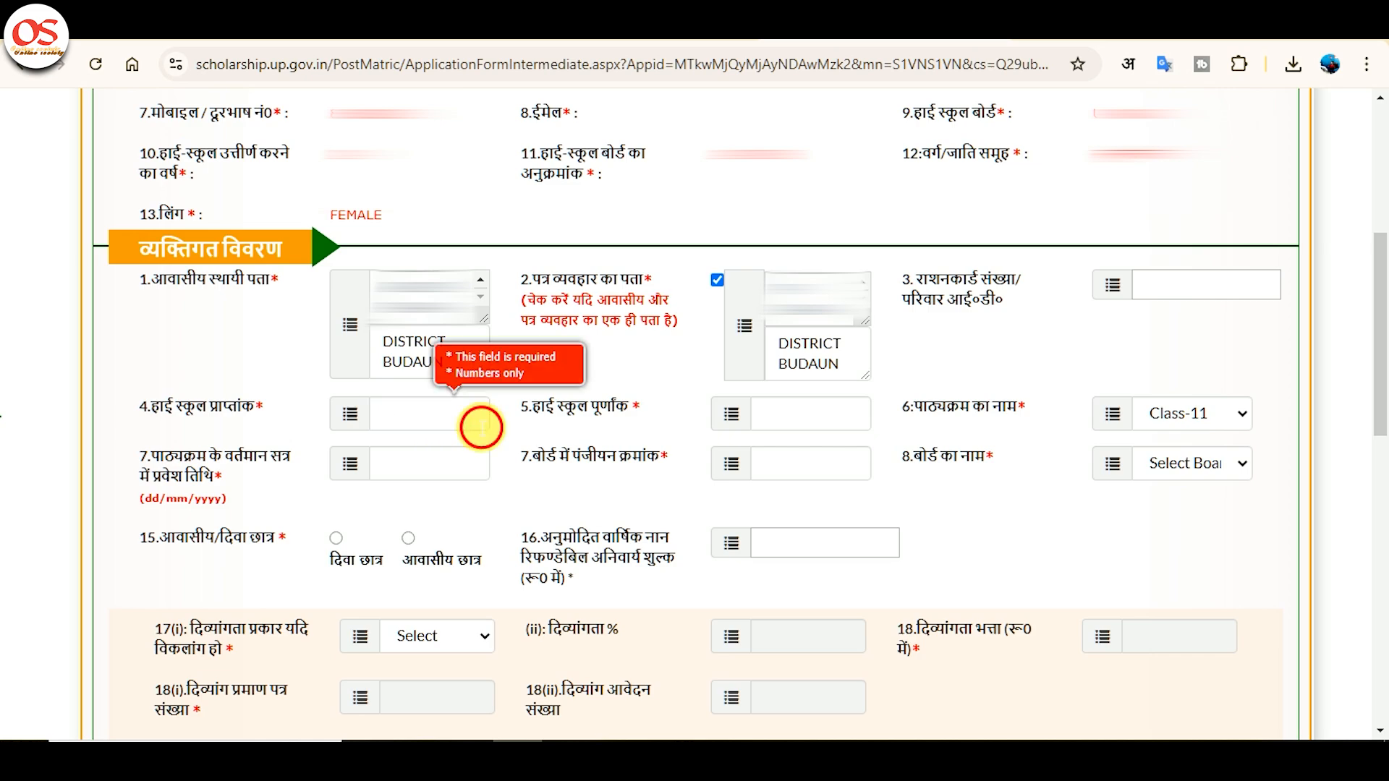
click(481, 427)
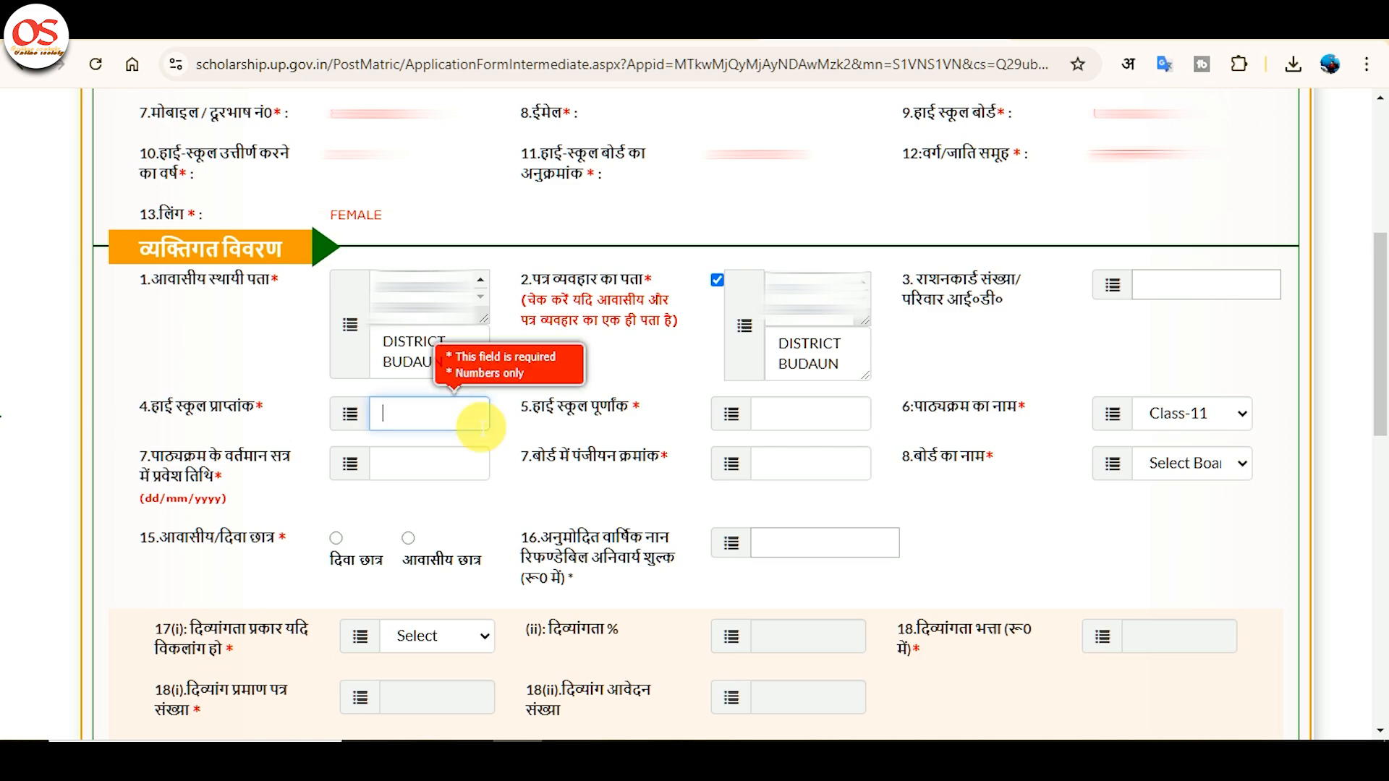
text(418)
key(Tab)
text(600)
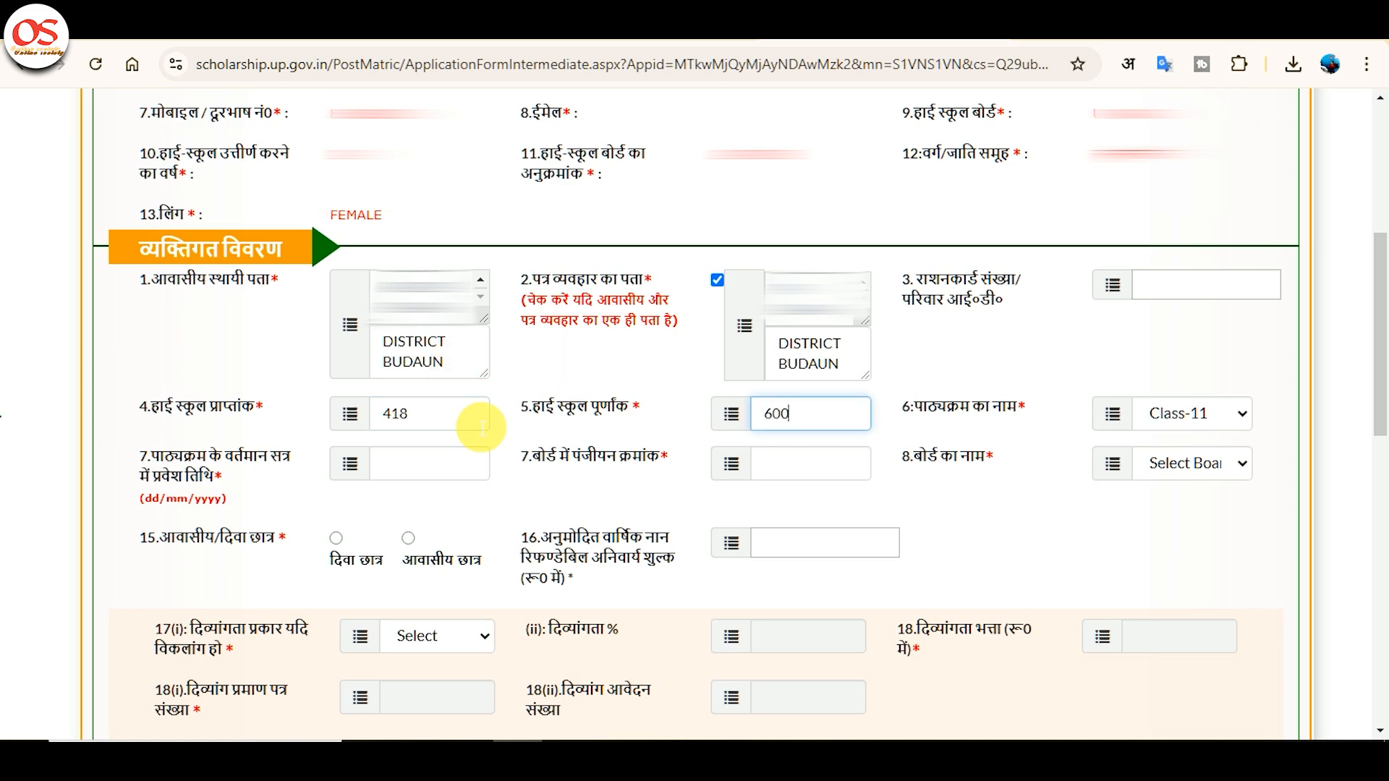
key(Tab)
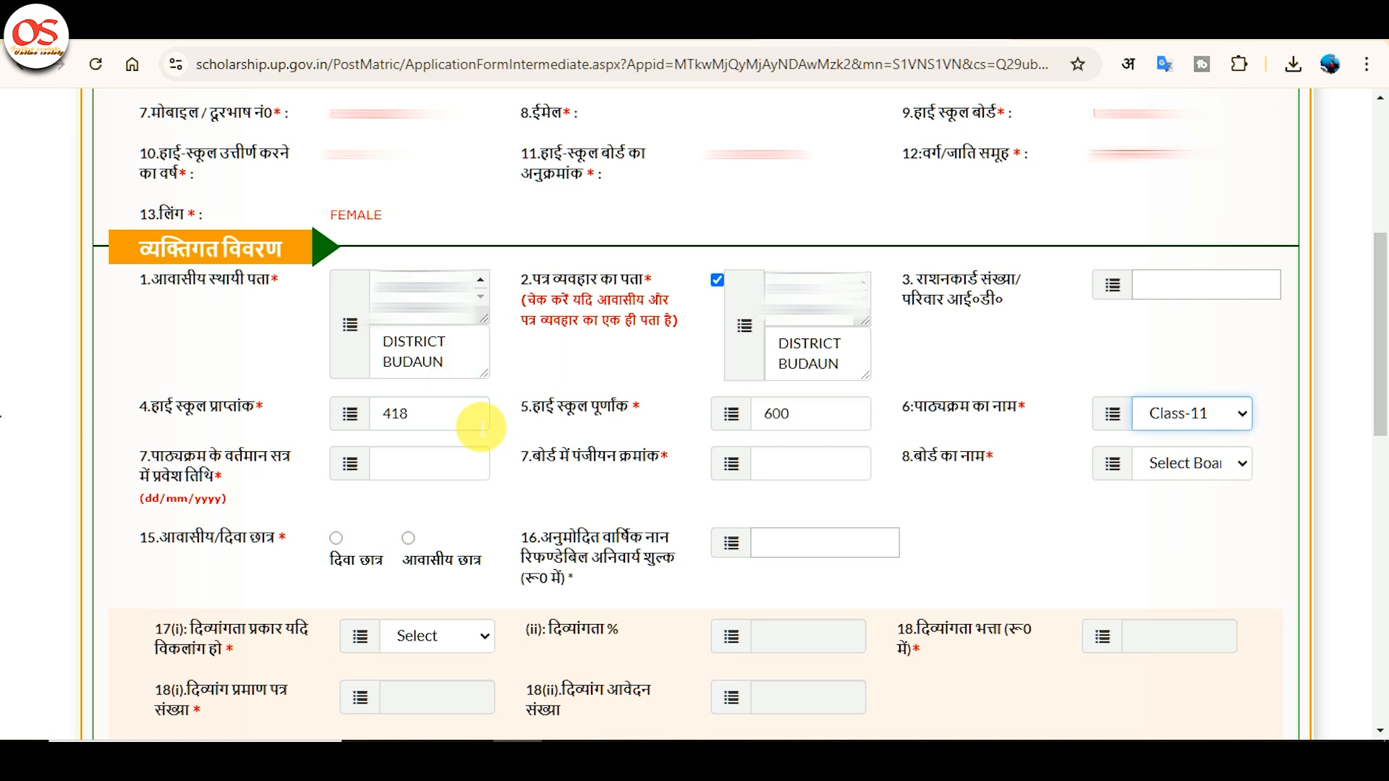
Set admission date 01/07/2024, board registration number 00, and board UP BOARD.
click(487, 472)
text(0)
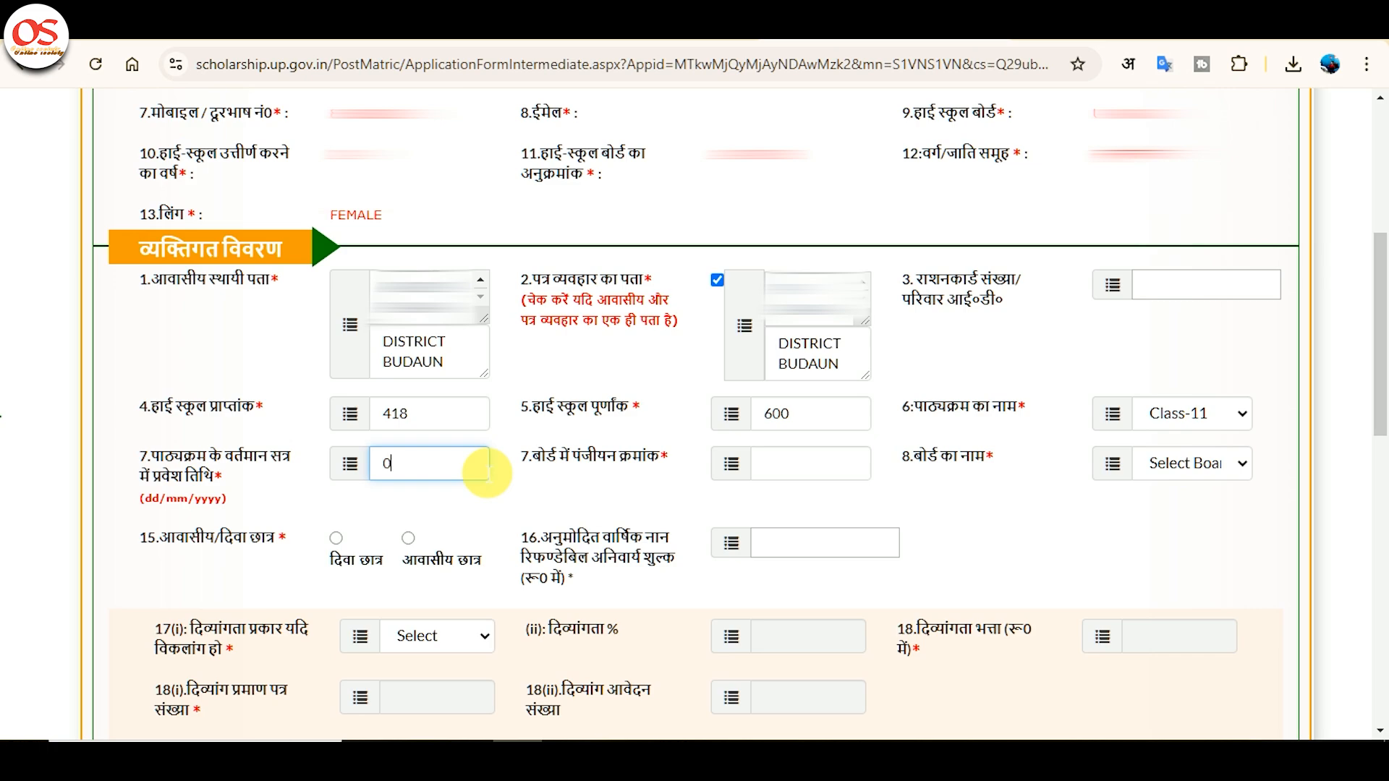
text(1/07/2024)
key(Tab)
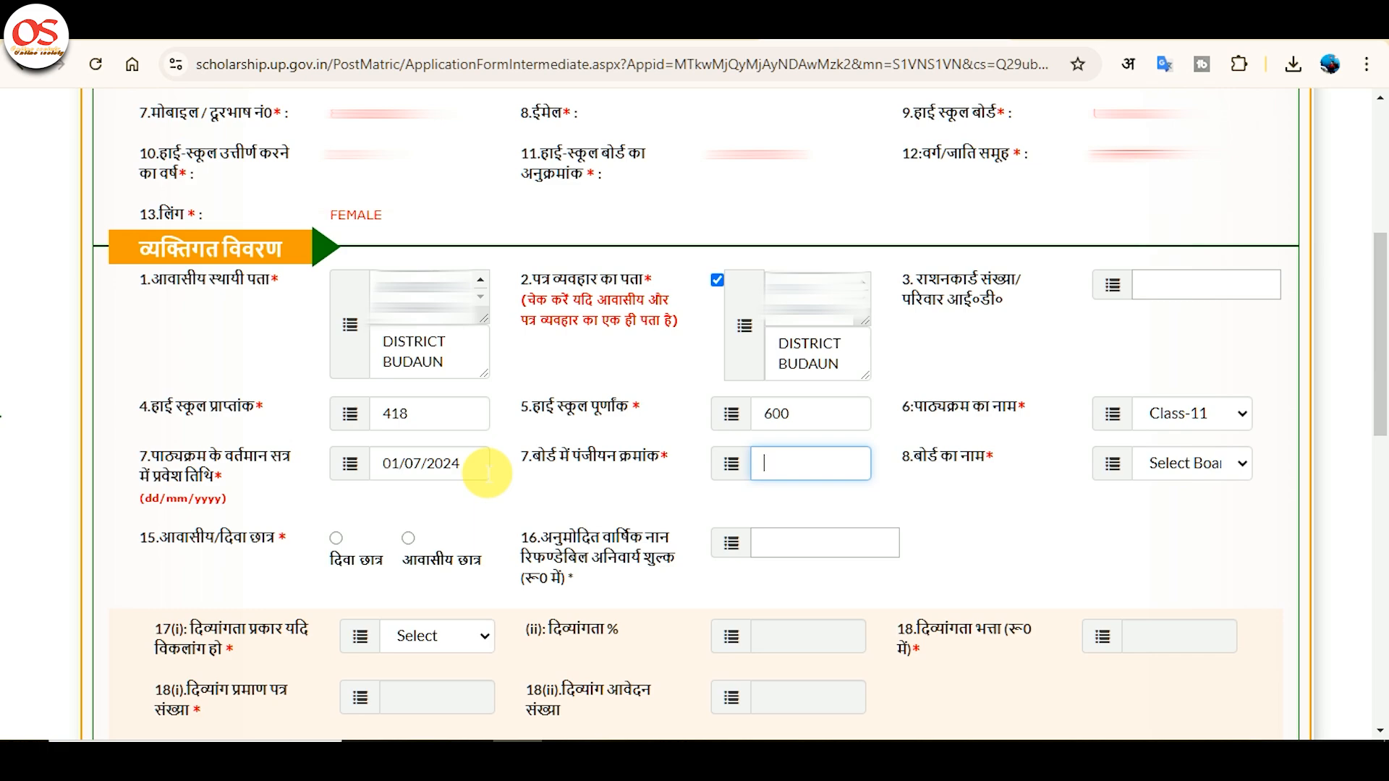
text(00)
click(1187, 461)
key(Down)
key(Return)
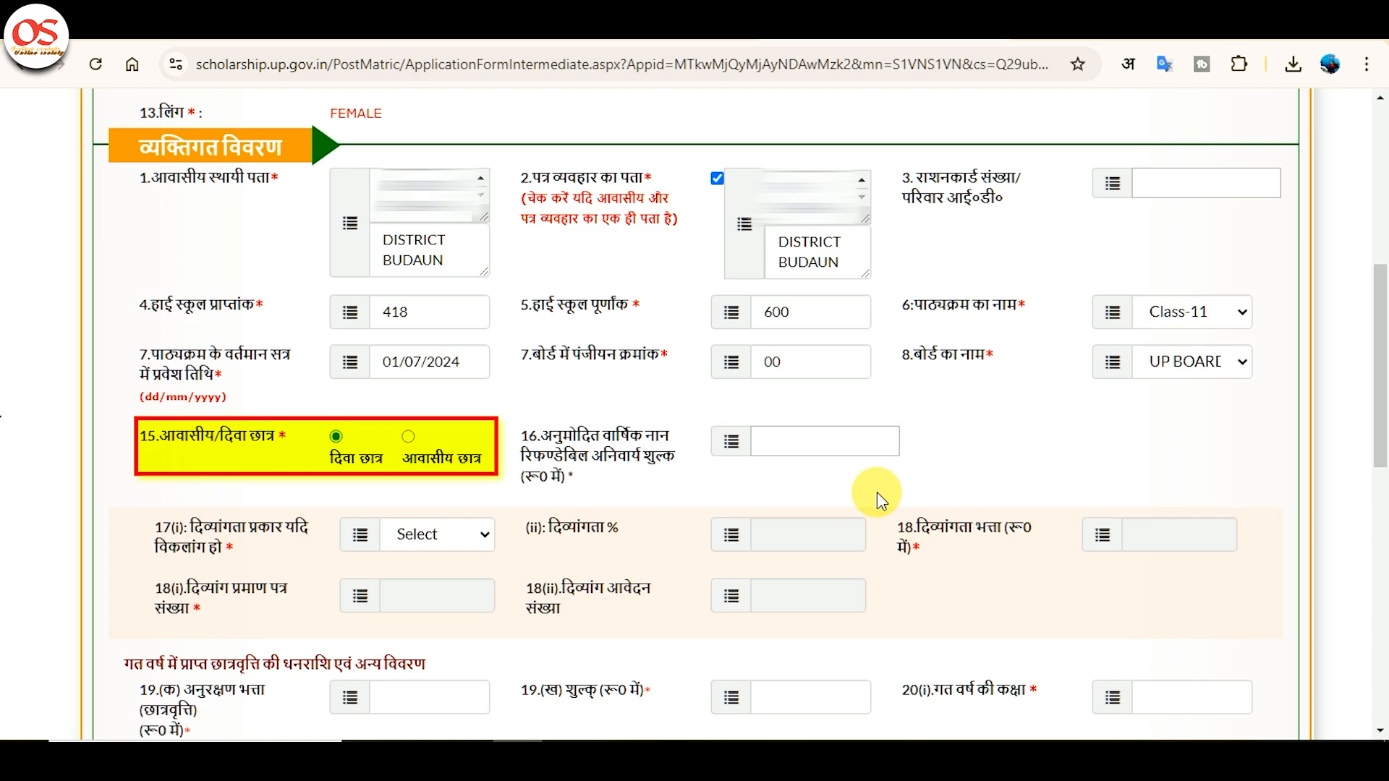
Enter 124 as the annual non-refundable compulsory fee, leaving disability type at Select.
click(863, 454)
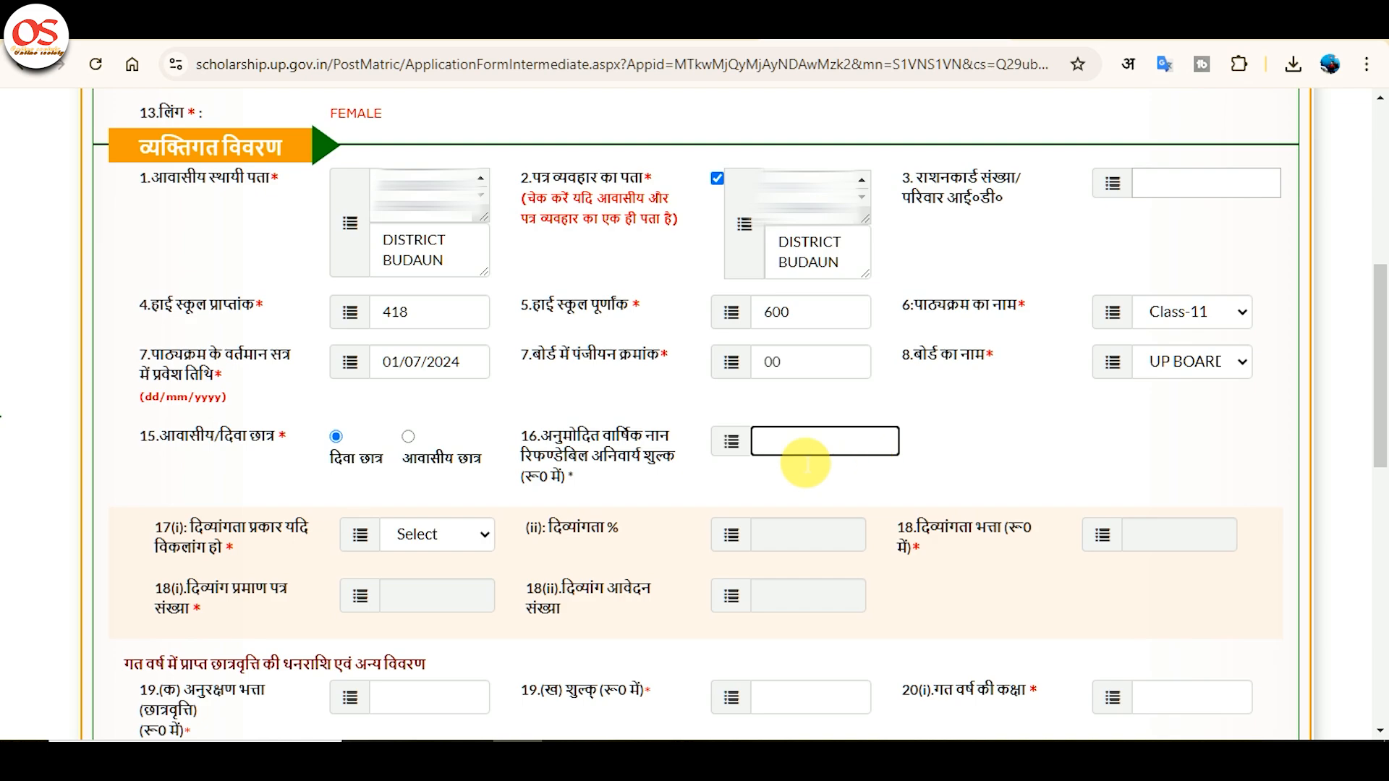
click(419, 527)
click(427, 533)
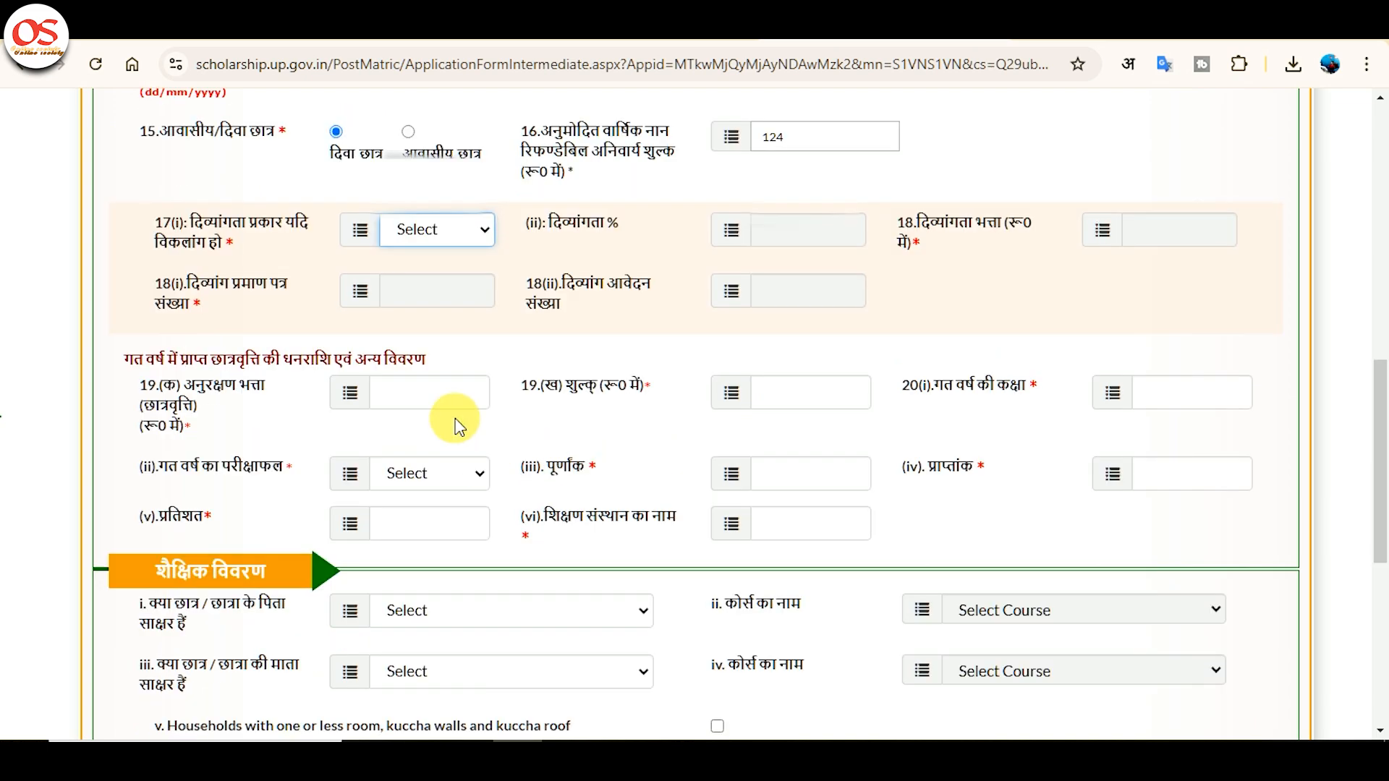
click(451, 409)
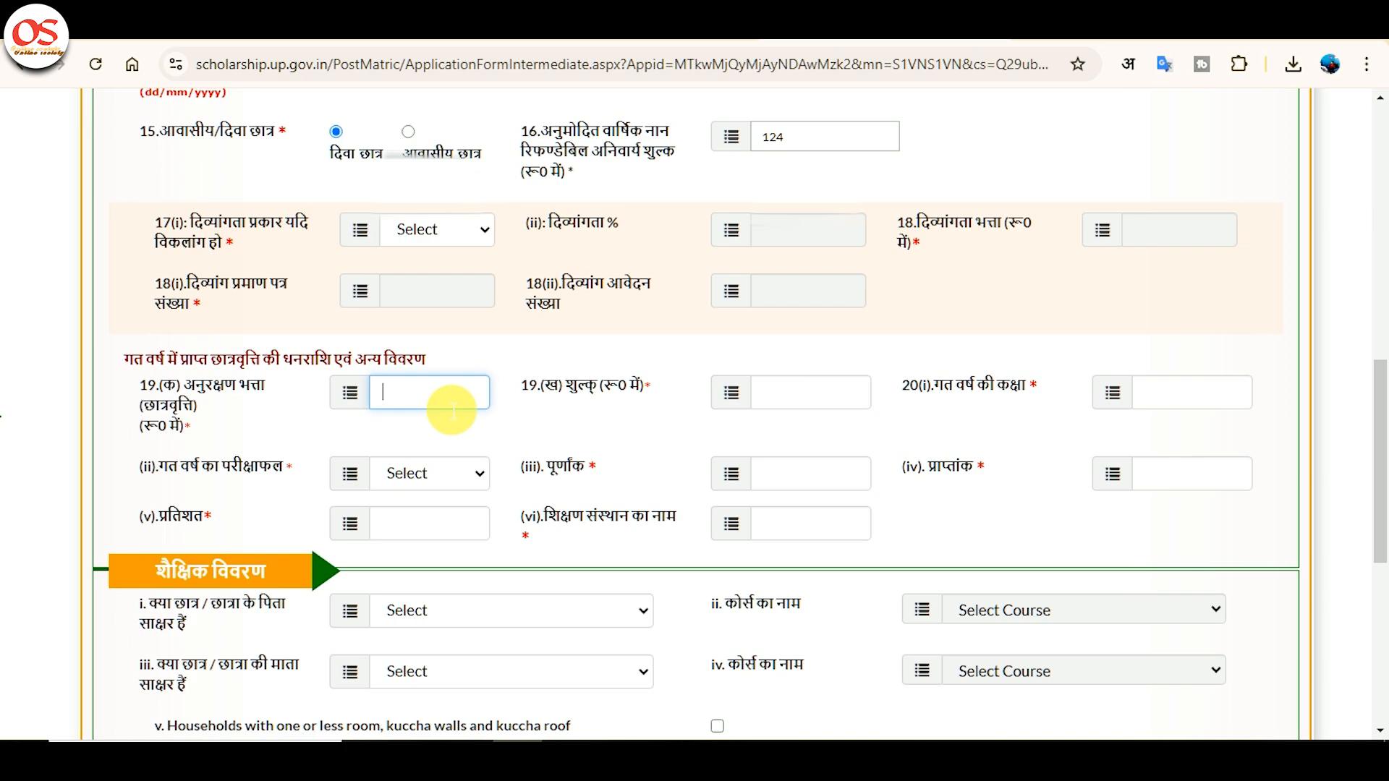
Enter last year's allowance 0 and fee 0, class 10, with result PASS.
text(0)
key(Tab)
text(0)
key(Tab)
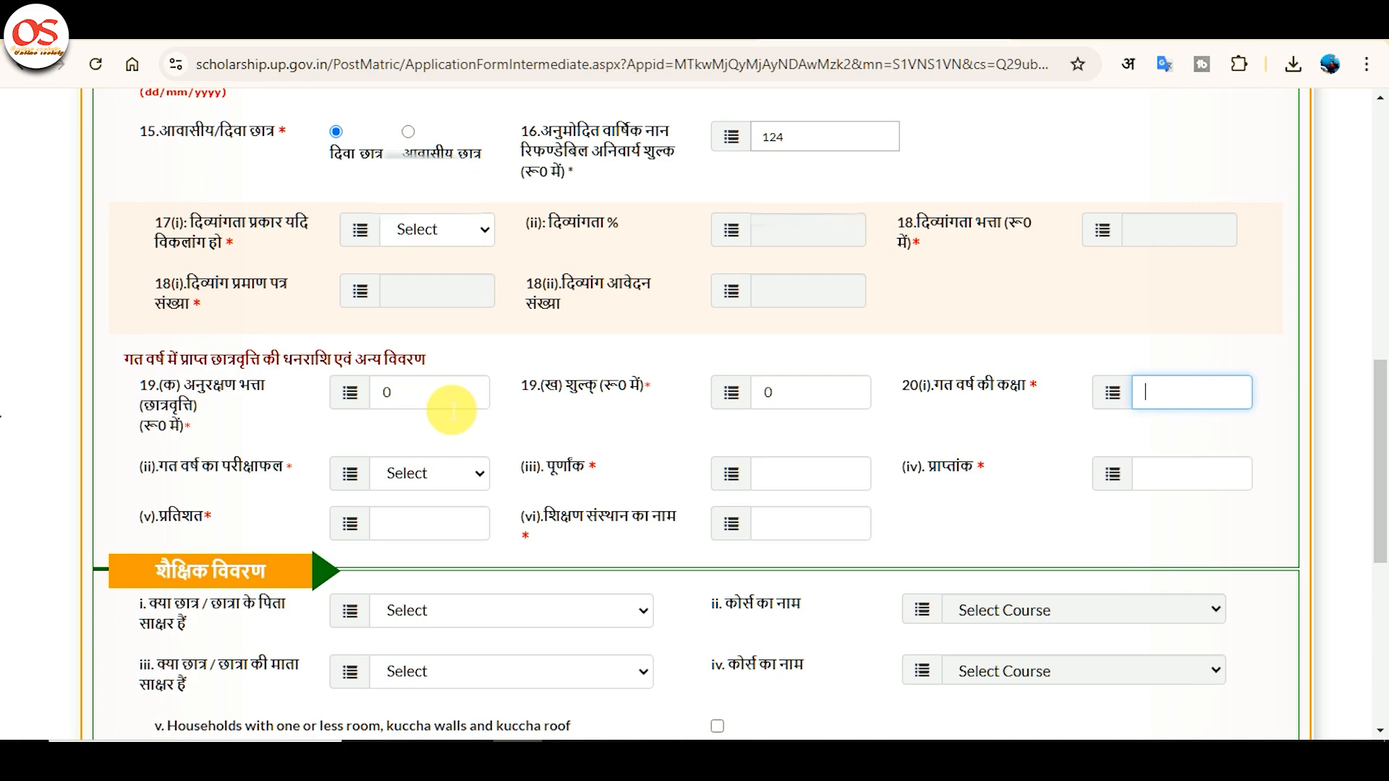
text(10)
key(Tab)
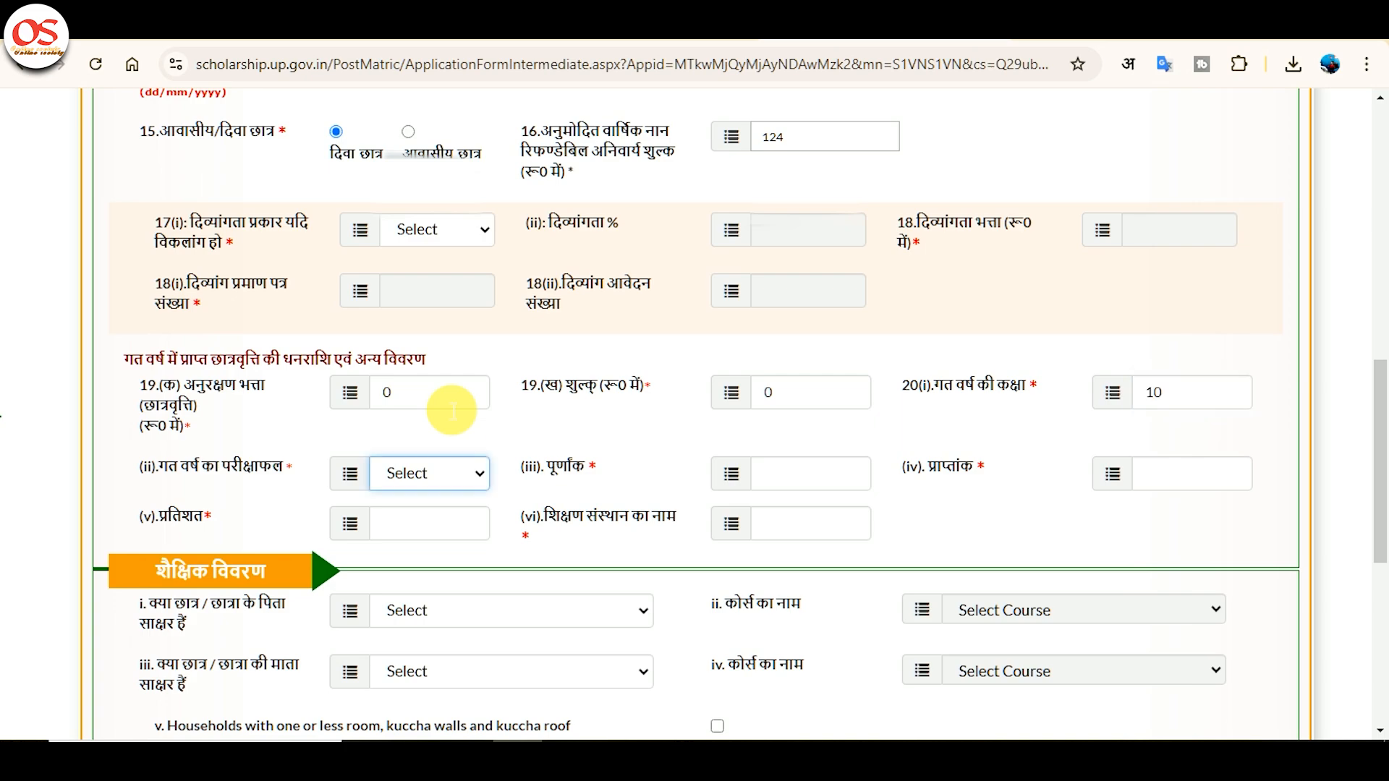
click(425, 476)
key(Down)
key(Return)
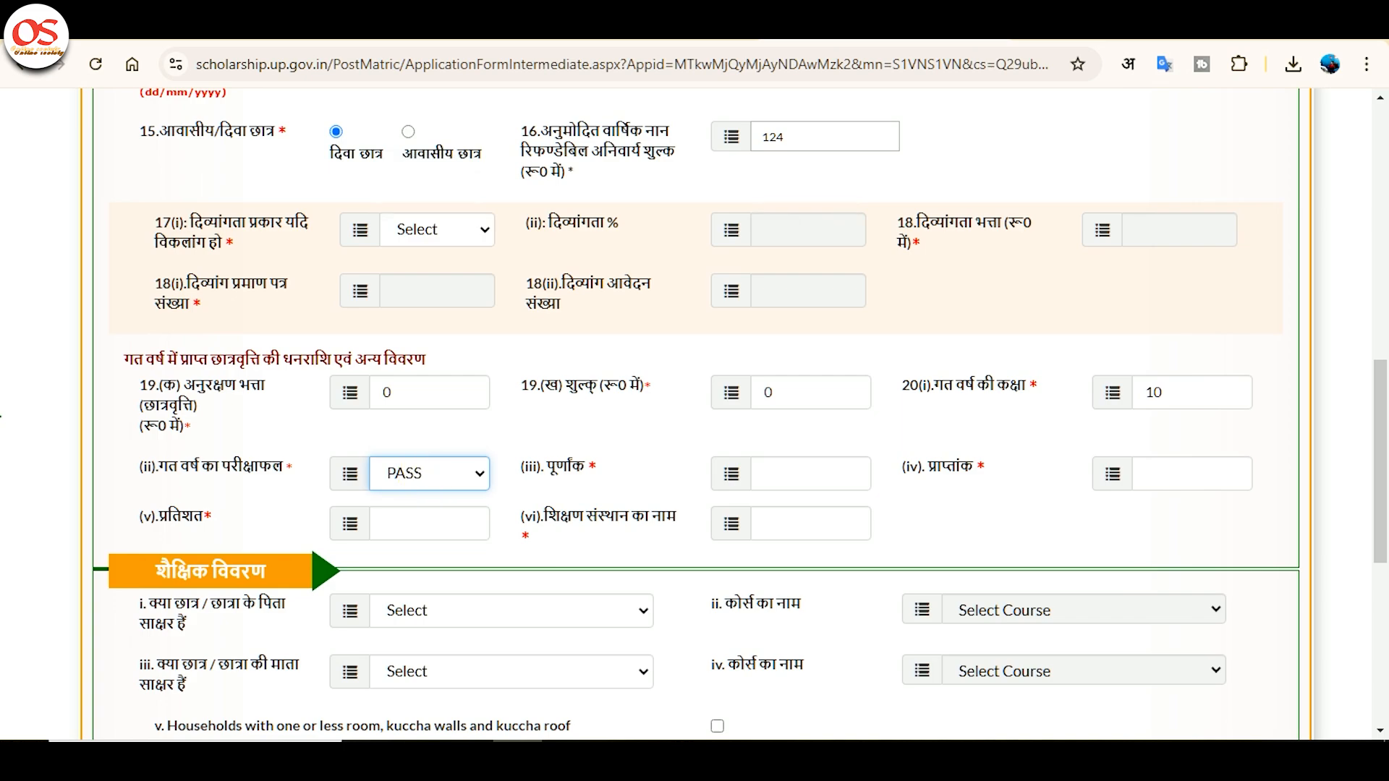
Enter last year's marks 418 of 600 (69.67%) and paste the institution name.
click(839, 473)
text(600)
key(Tab)
text(418)
key(Tab)
key(Tab)
click(852, 539)
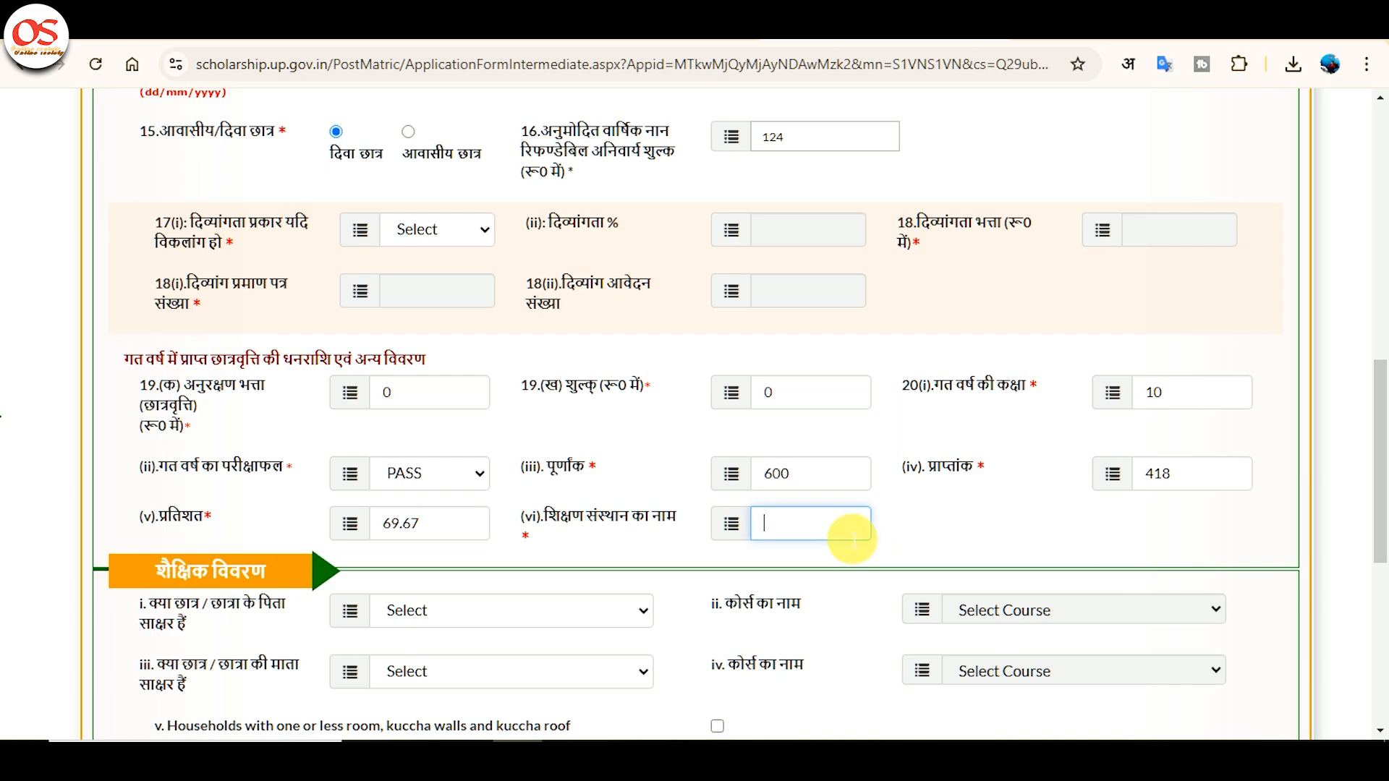
key(ctrl+v)
key(Tab)
Mark the father literate up to Class 9 to 10 and the mother not literate.
scroll(506, 412, down, 3)
click(489, 416)
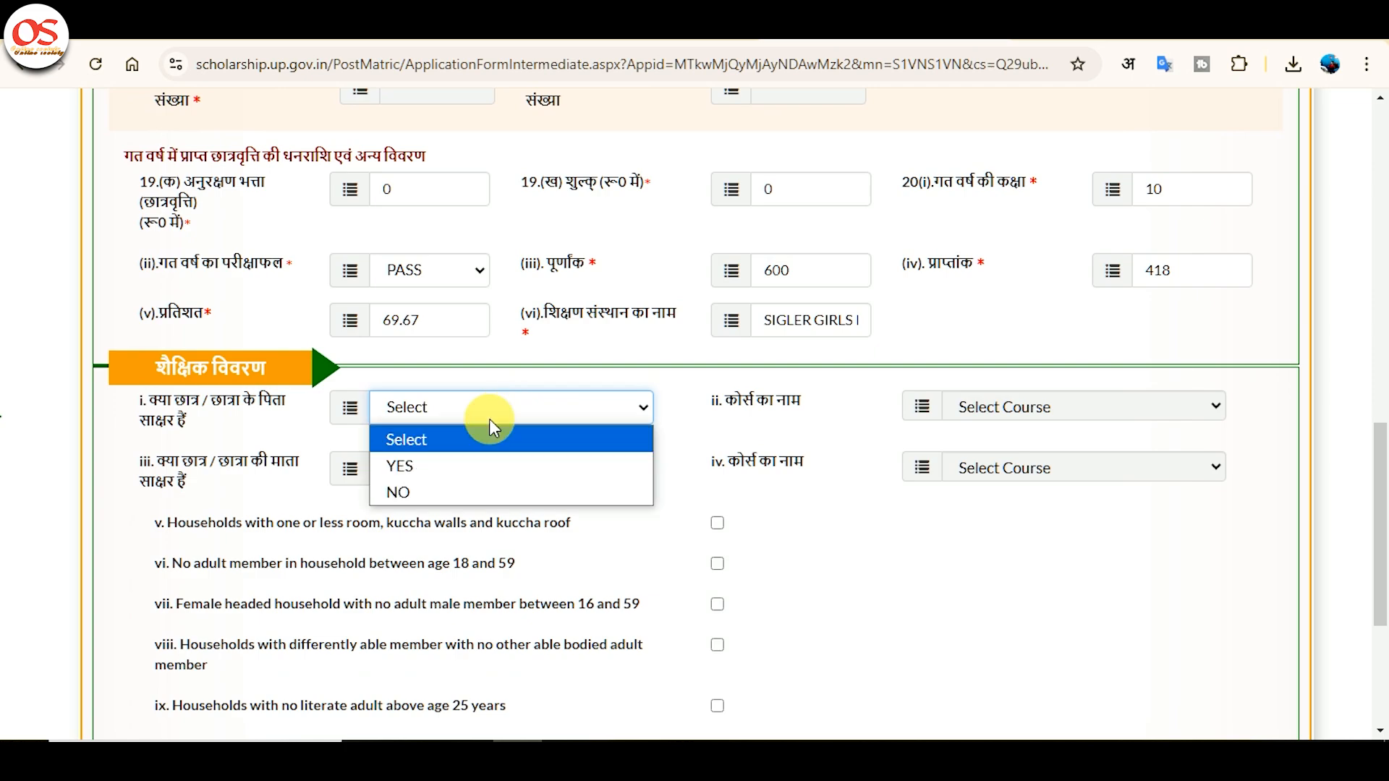
key(Down)
key(Return)
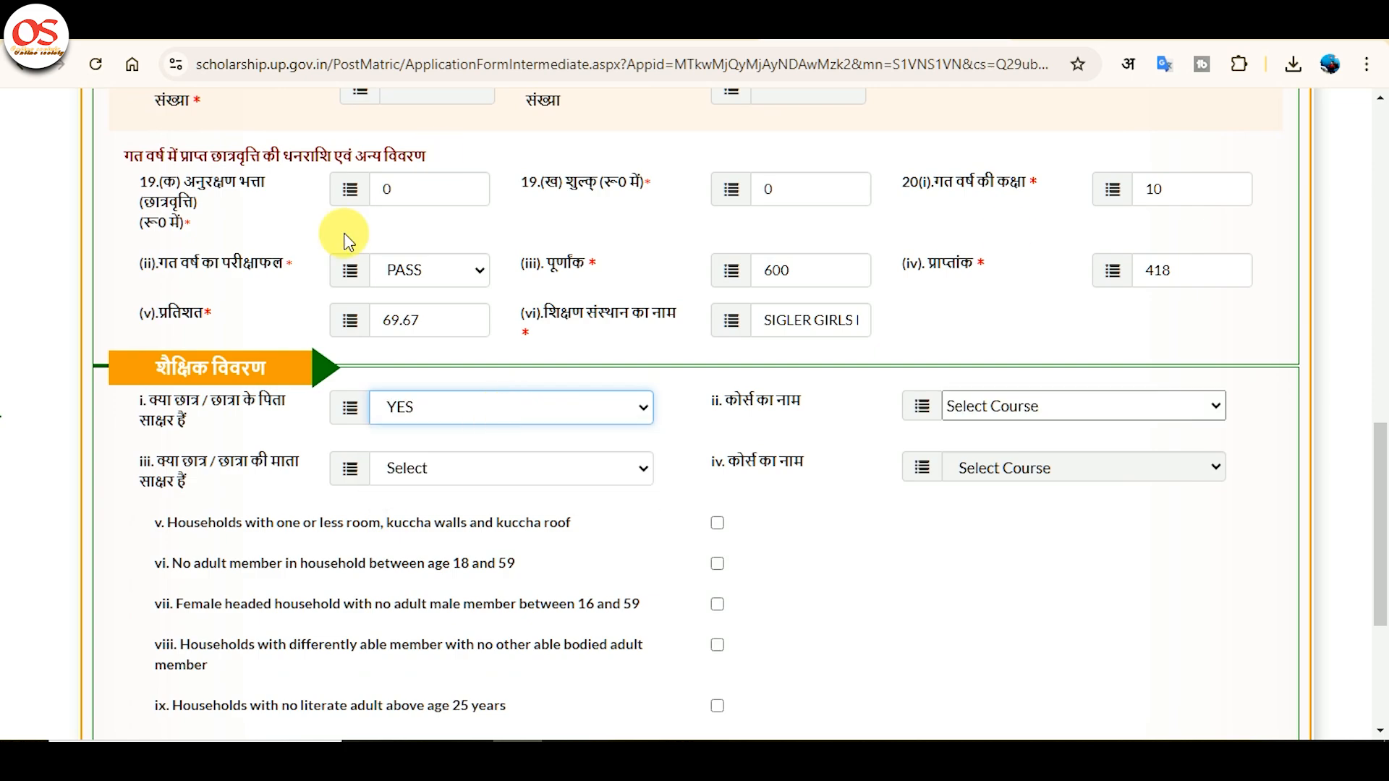
click(1221, 405)
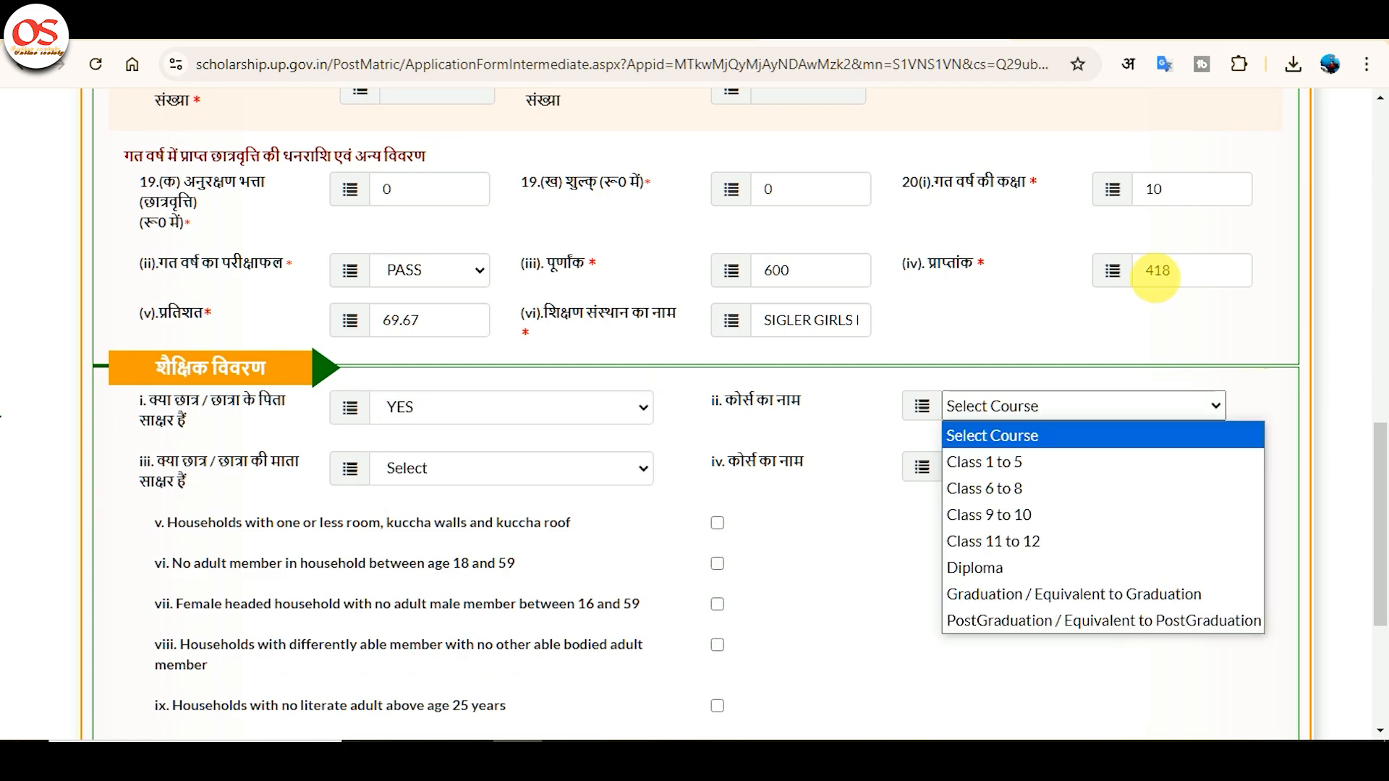
click(1078, 516)
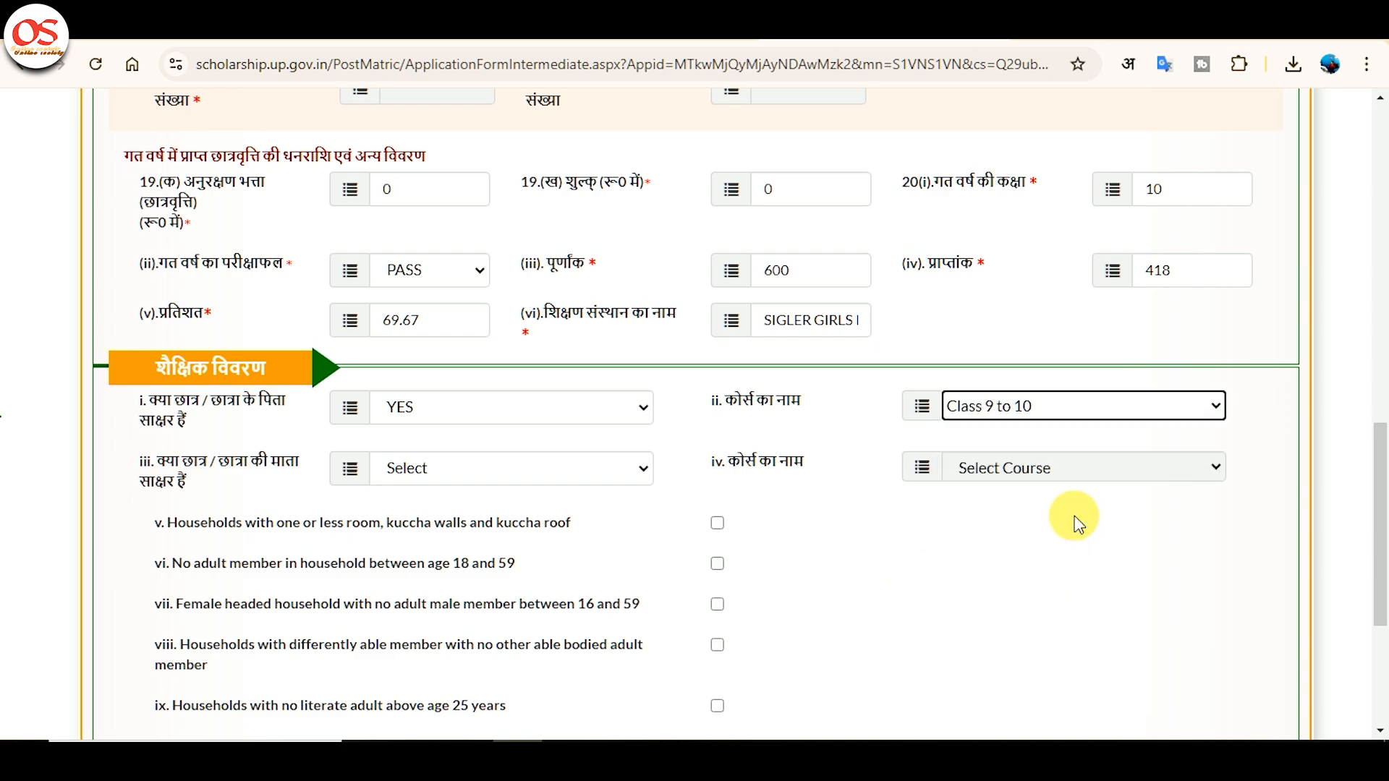
click(502, 477)
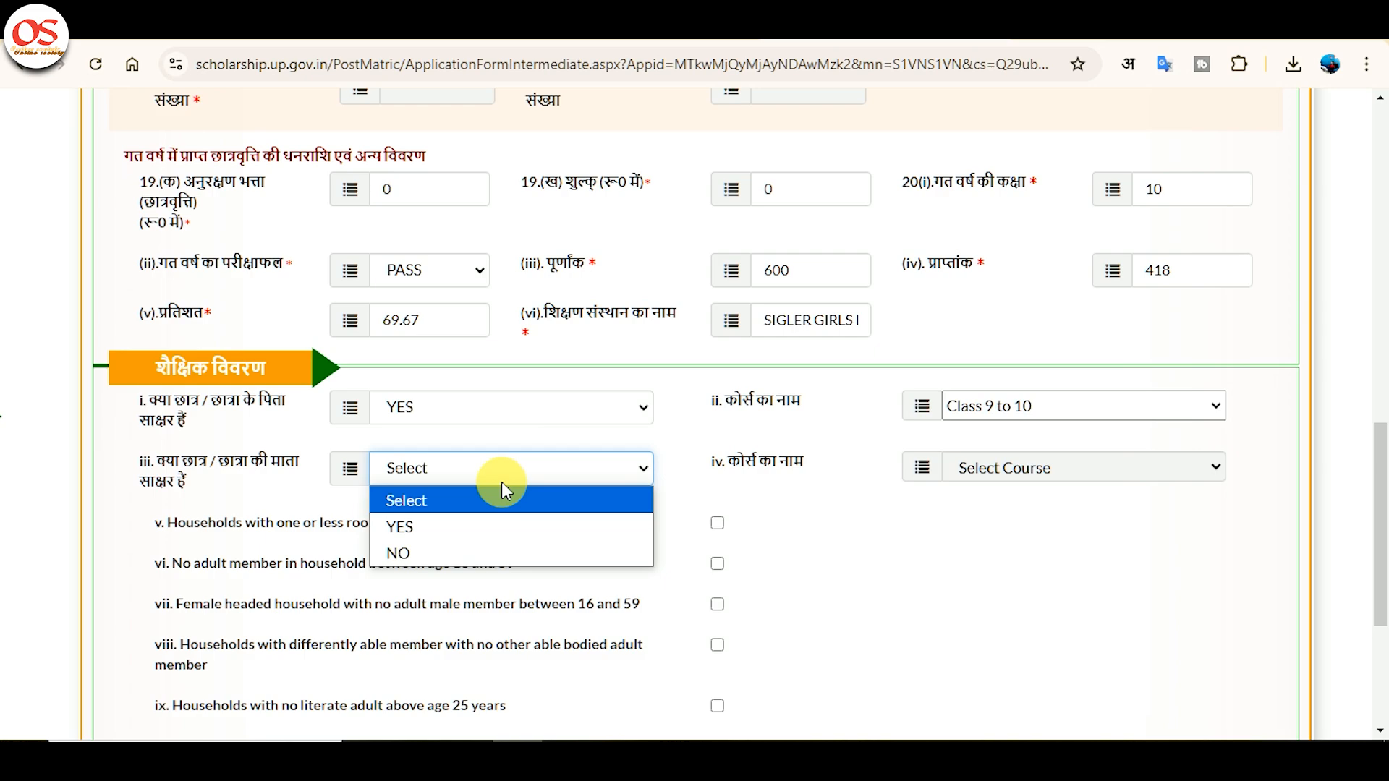
key(Down)
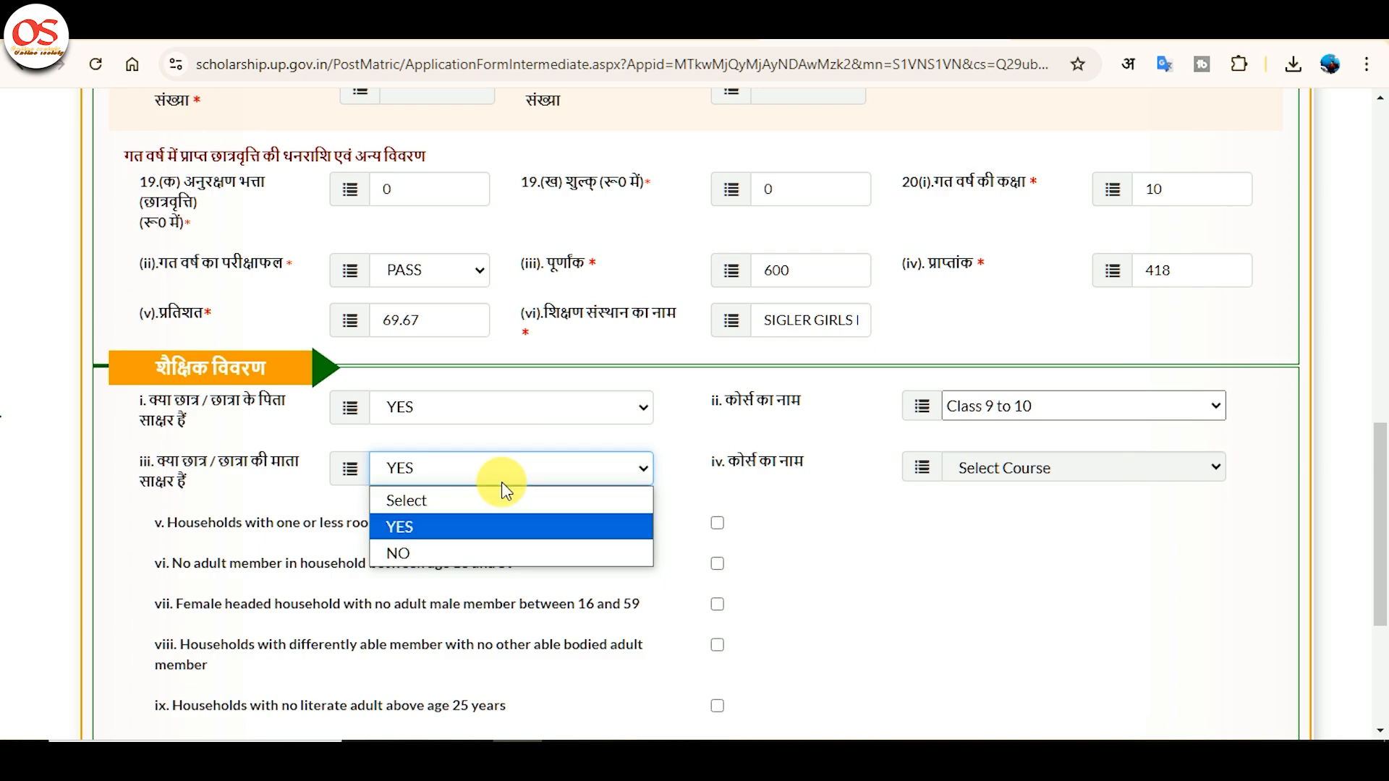
key(Down)
key(Return)
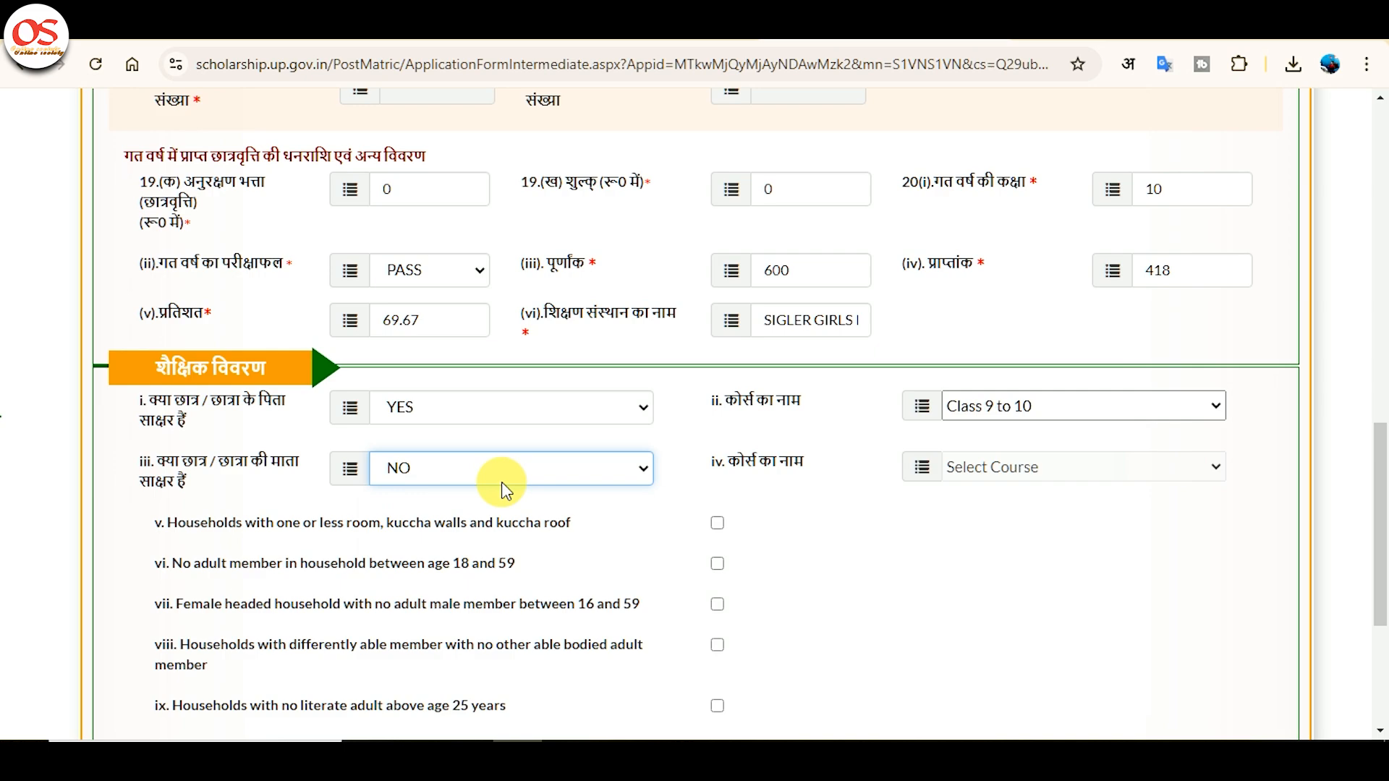
scroll(517, 328, down, 1)
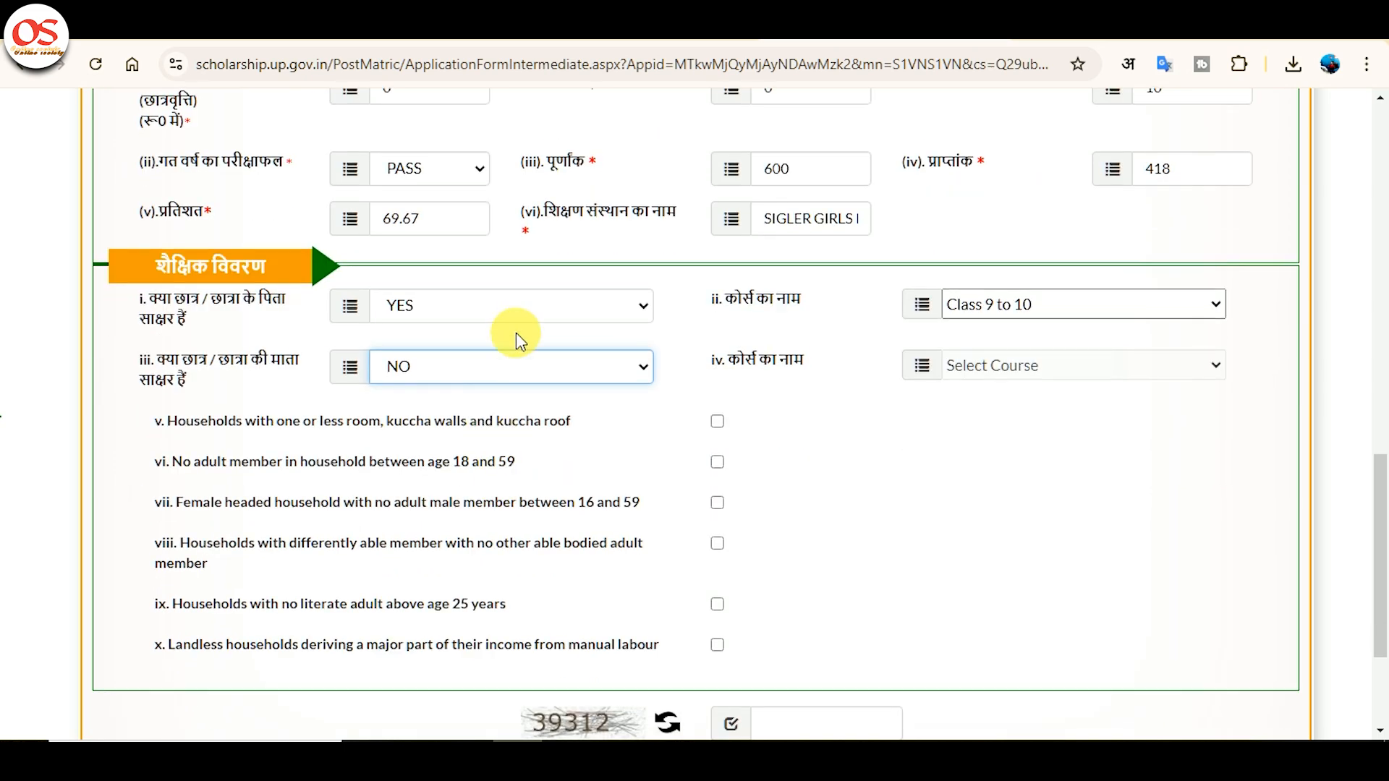
scroll(595, 405, down, 3)
Enter captcha 39312, submit the application form, and return to the dashboard.
click(837, 520)
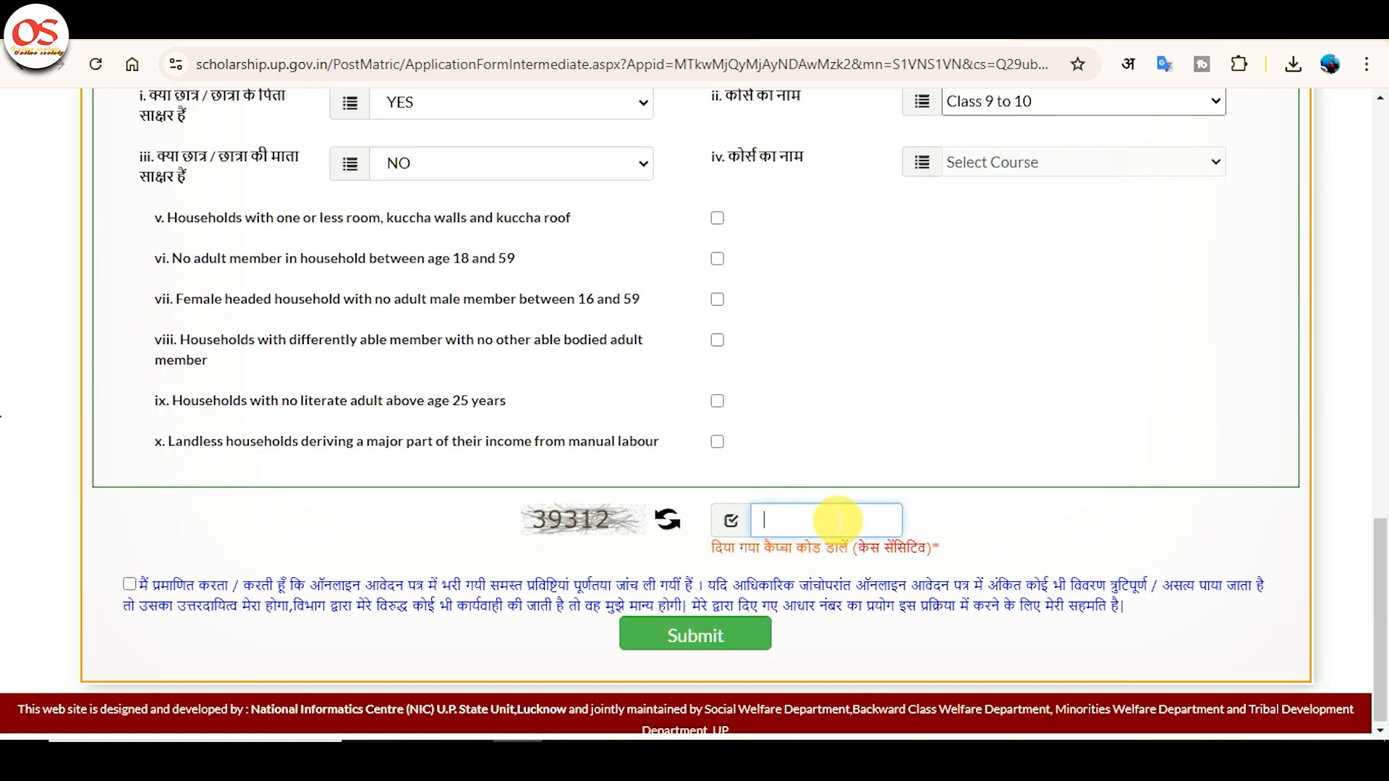
text(39312)
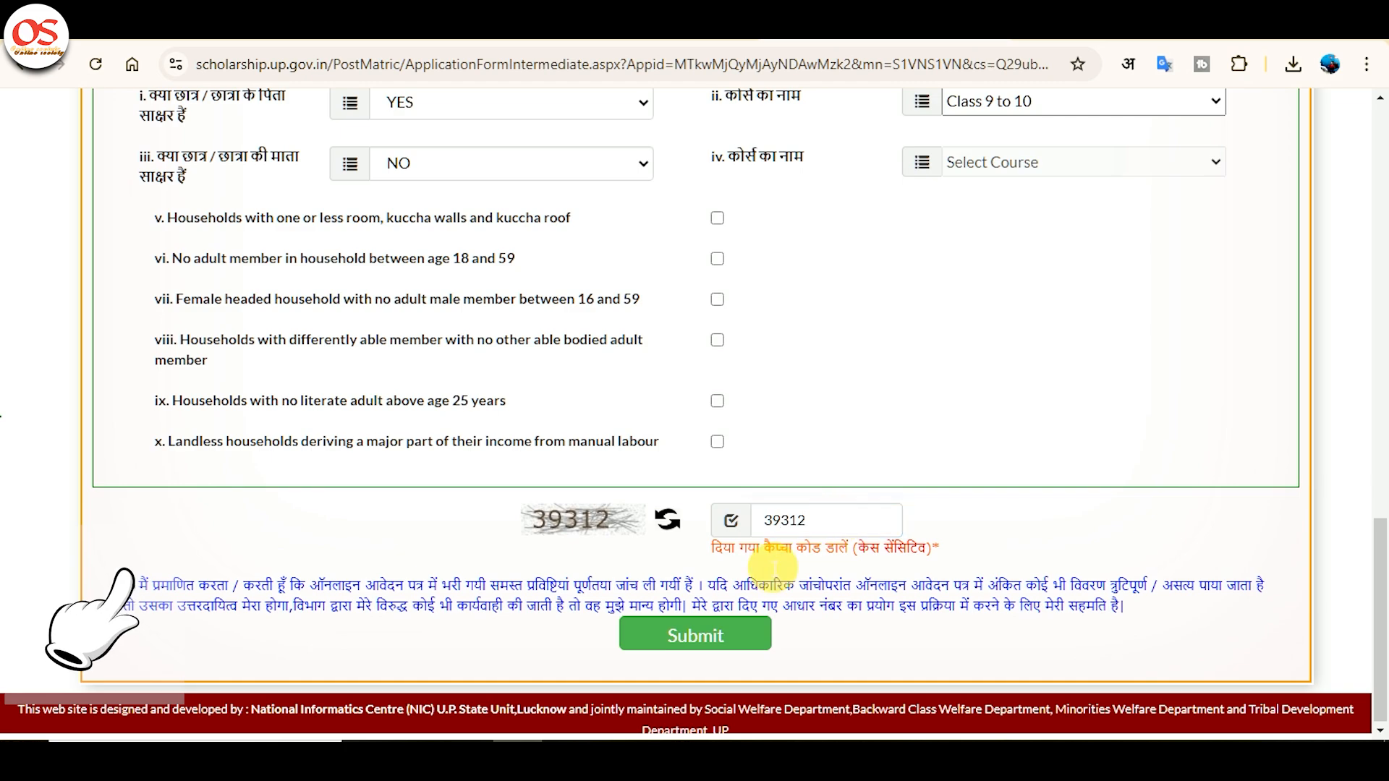
click(750, 638)
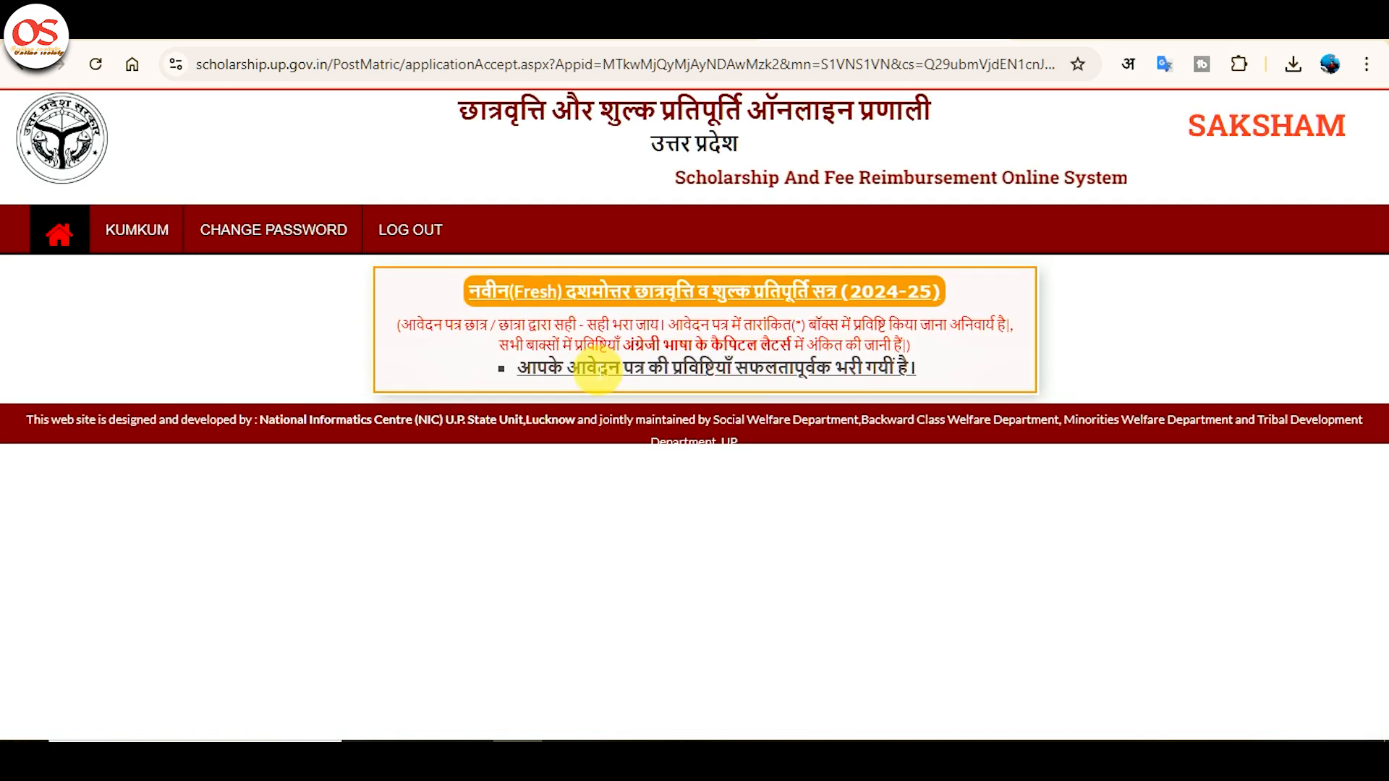
click(57, 228)
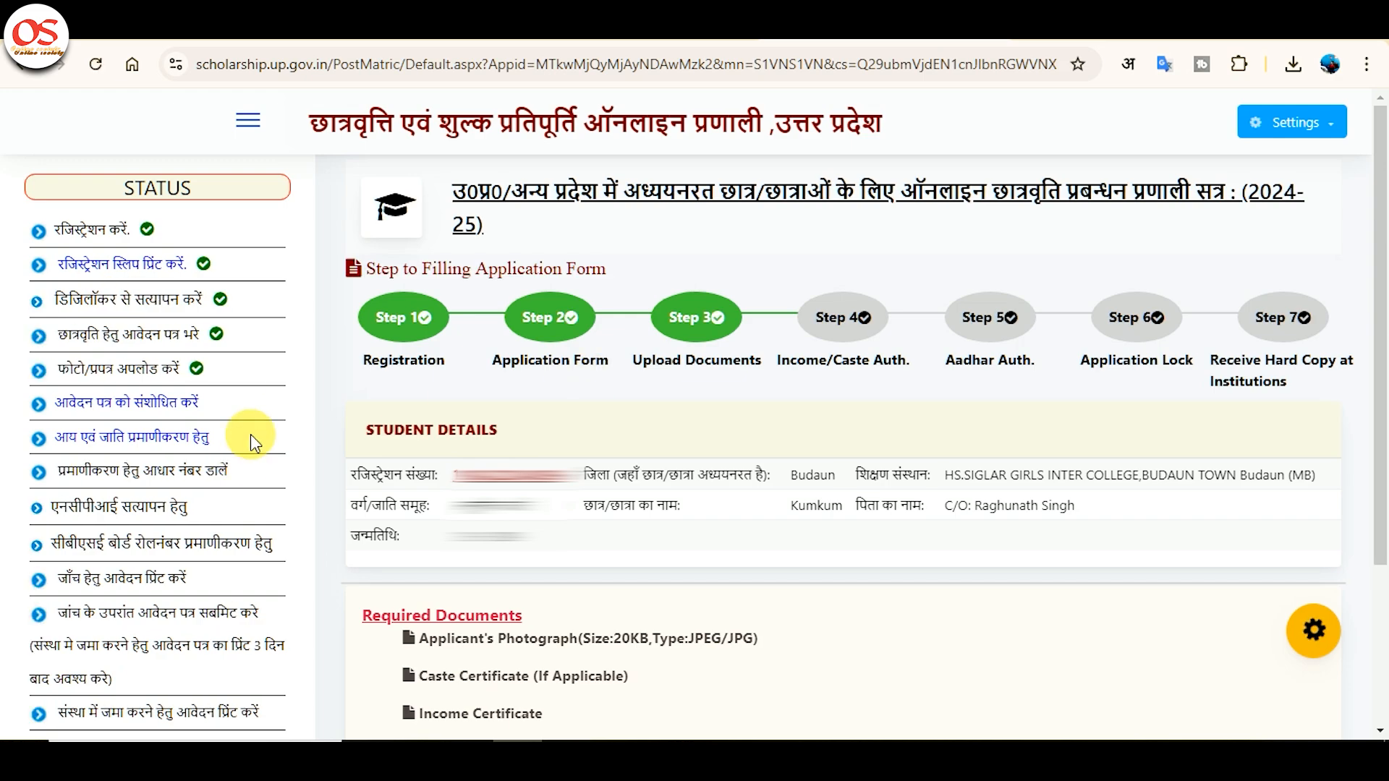
Verify the income details, then the caste certificate with sub-caste DHOBI and captcha 54515.
click(132, 433)
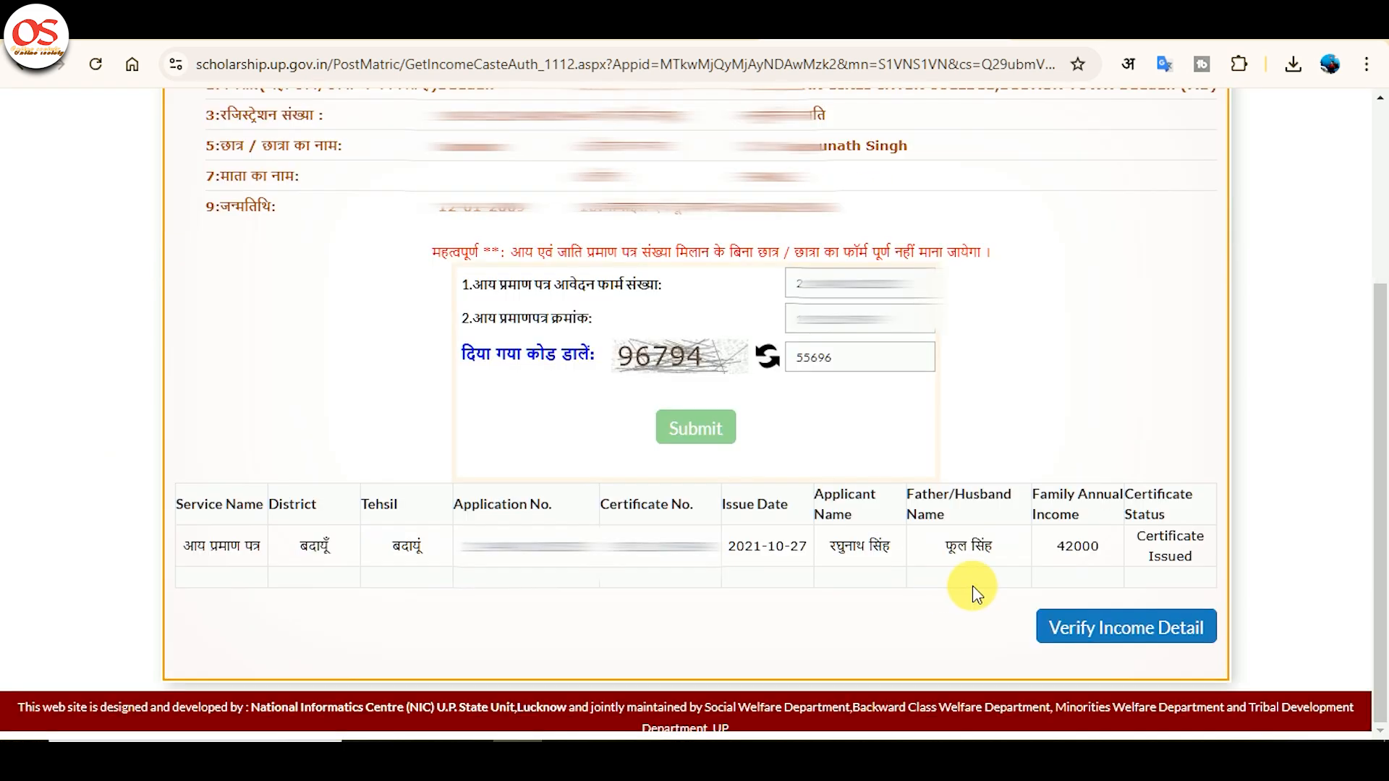
click(1112, 628)
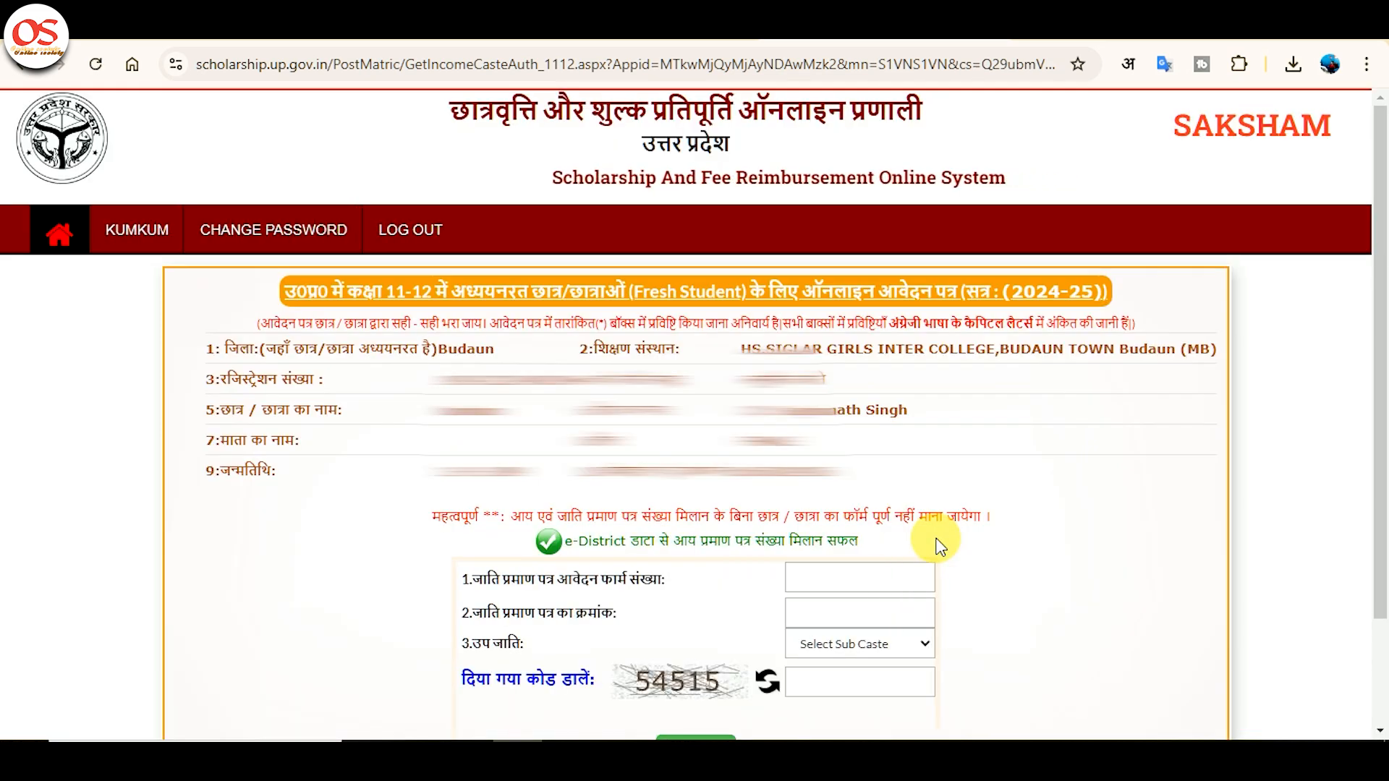
click(882, 593)
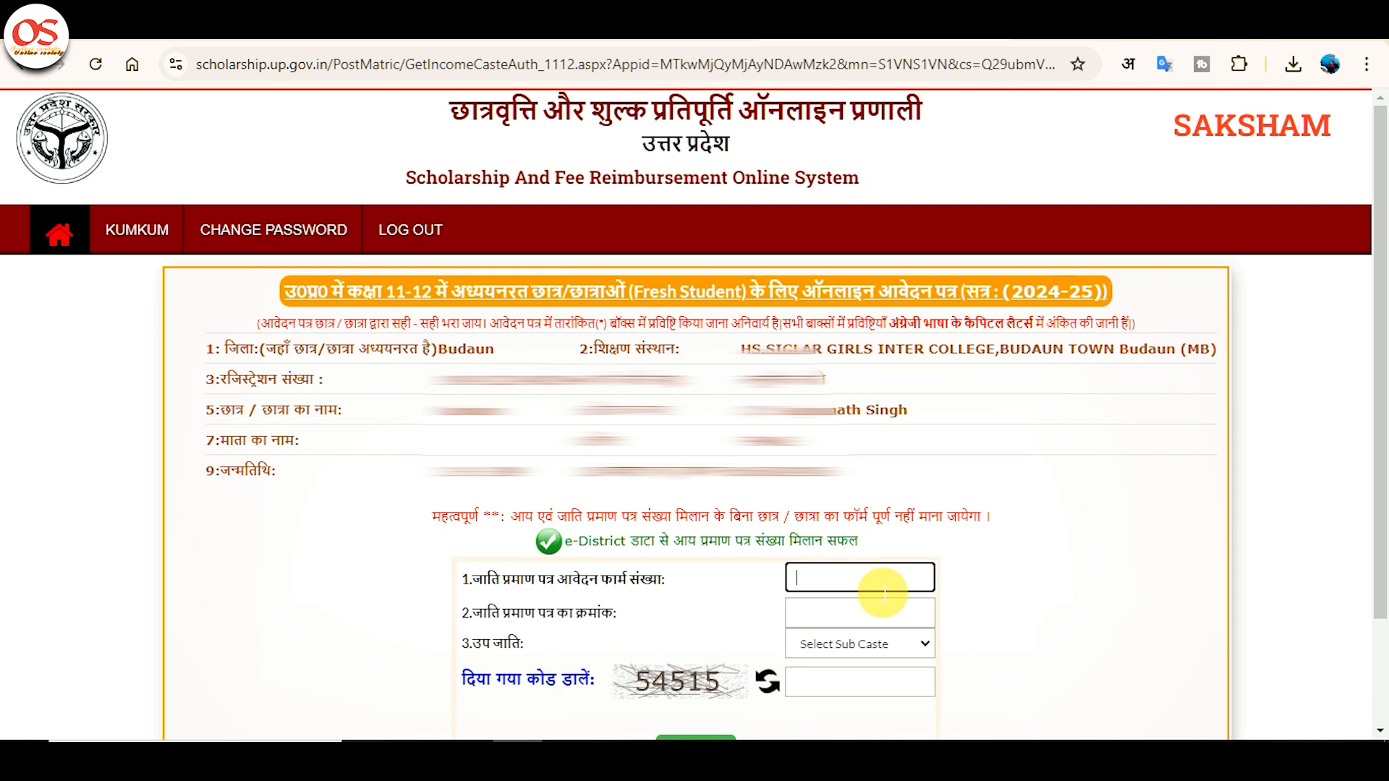
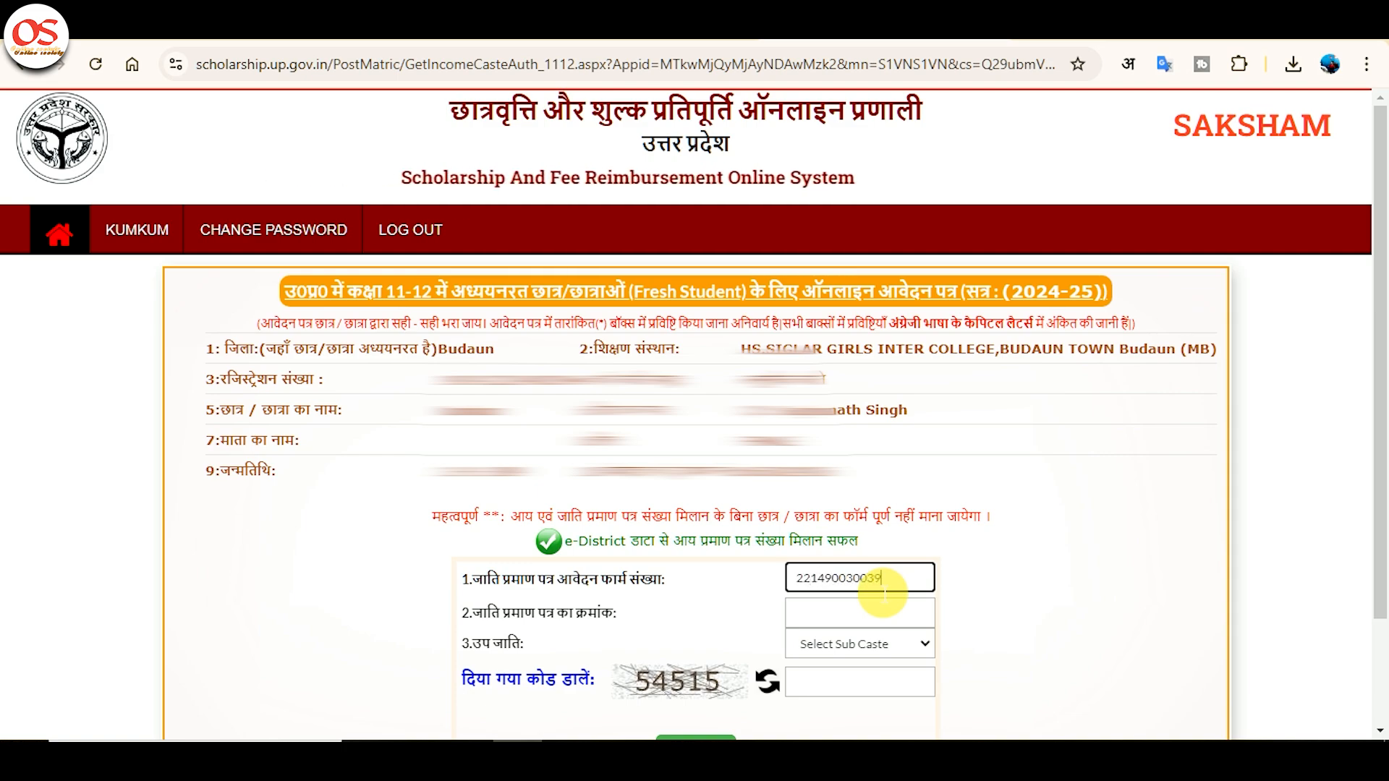
click(879, 643)
key(Down)
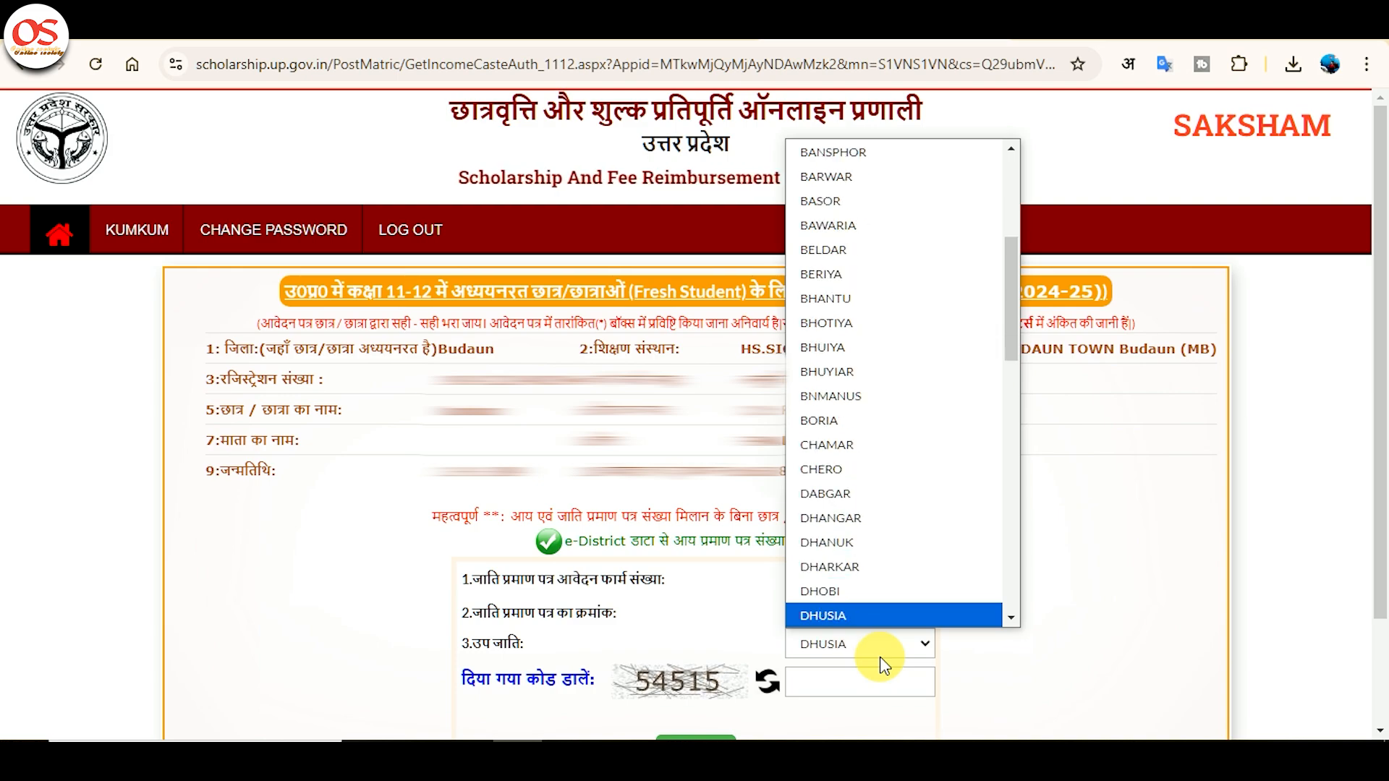
key(Return)
click(888, 695)
text(54515)
key(Return)
click(1095, 730)
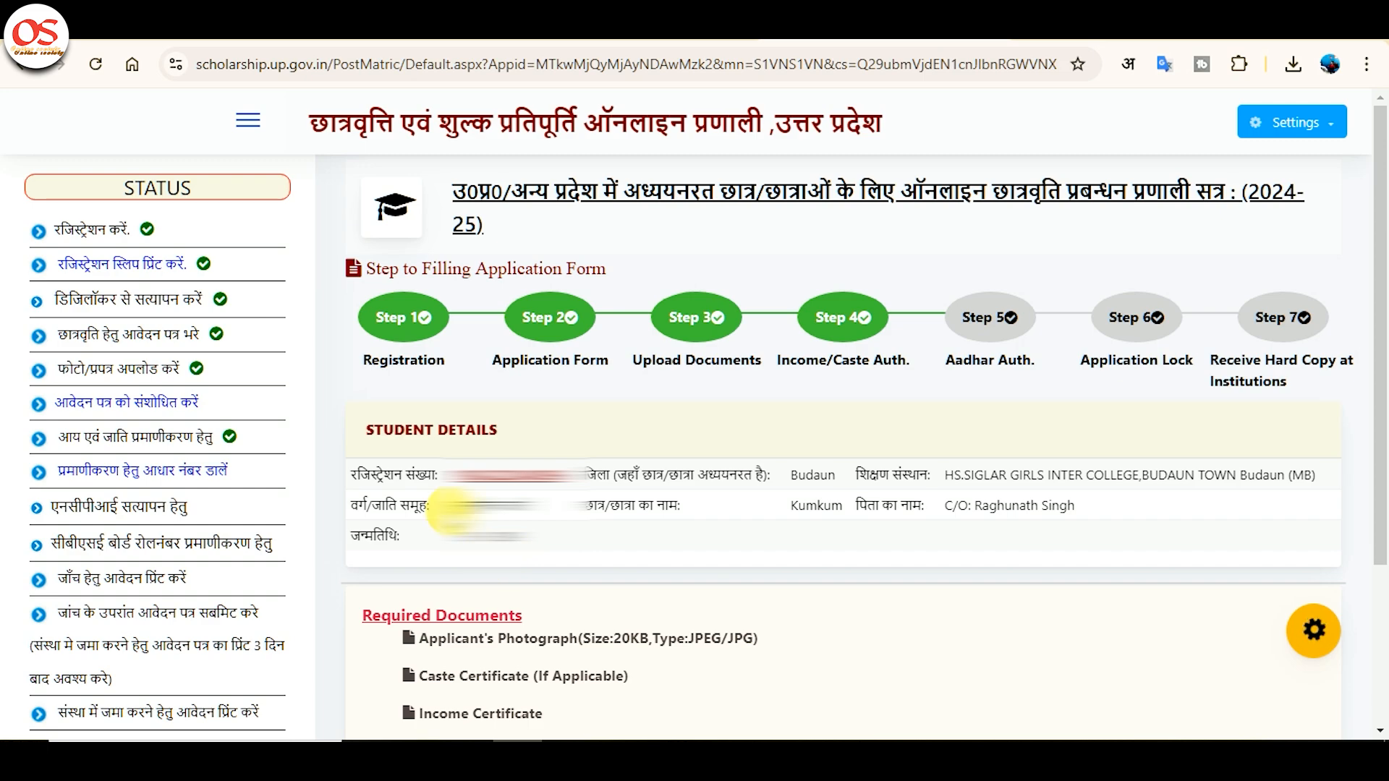
Re-enter the student's Aadhaar number, give consent, enter captcha 94894, and verify Aadhaar.
scroll(162, 489, down, 2)
click(159, 371)
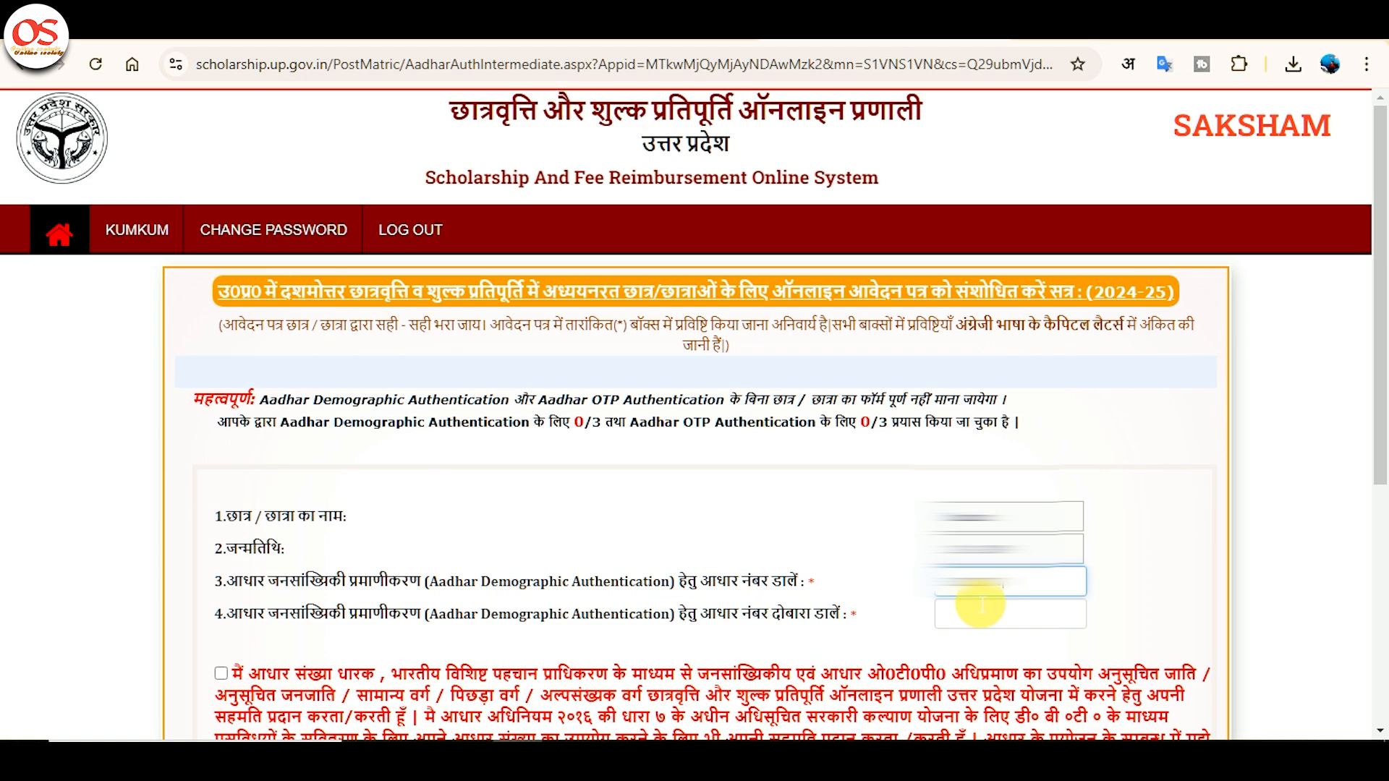
click(981, 604)
text(••••••••••••)
scroll(979, 614, down, 5)
click(221, 265)
click(984, 490)
text(9489)
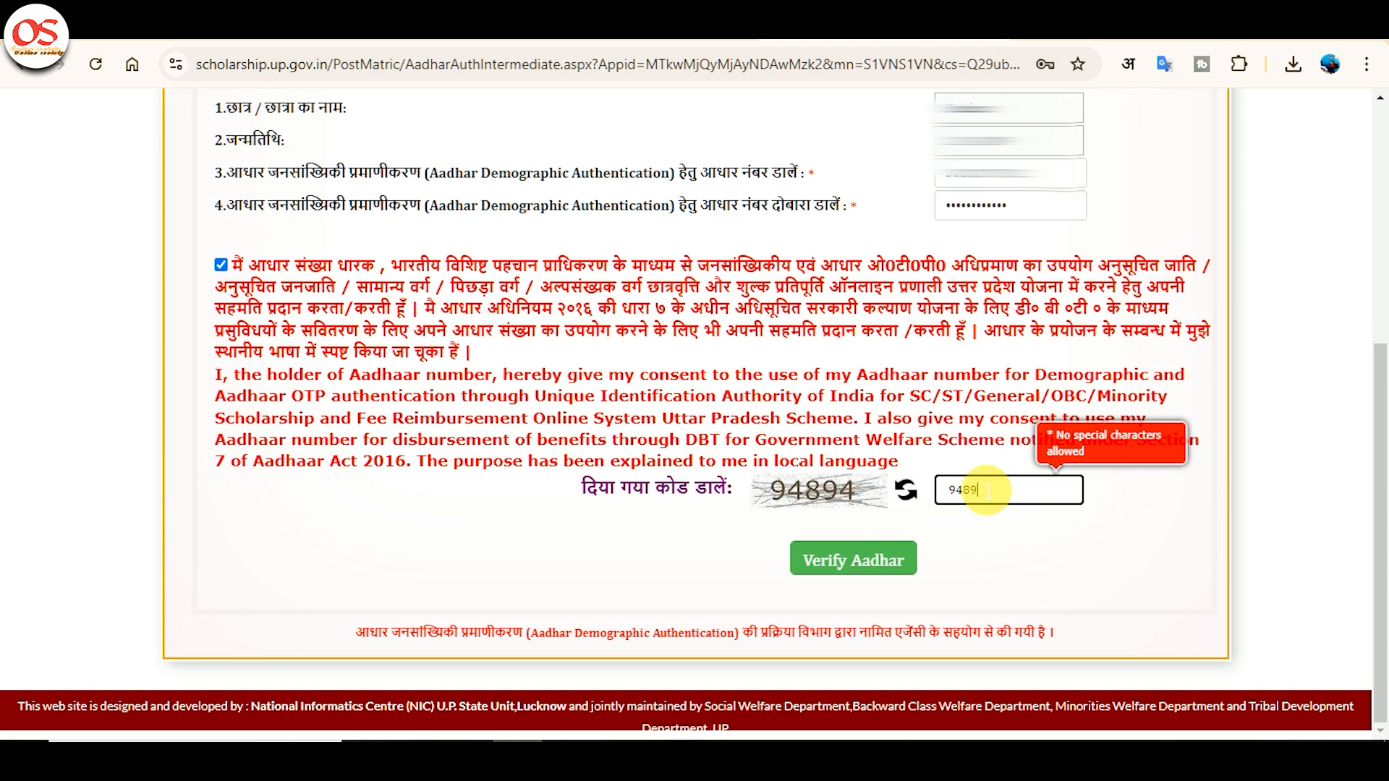
double_click(986, 490)
text(94894)
click(847, 575)
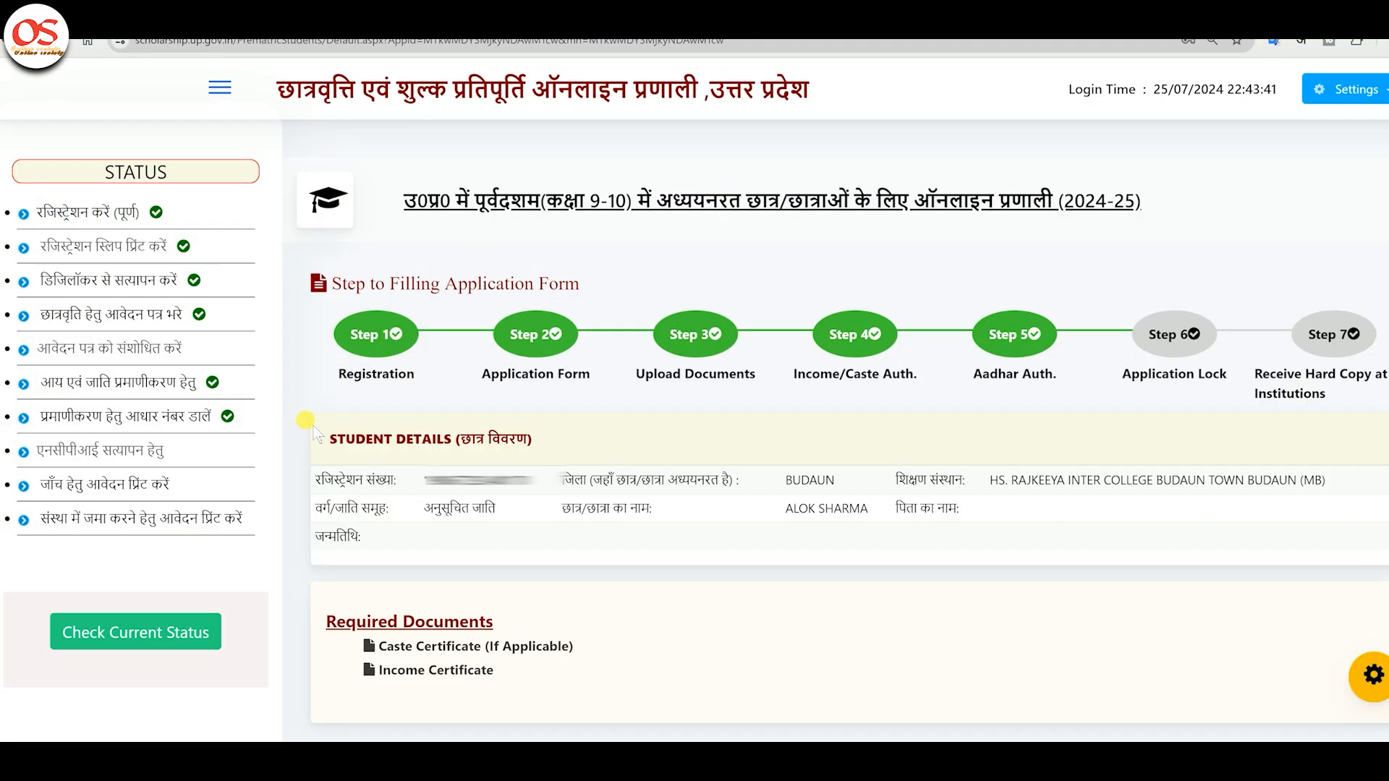
Open the NPCI verification page and check the current NPCI status.
click(105, 453)
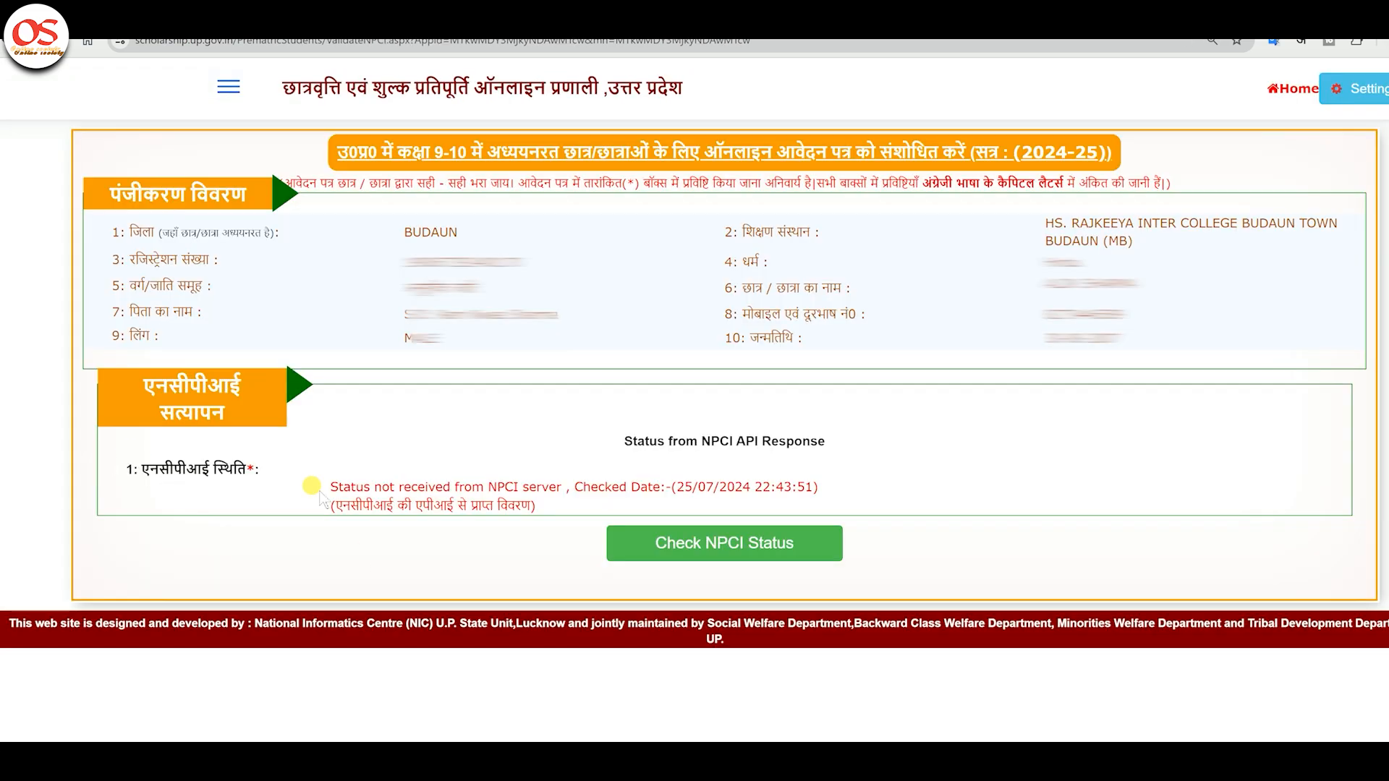
click(697, 550)
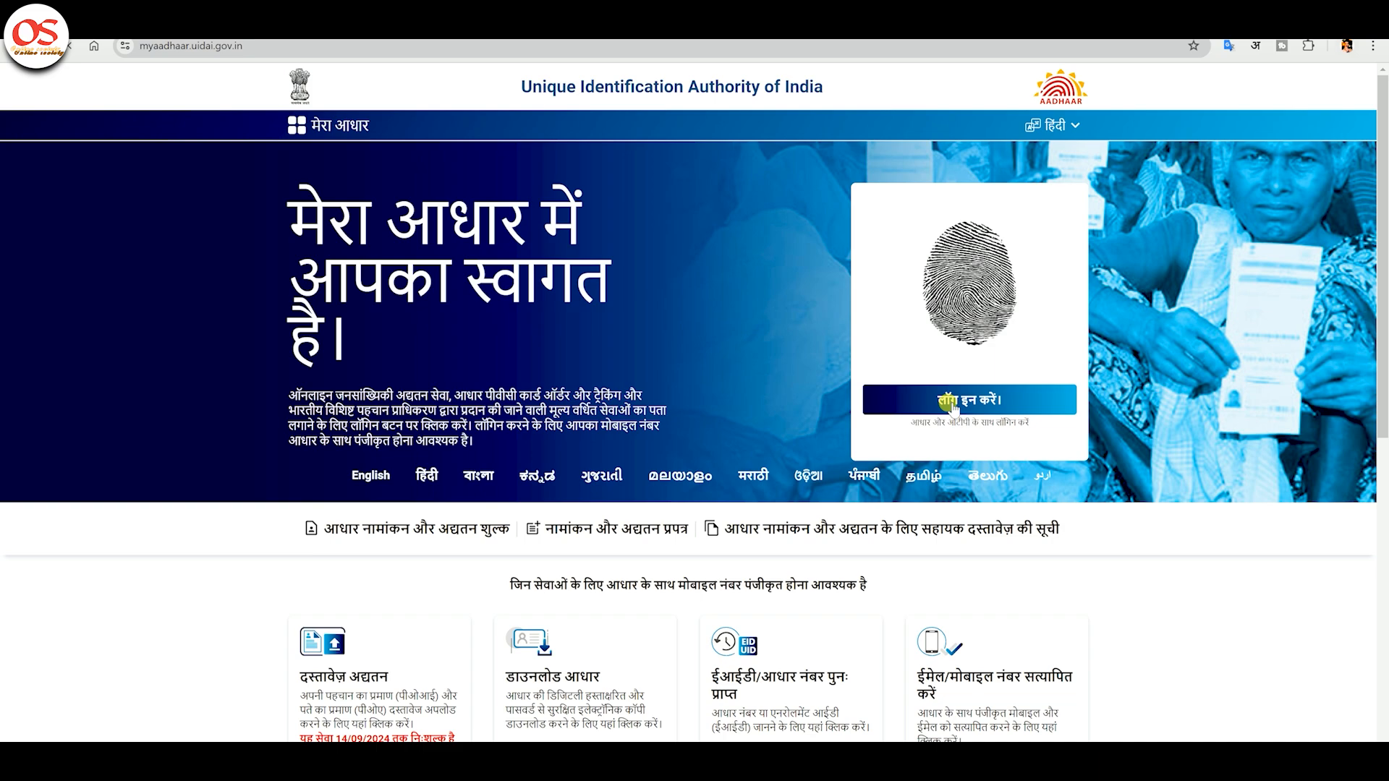
Log in to myAadhaar with captcha b8n76 to request a login OTP.
click(940, 401)
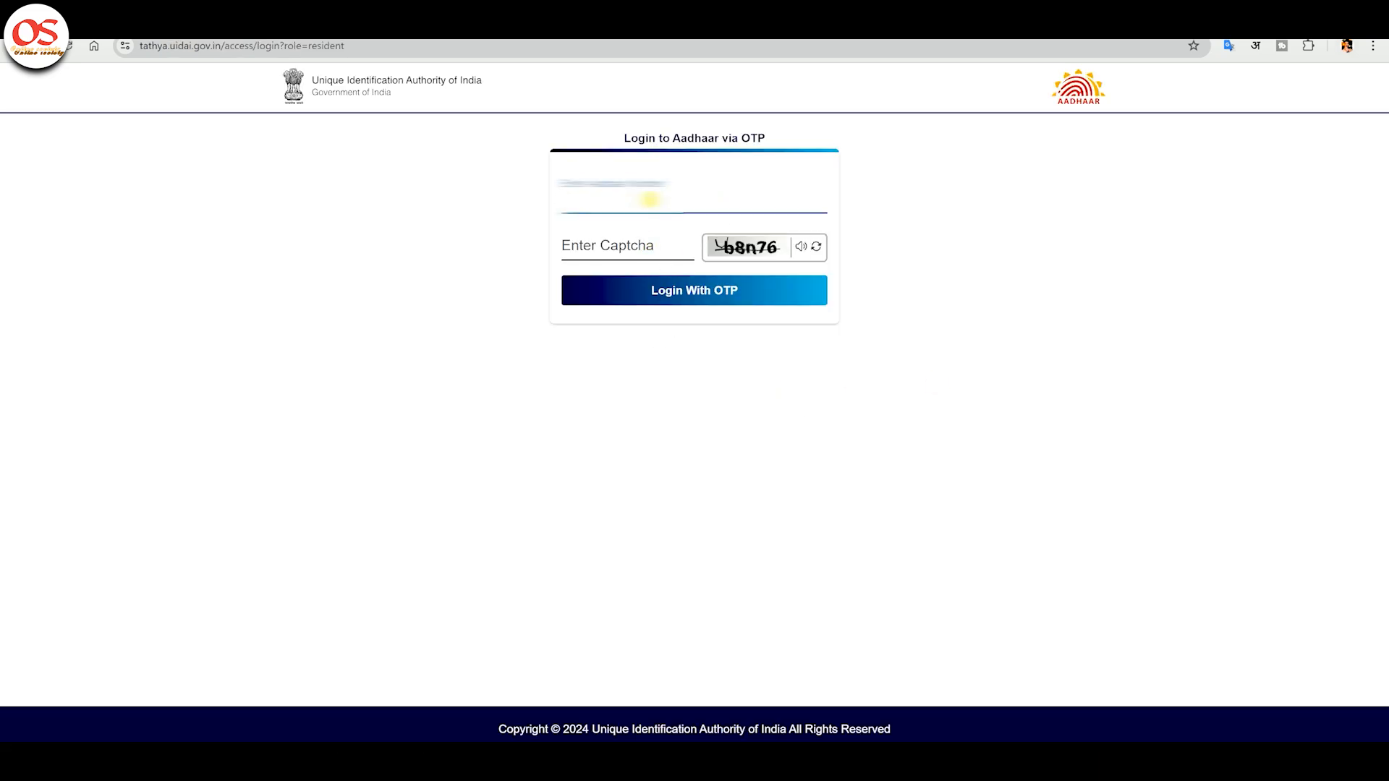
text(b8n76)
key(Return)
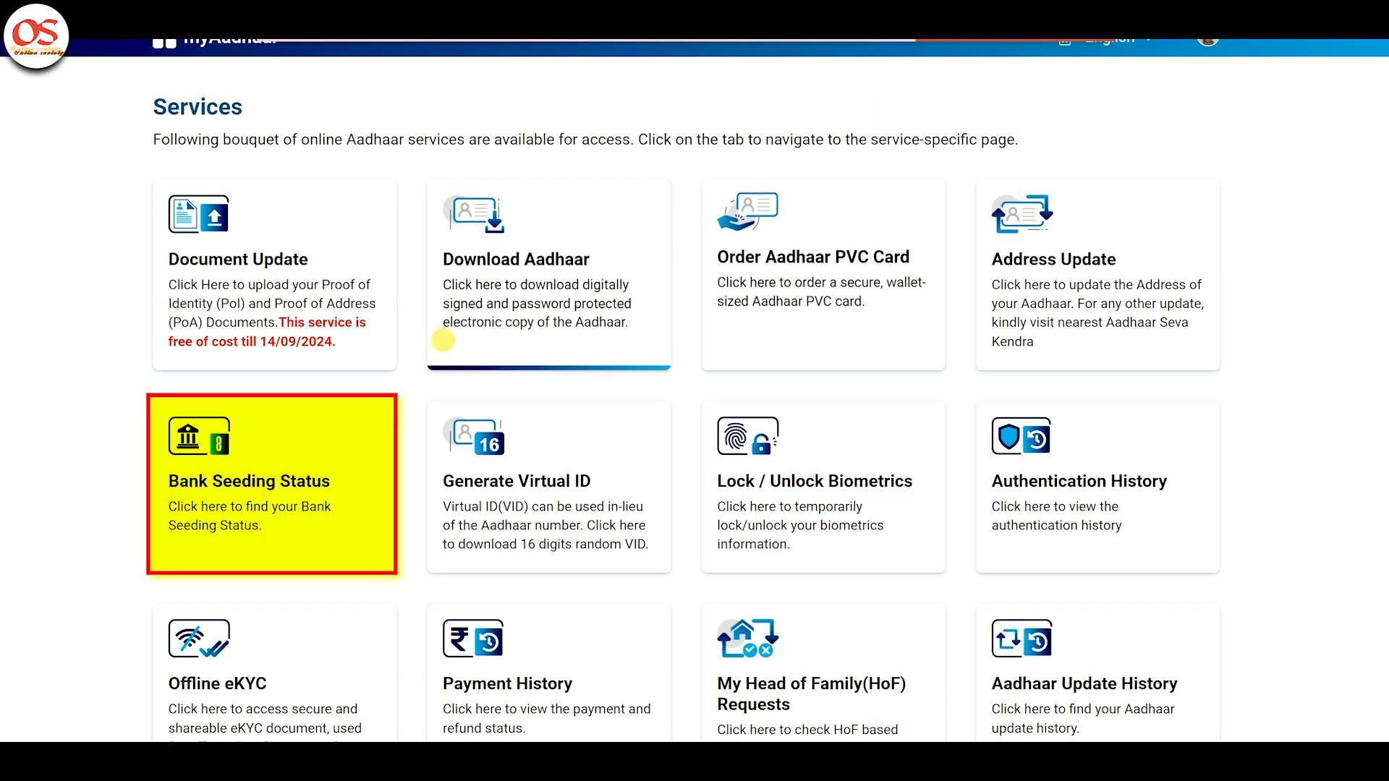
Open Bank Seeding Status and highlight the Active status and linked BANK OF BARODA.
click(356, 473)
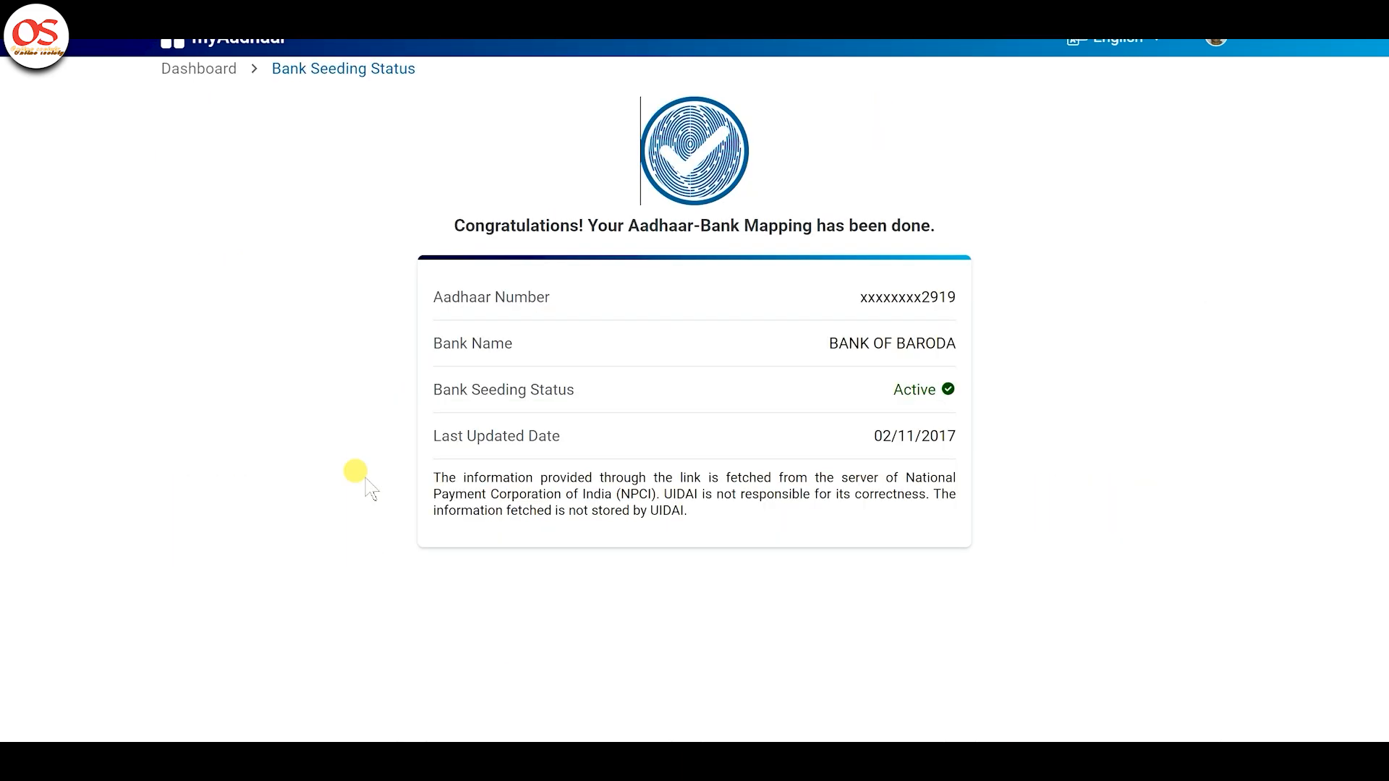
drag(538, 408, 961, 398)
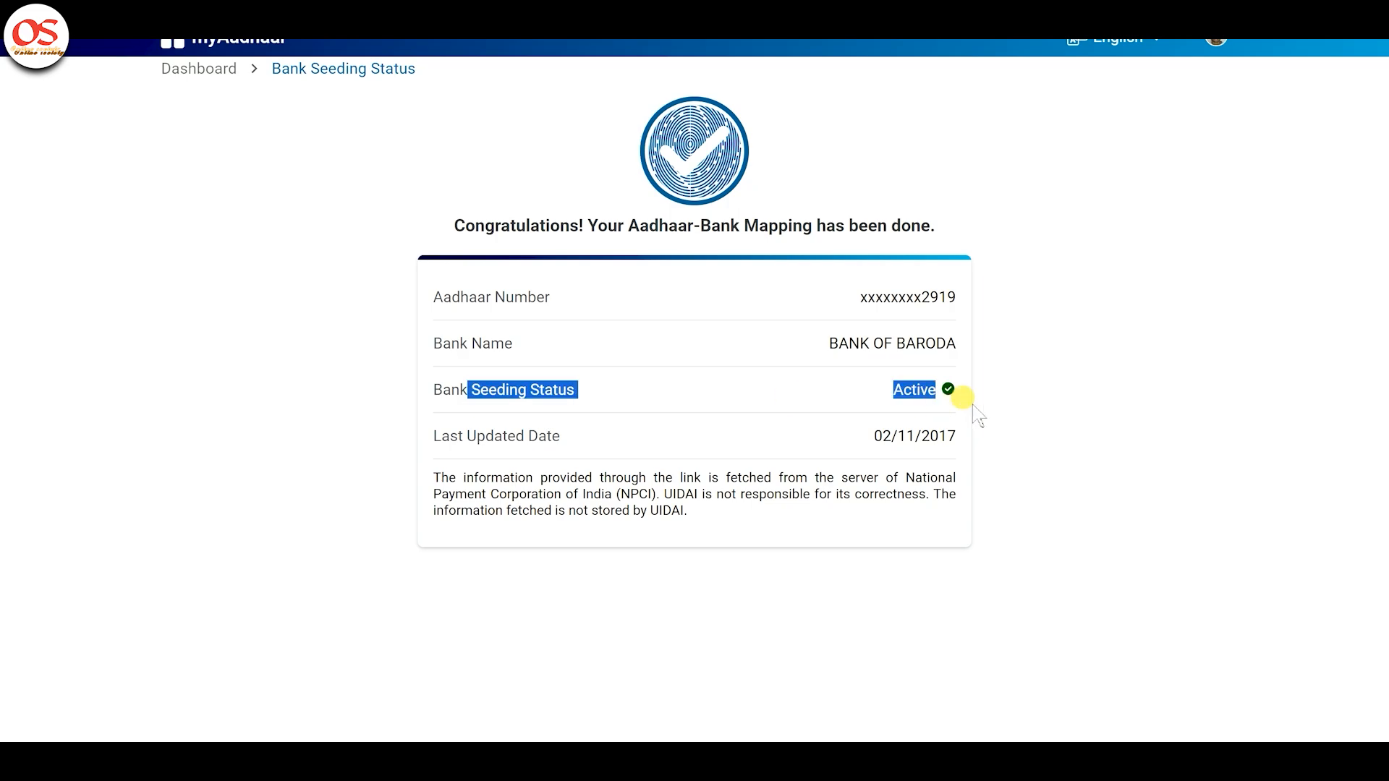
click(960, 375)
triple_click(846, 341)
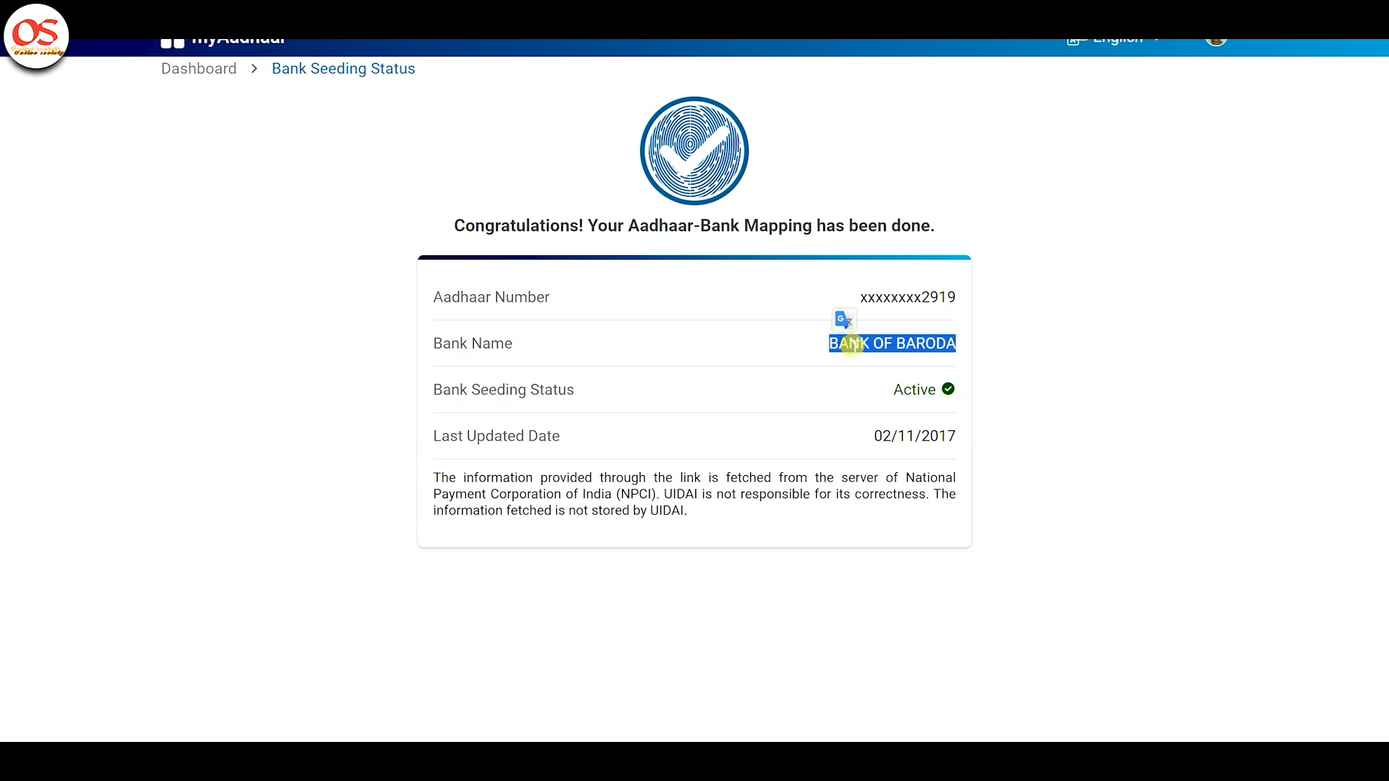
click(1103, 354)
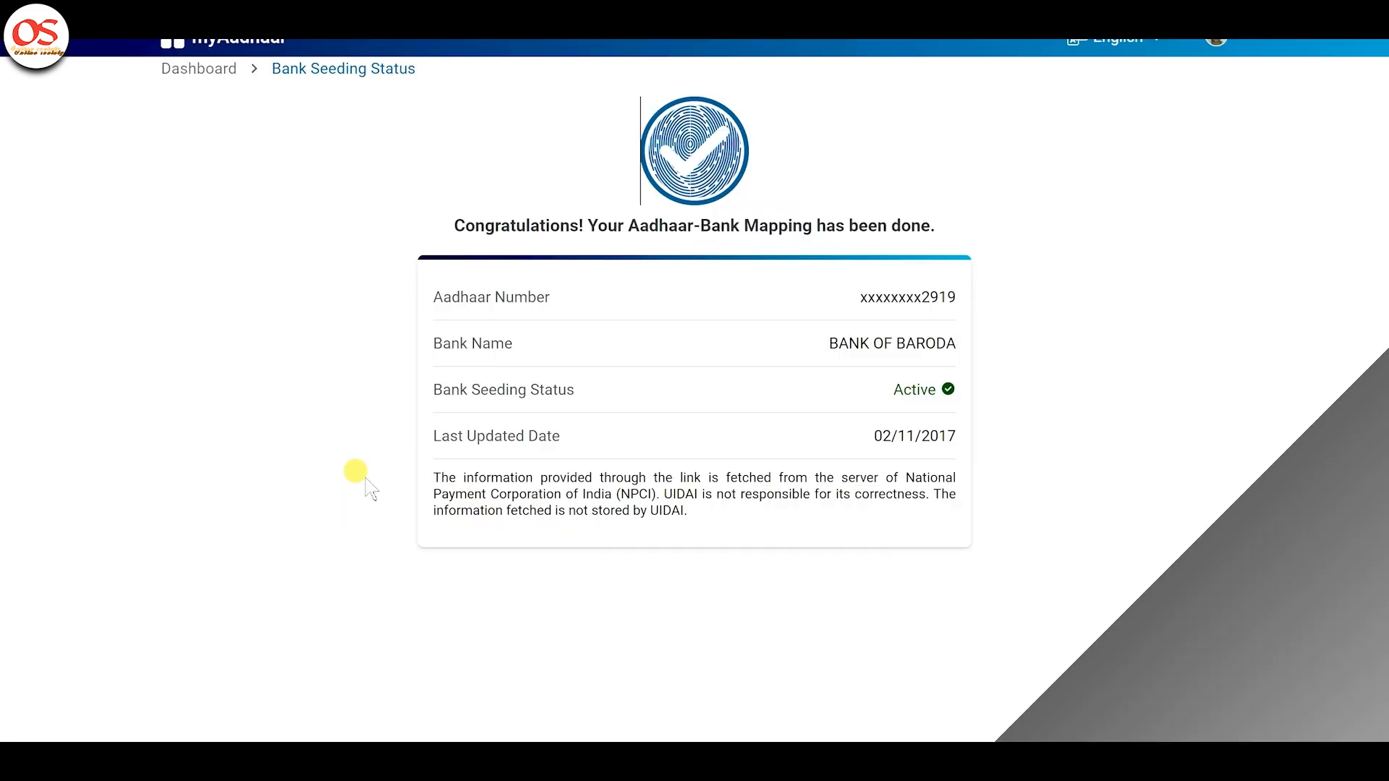
drag(468, 390, 575, 391)
drag(932, 407, 973, 405)
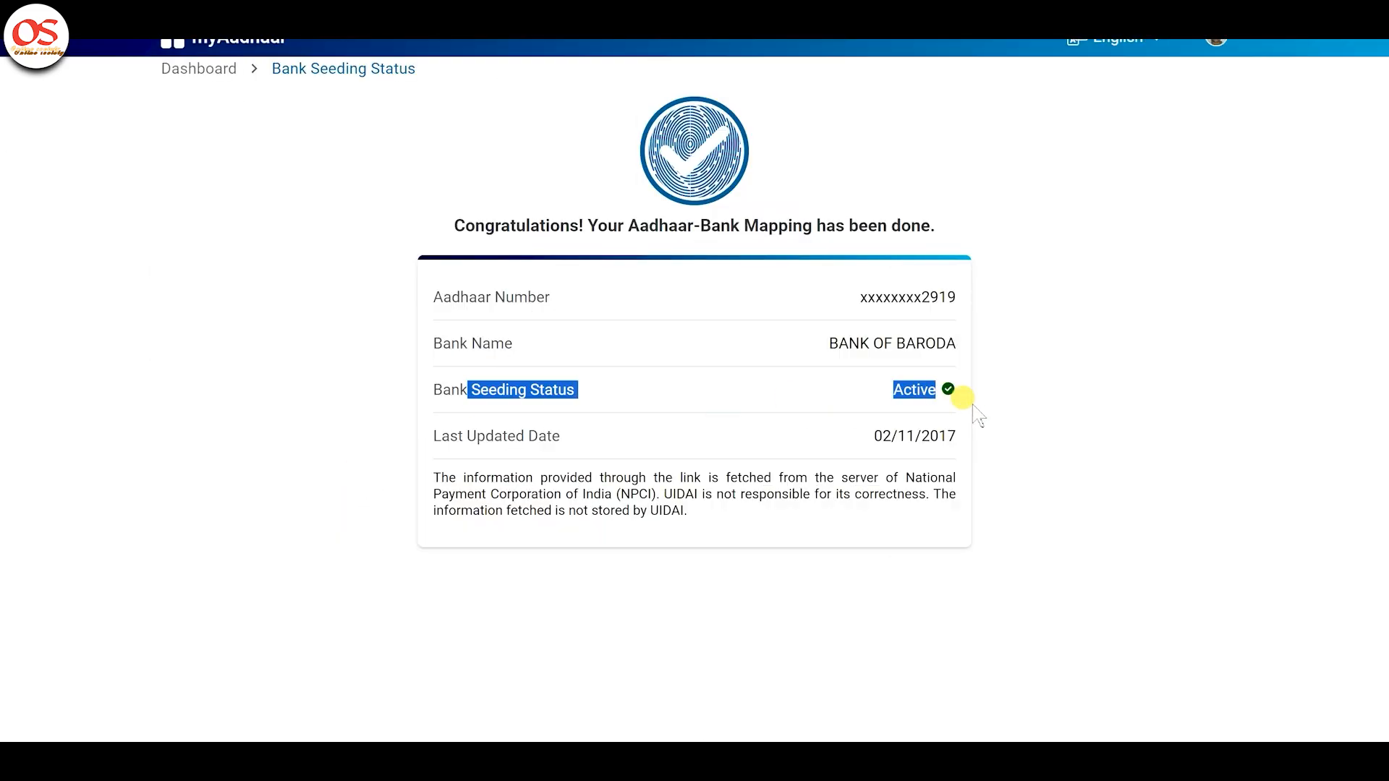
click(1171, 398)
triple_click(850, 343)
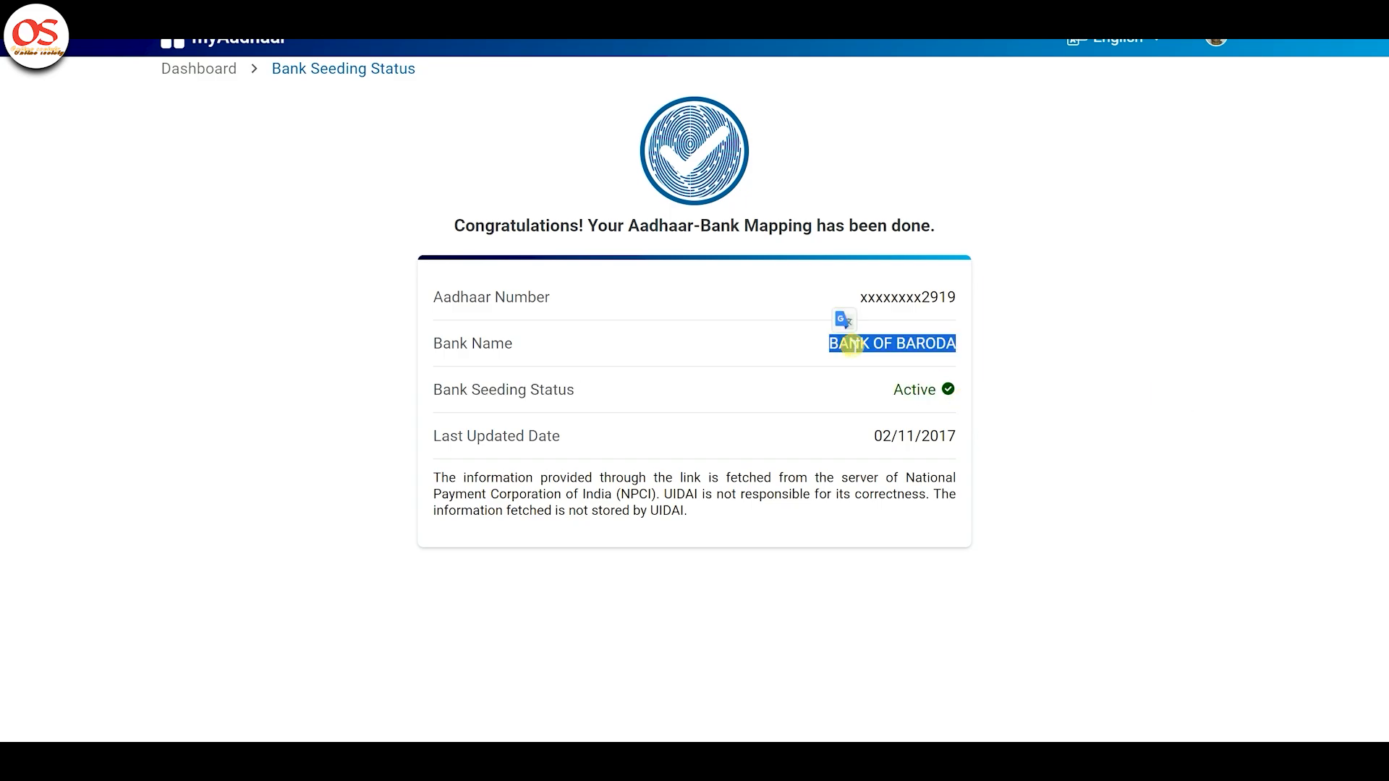
click(1078, 346)
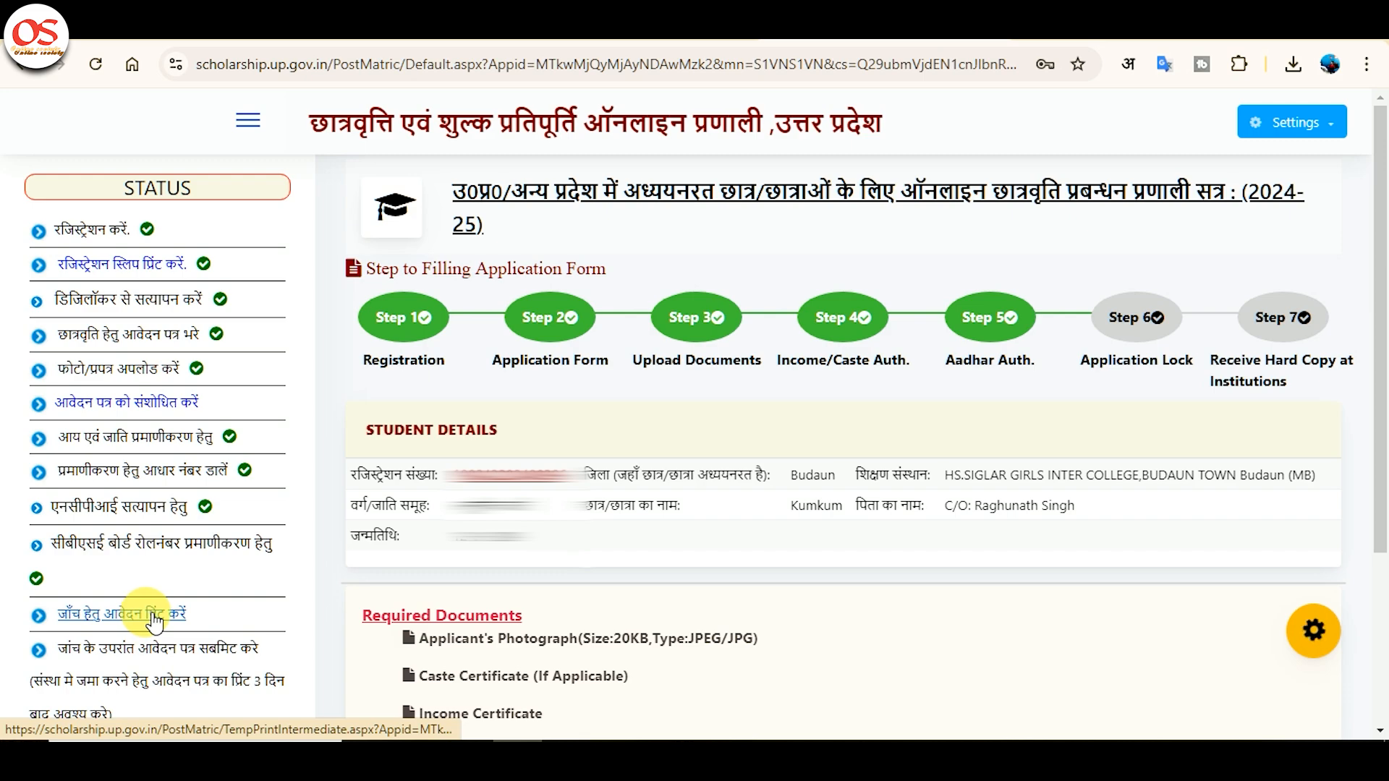
Open the self-check application printout page and print it.
click(152, 615)
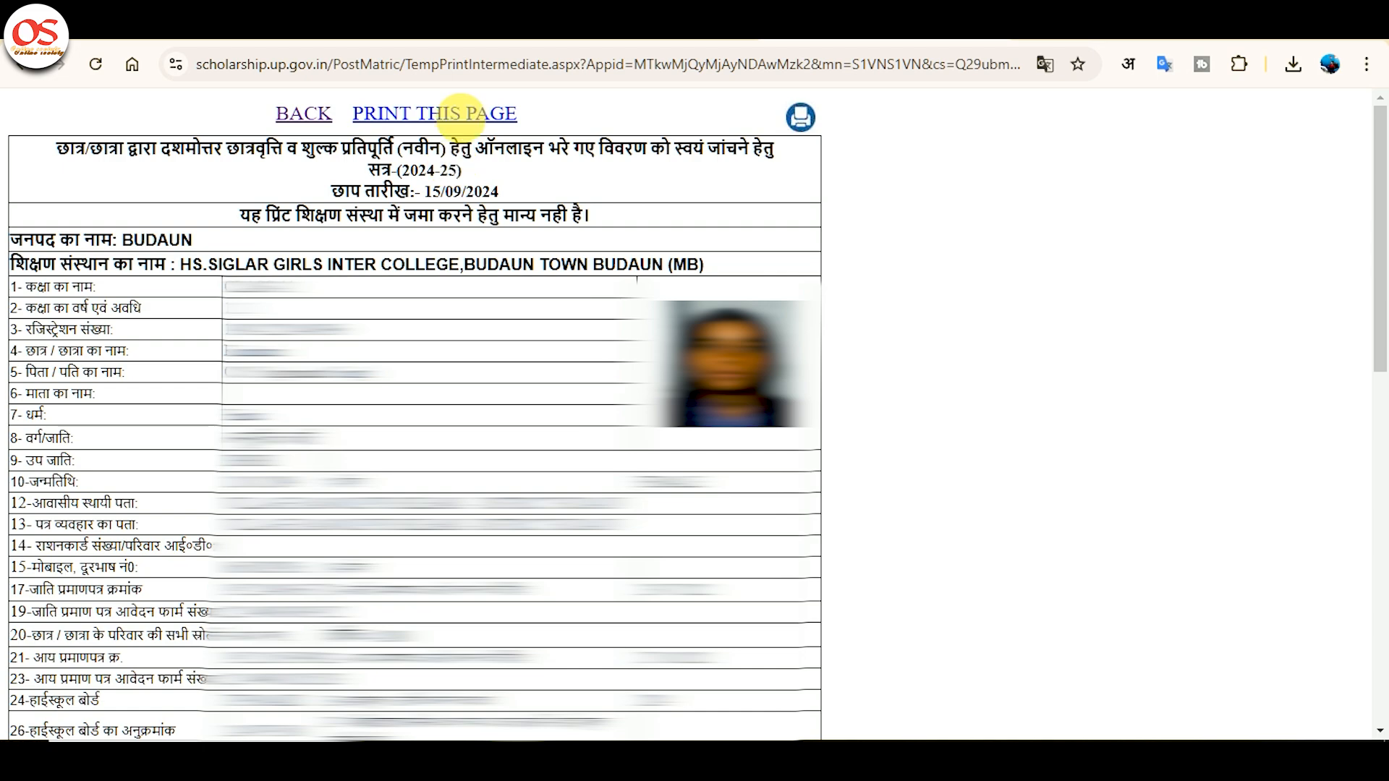
click(473, 116)
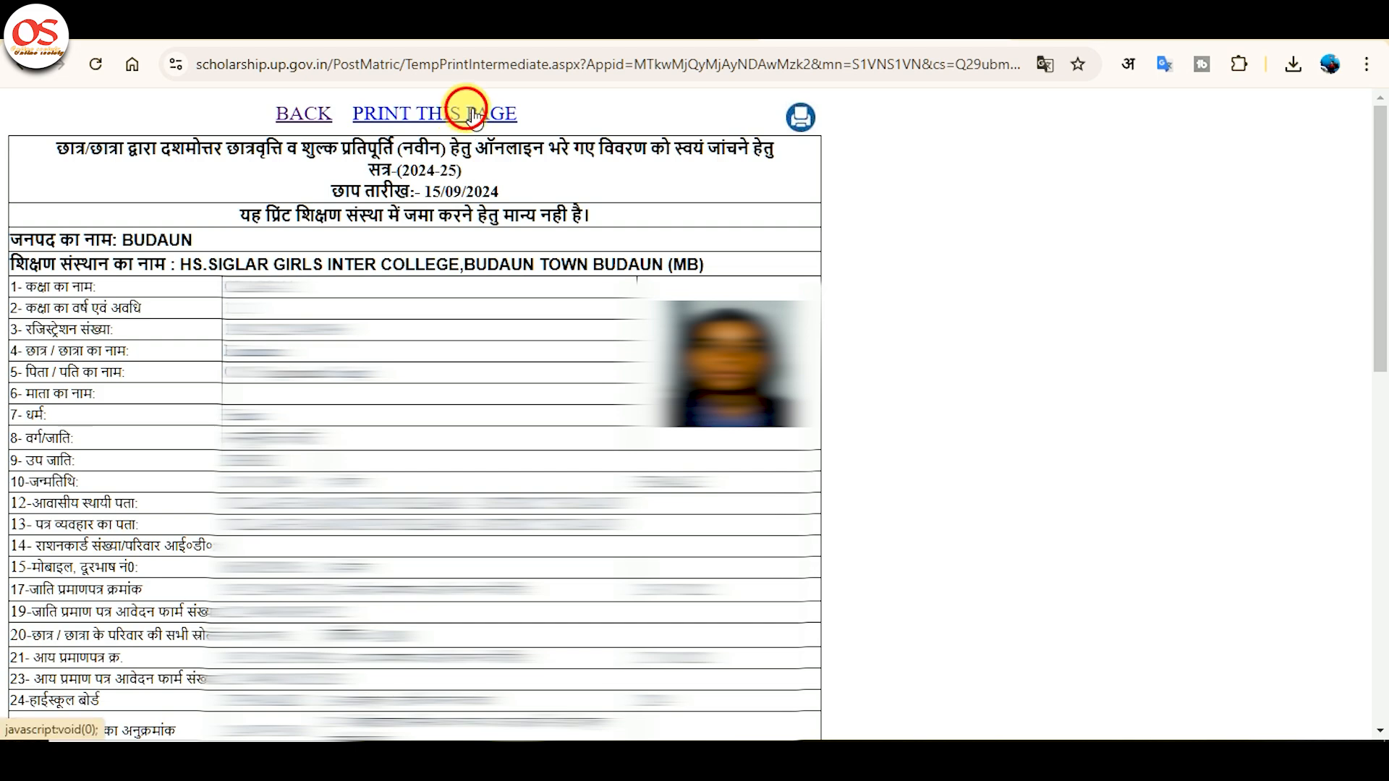